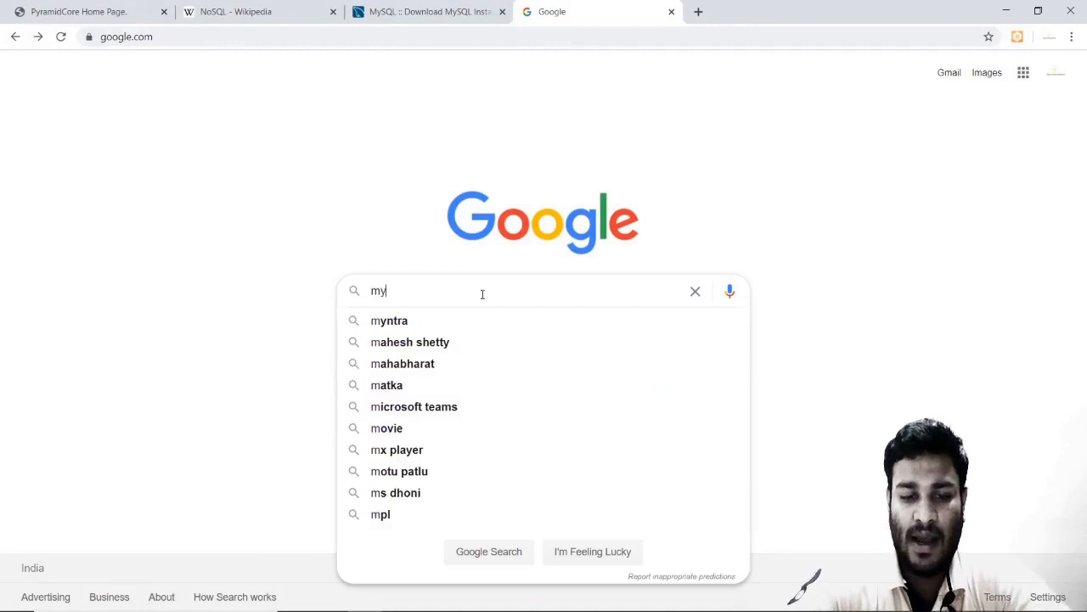
Search Google for 'mysql download'.
text(load)
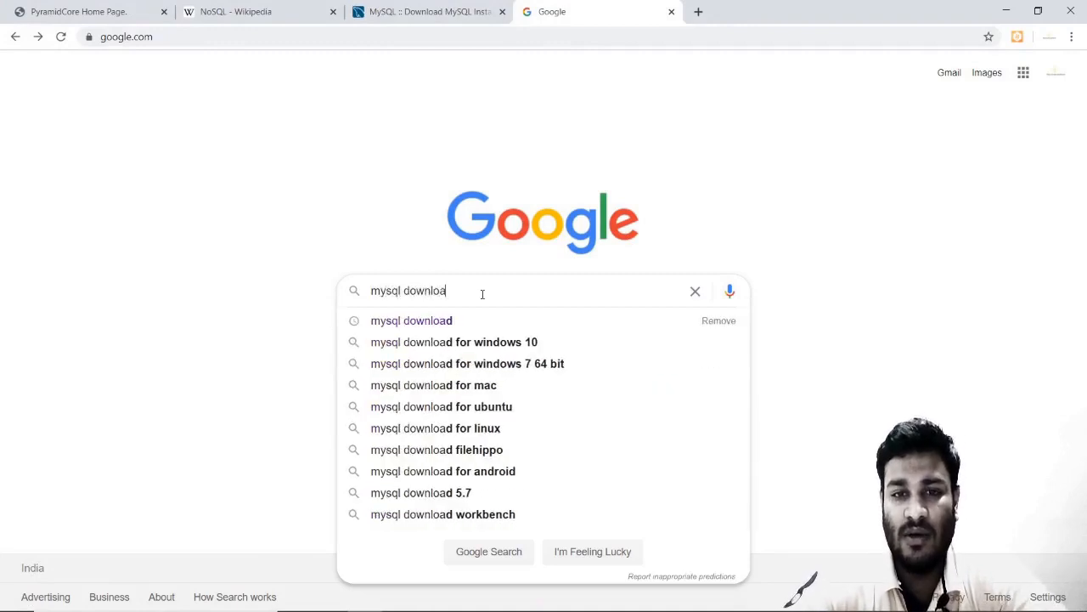
key(Return)
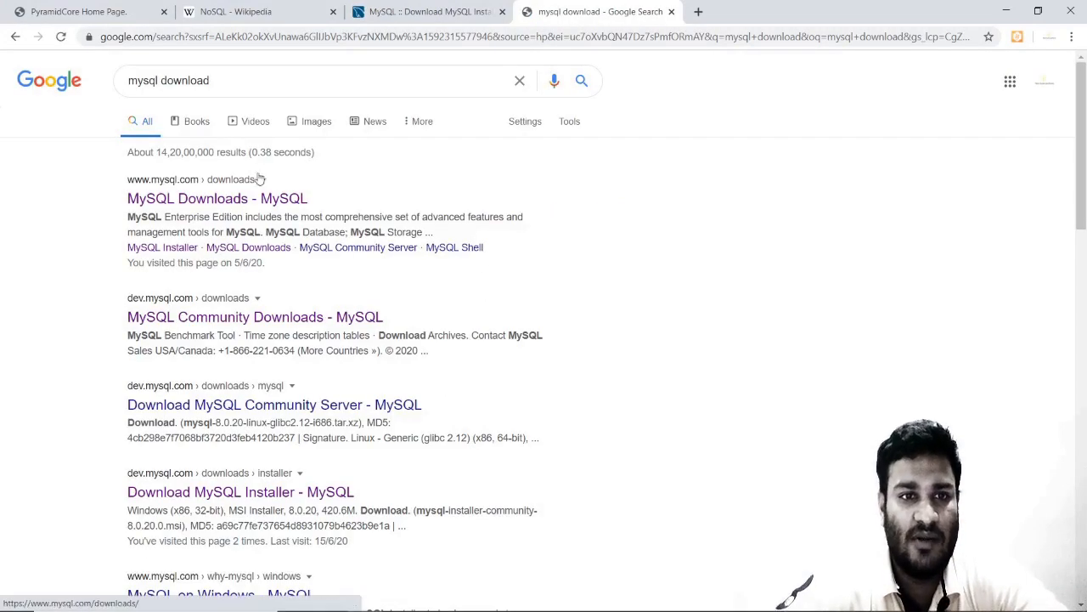
Open the MySQL Downloads result and scroll through its Enterprise Edition and Cluster CGE sections.
click(210, 200)
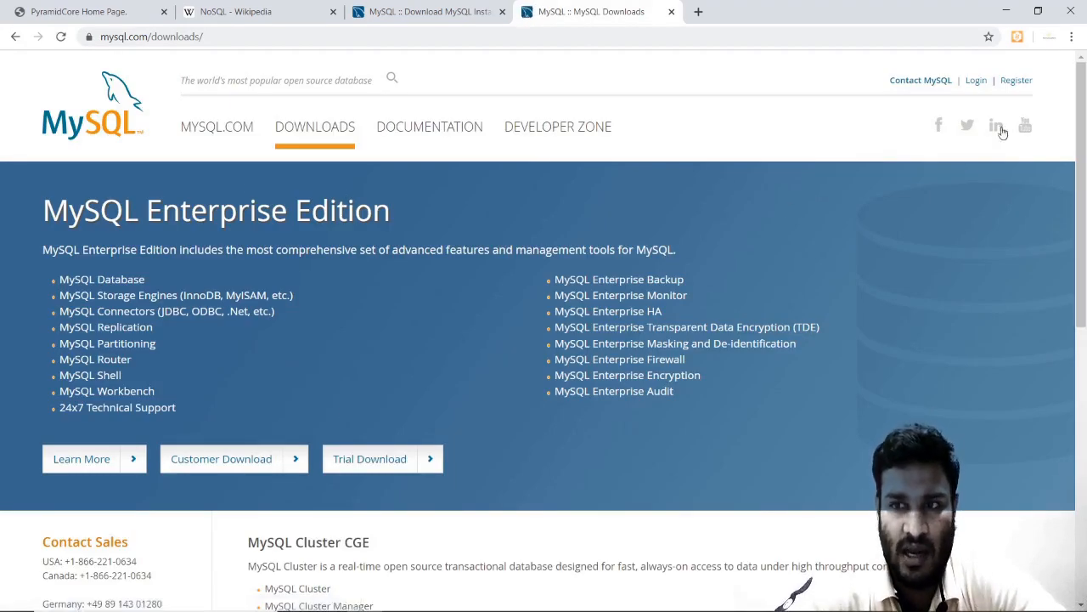
drag(1083, 129, 1084, 246)
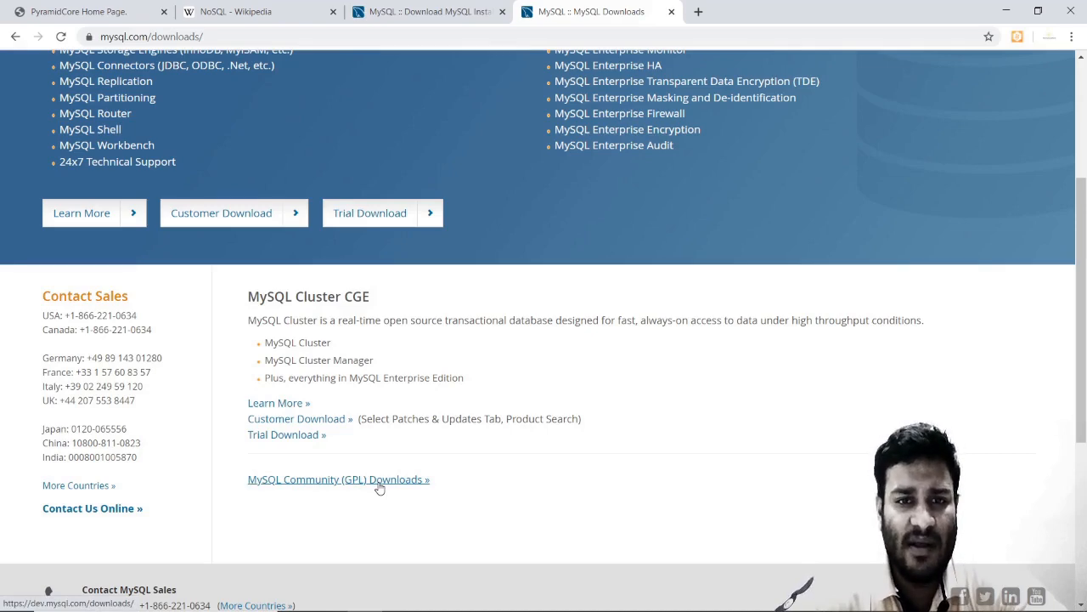
scroll(434, 191, up, 3)
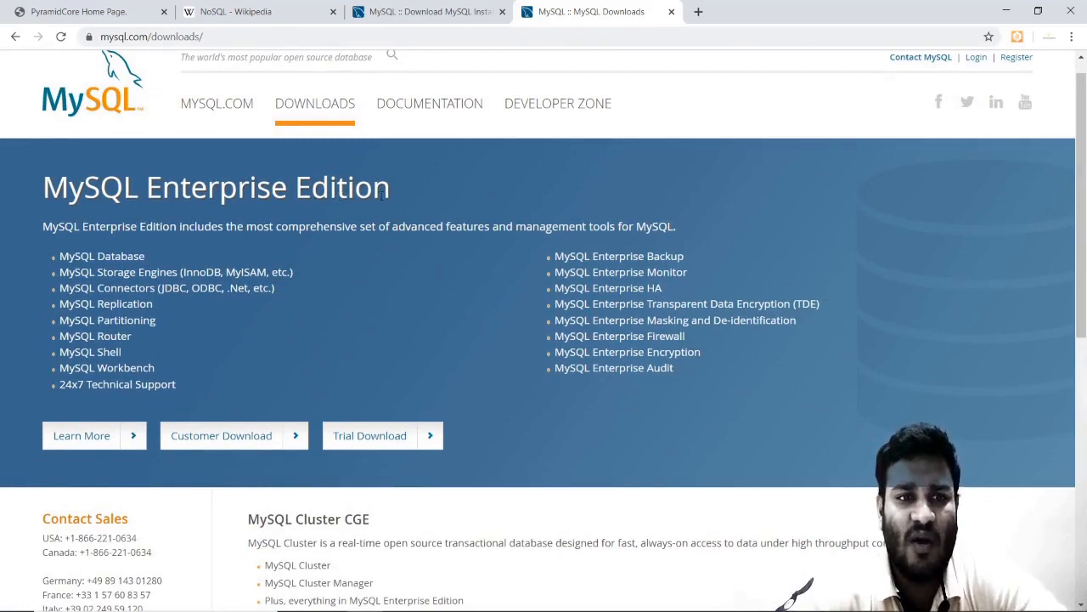
drag(396, 194, 46, 183)
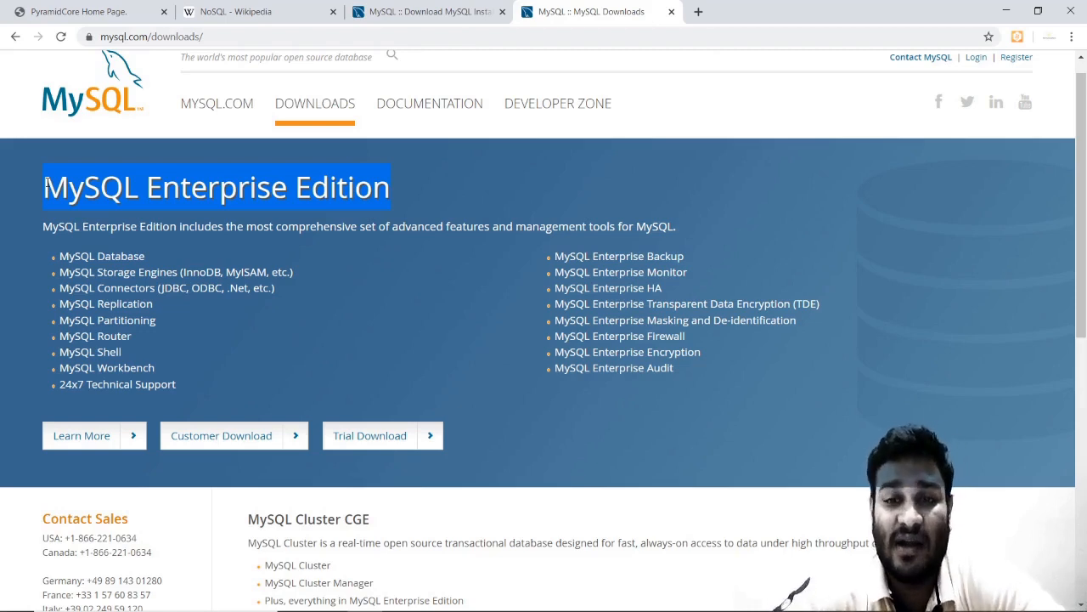
drag(1084, 144, 1084, 340)
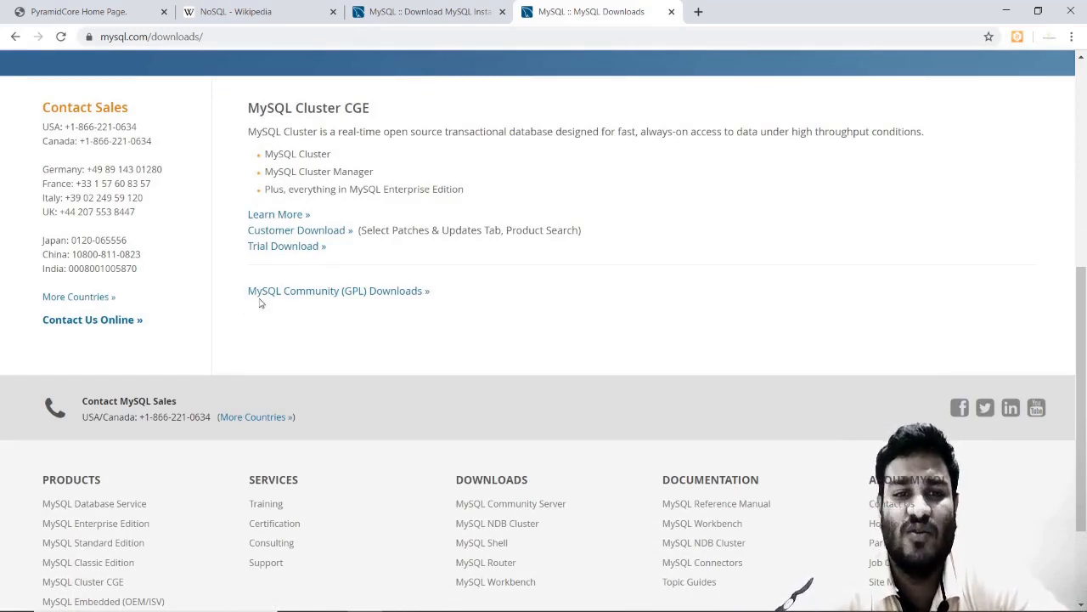
Go to Community (GPL) Downloads > MySQL Installer for Windows and compare the 24.4M and 420.6M installers.
click(358, 293)
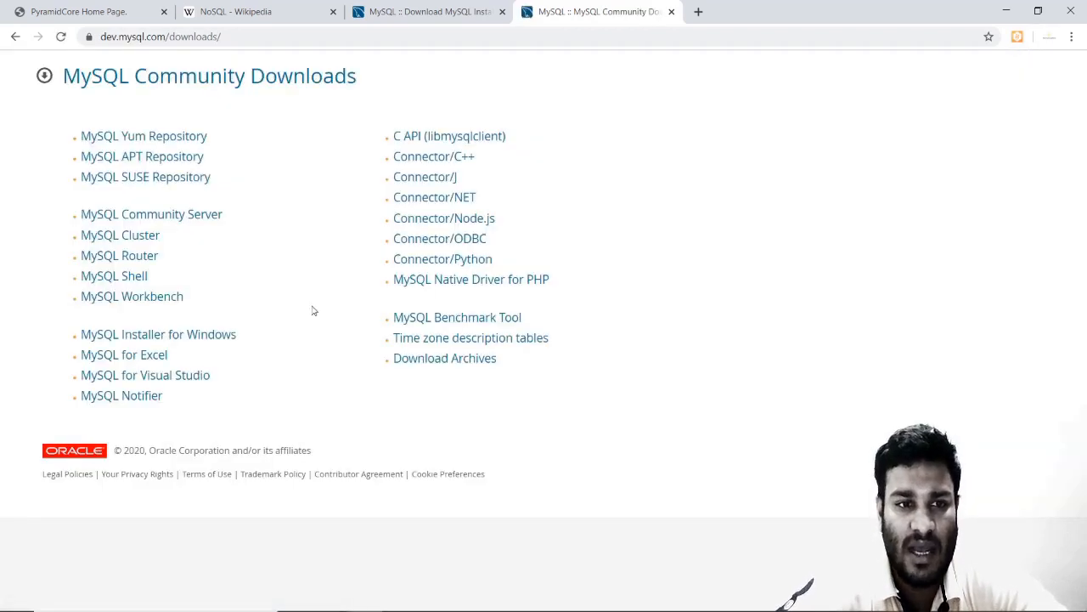
click(176, 343)
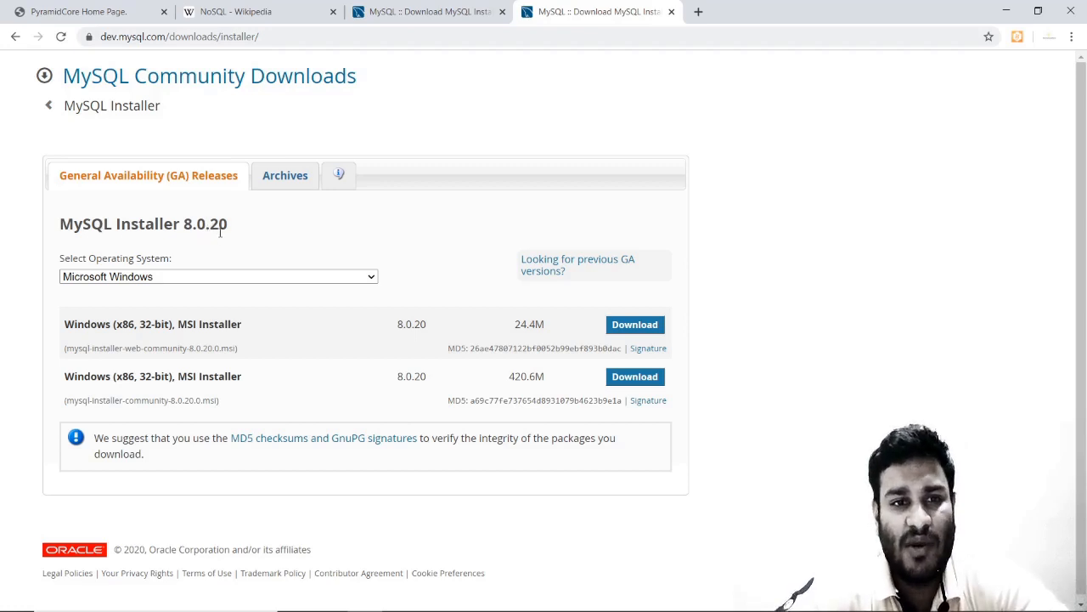
double_click(143, 327)
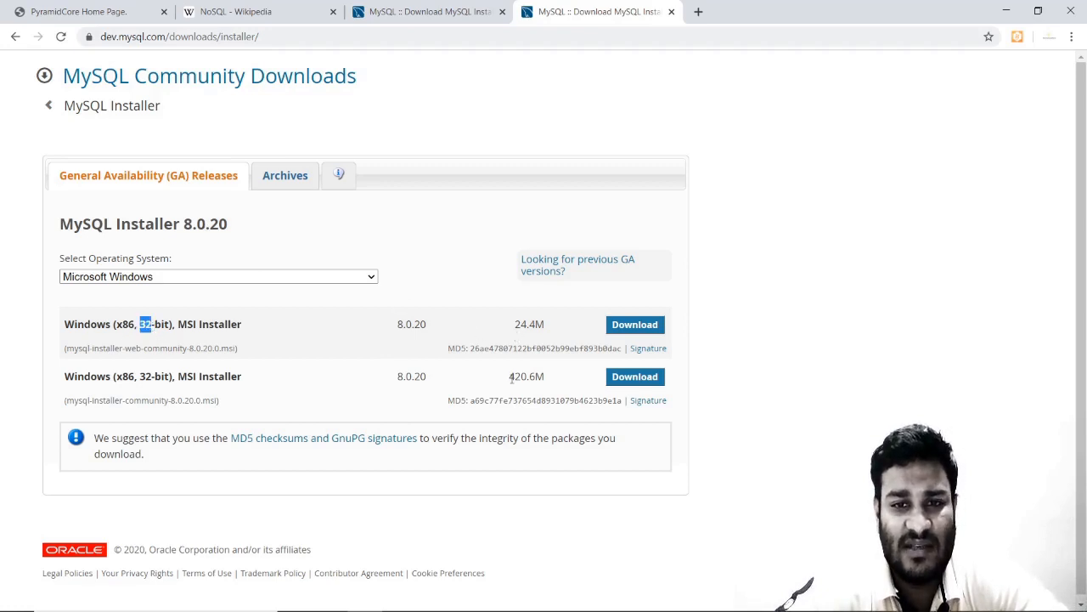
drag(510, 380, 529, 380)
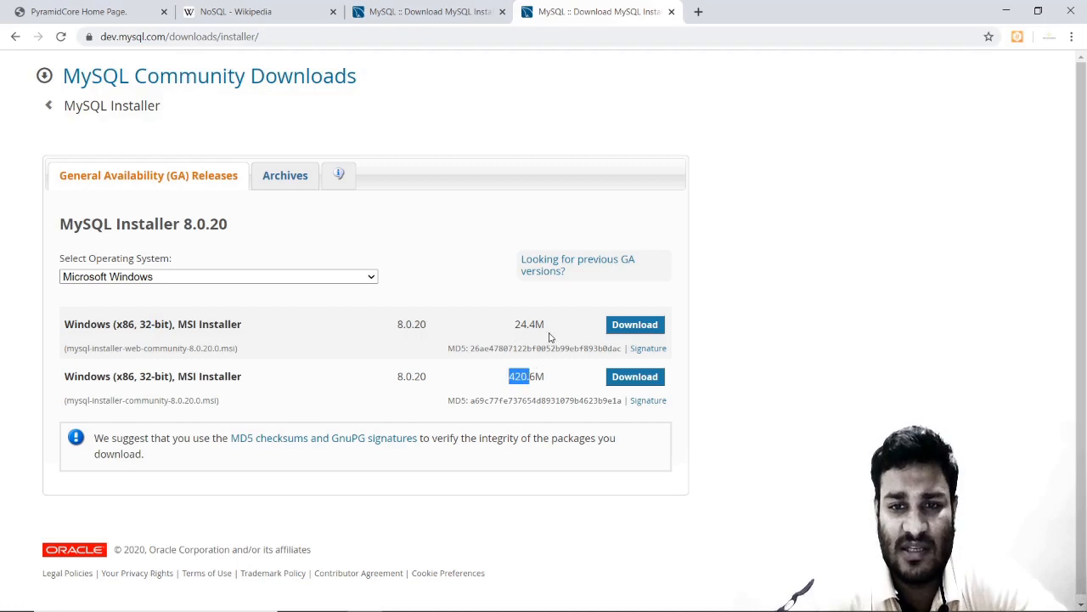
drag(547, 327, 515, 325)
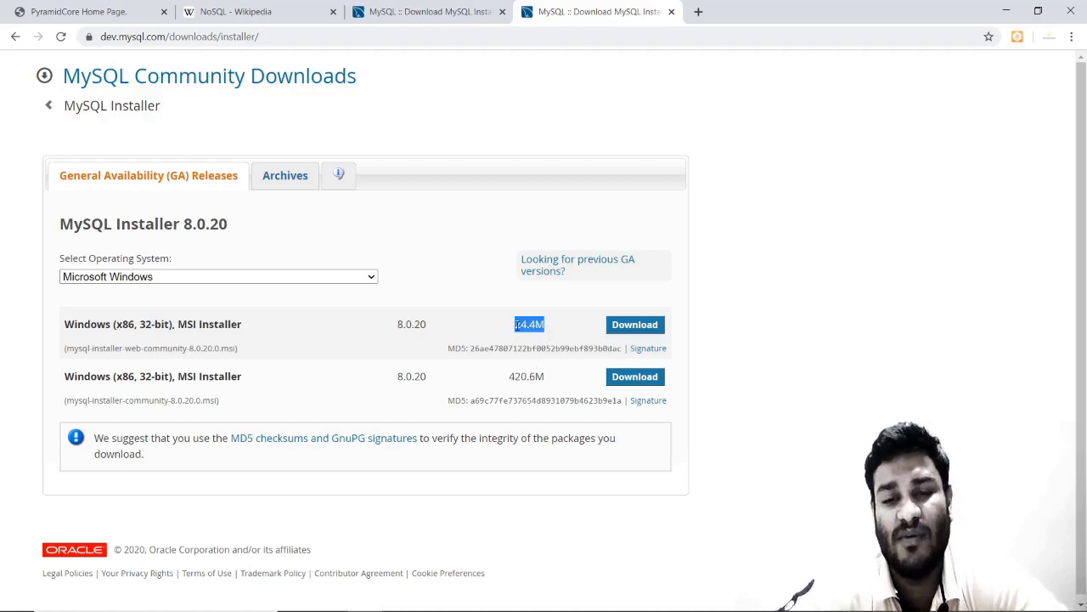
drag(503, 385, 543, 379)
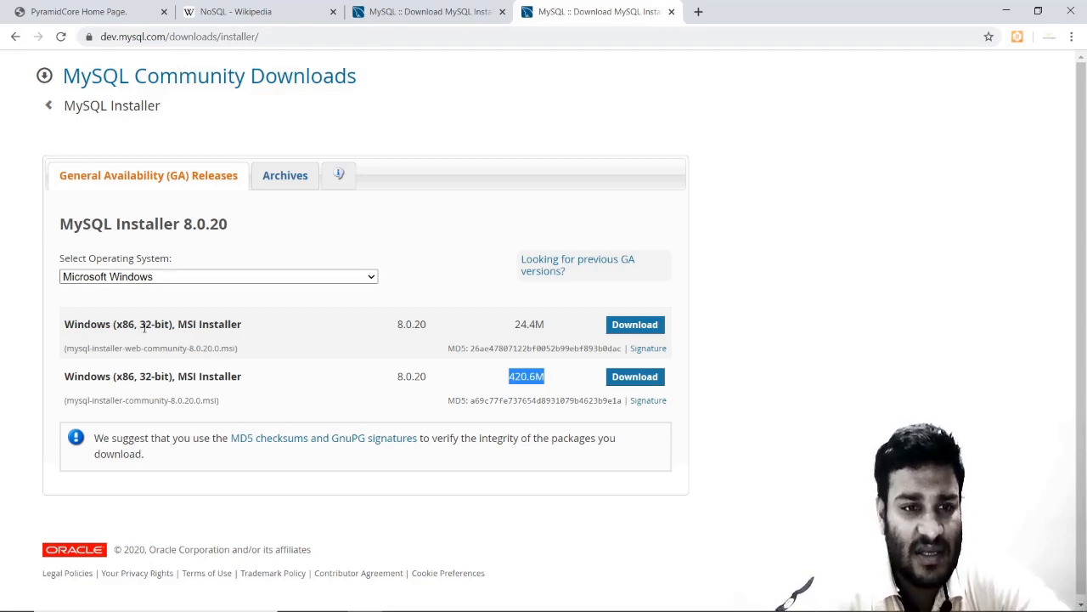
drag(140, 325, 171, 324)
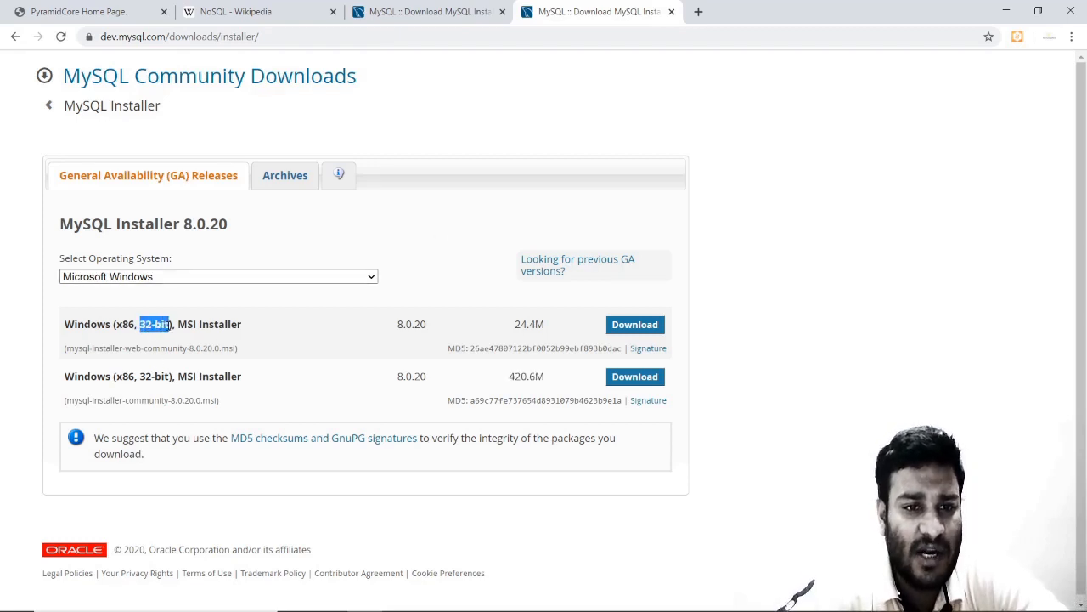
Read the installer's note on 32- and 64-bit binaries, then return to the GA Releases list.
click(338, 175)
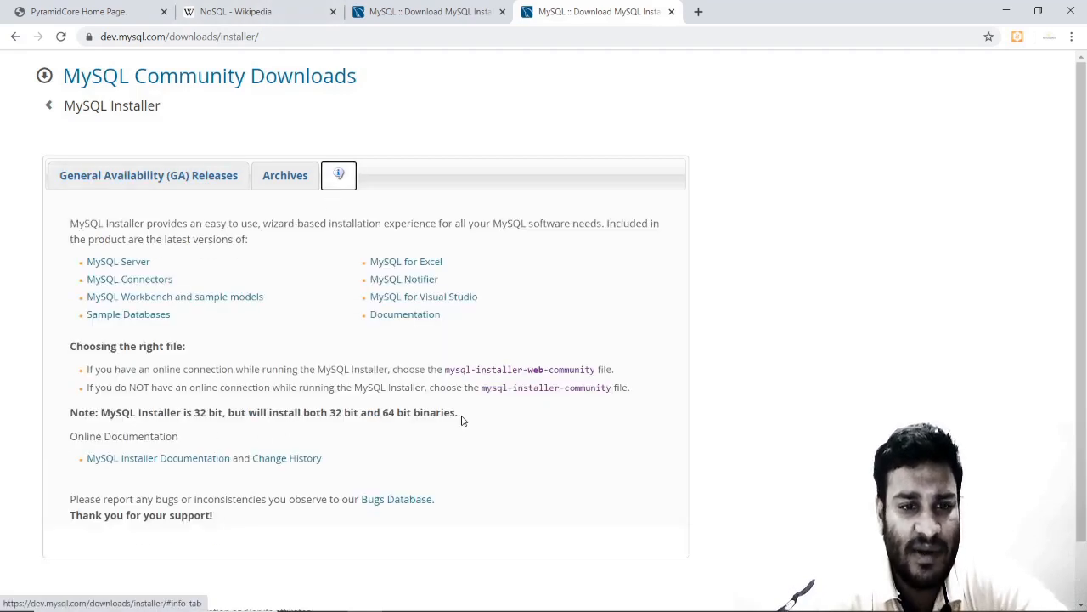
drag(462, 419, 62, 411)
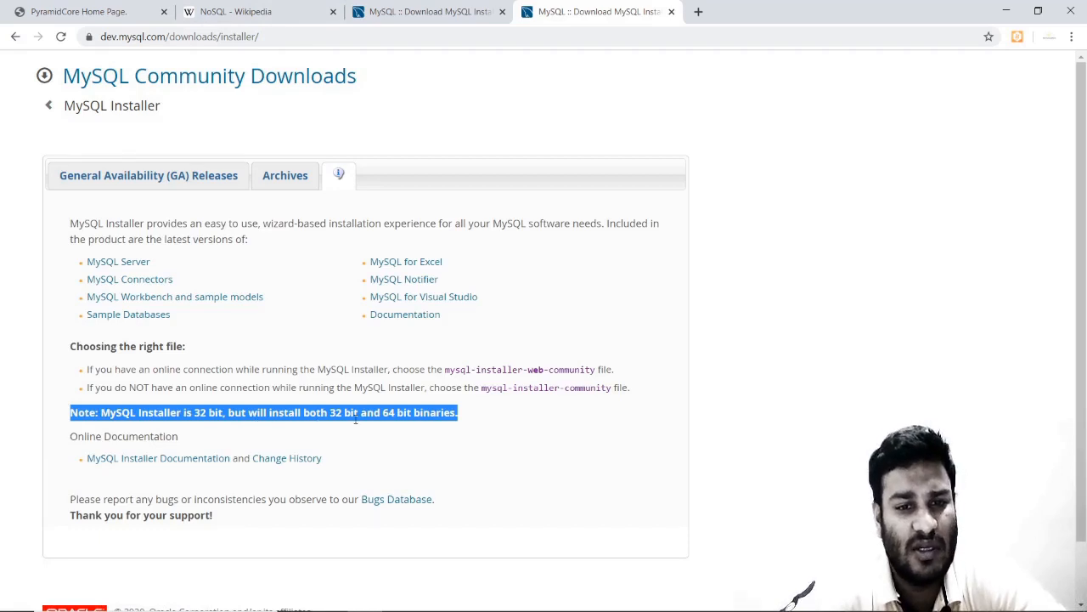
click(485, 439)
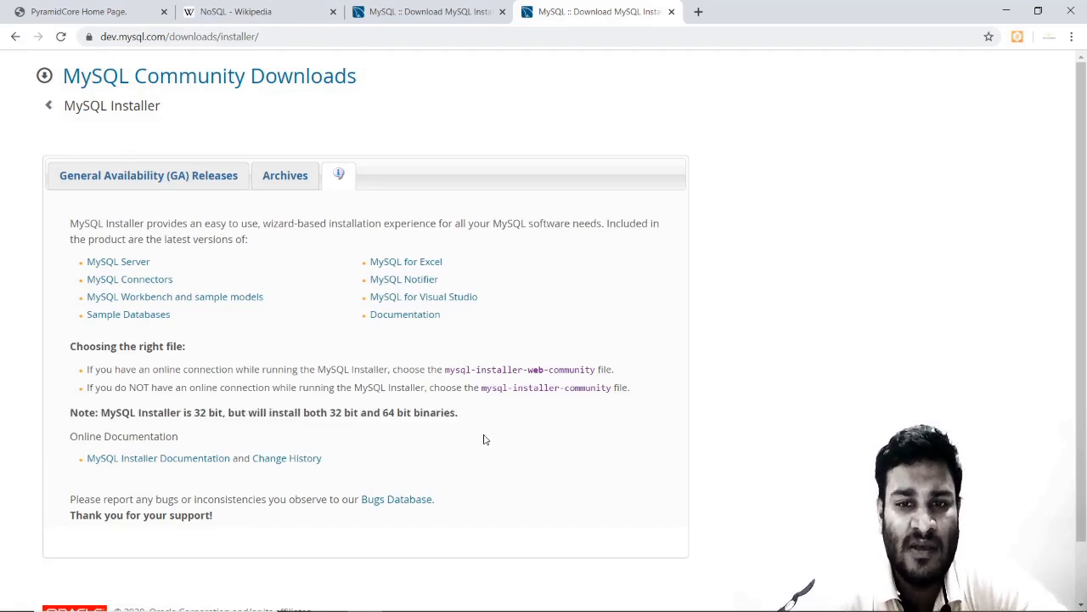
click(176, 177)
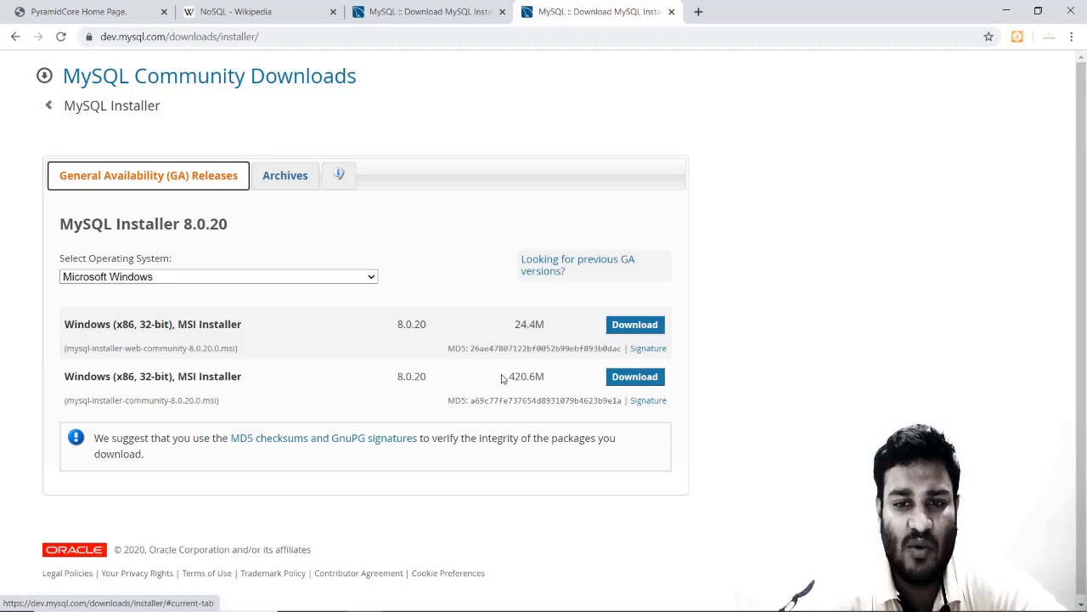
drag(503, 378, 561, 382)
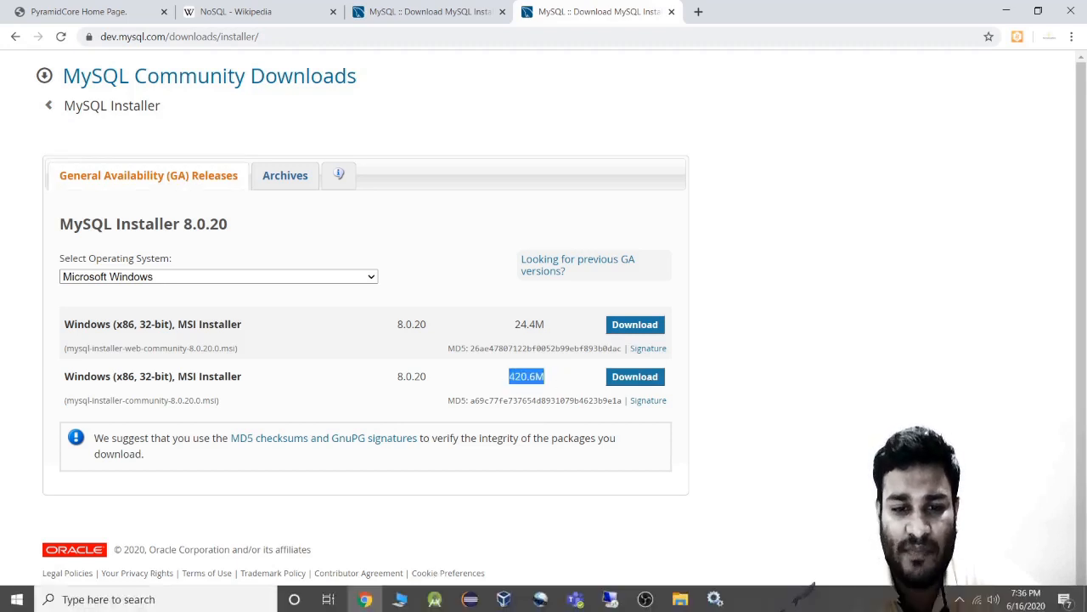
Launch mysql-installer-community-8.0.20.0.msi from the Downloads folder in File Explorer.
click(680, 600)
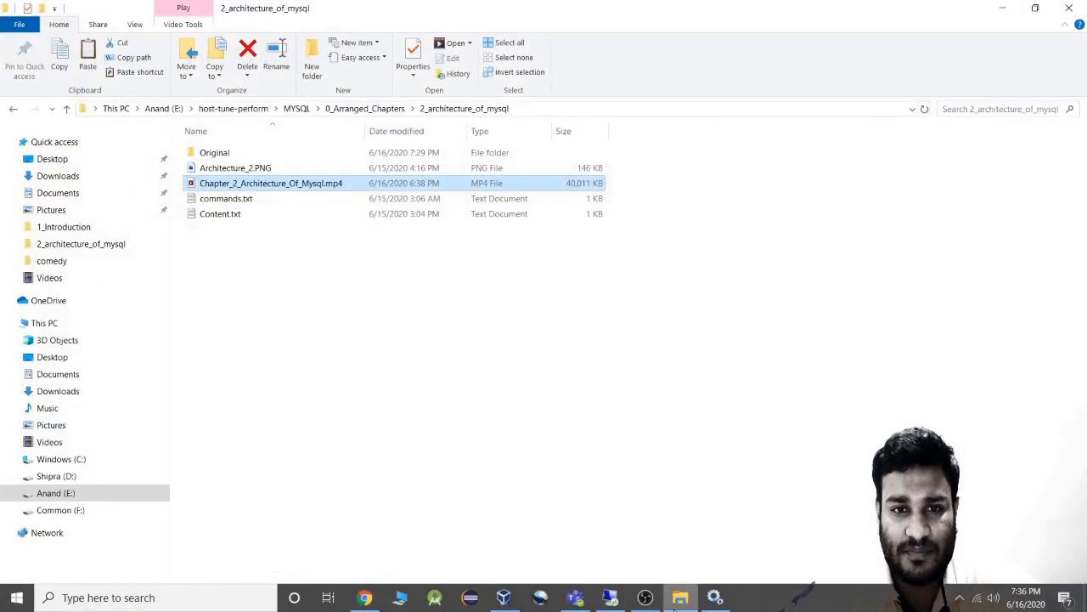
click(80, 177)
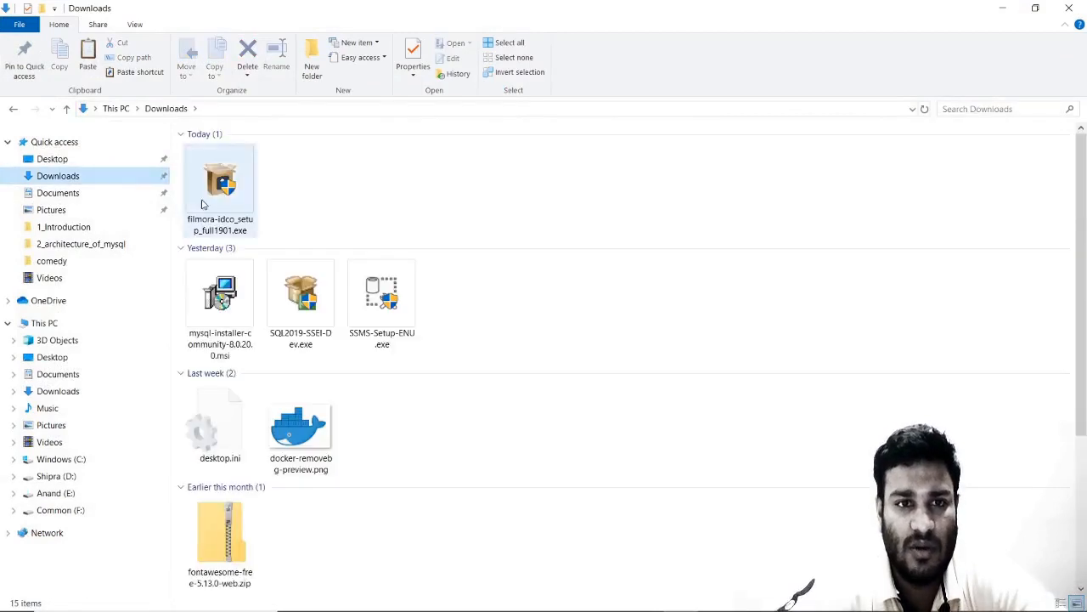
click(222, 332)
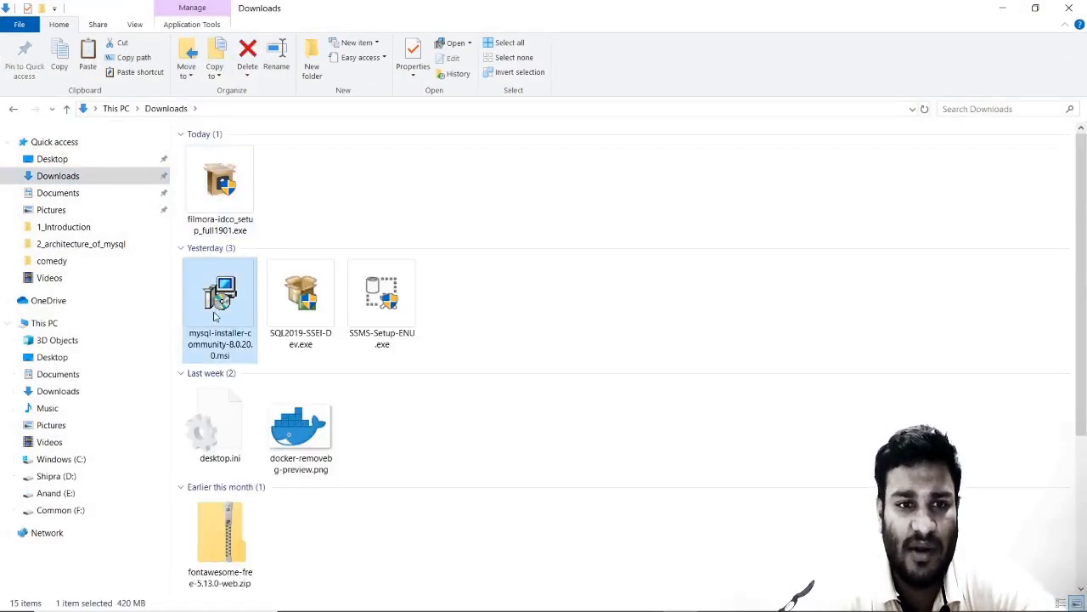
double_click(217, 308)
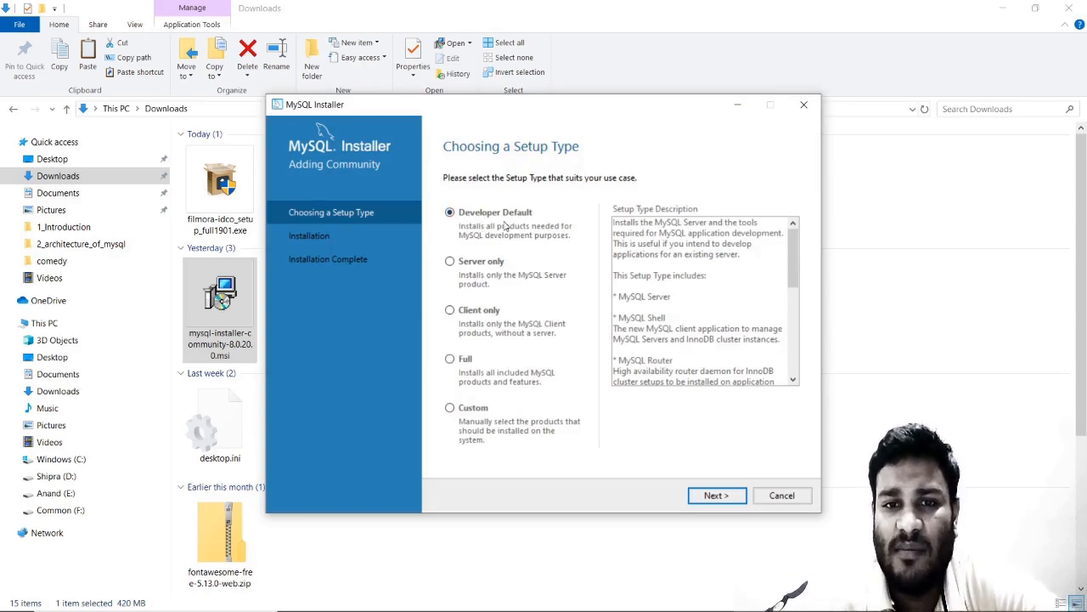
Compare the Server only, Client only and Full setup types, then proceed with Custom.
click(455, 269)
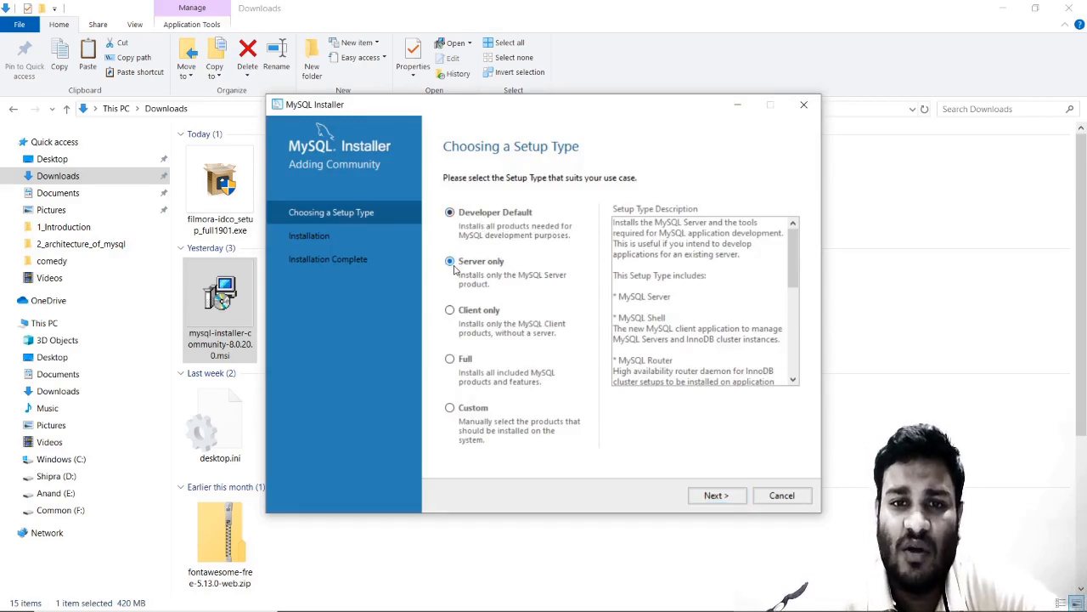
click(452, 313)
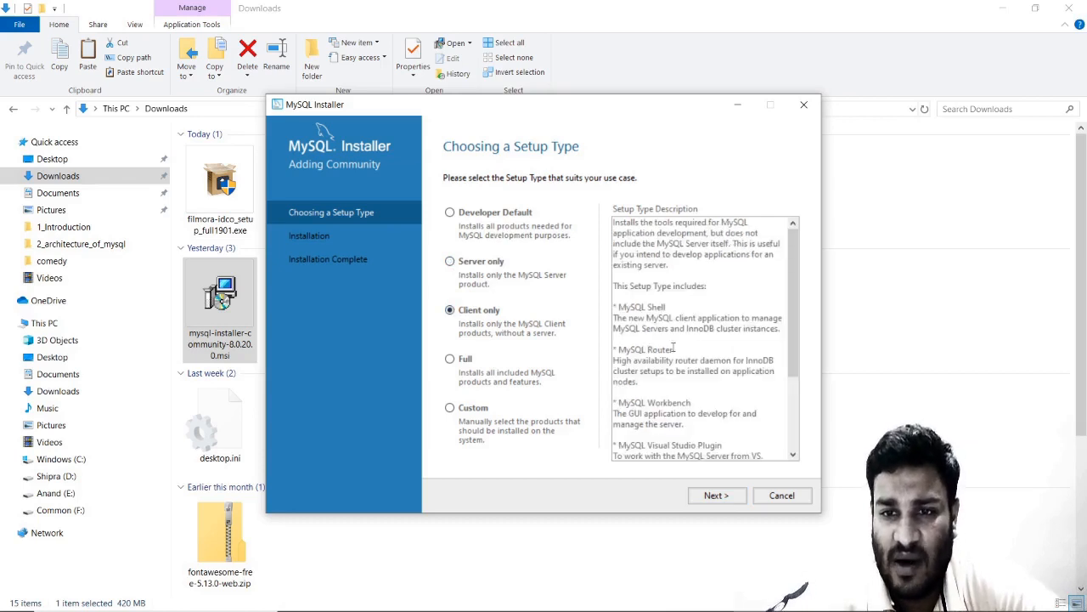
drag(788, 321, 788, 386)
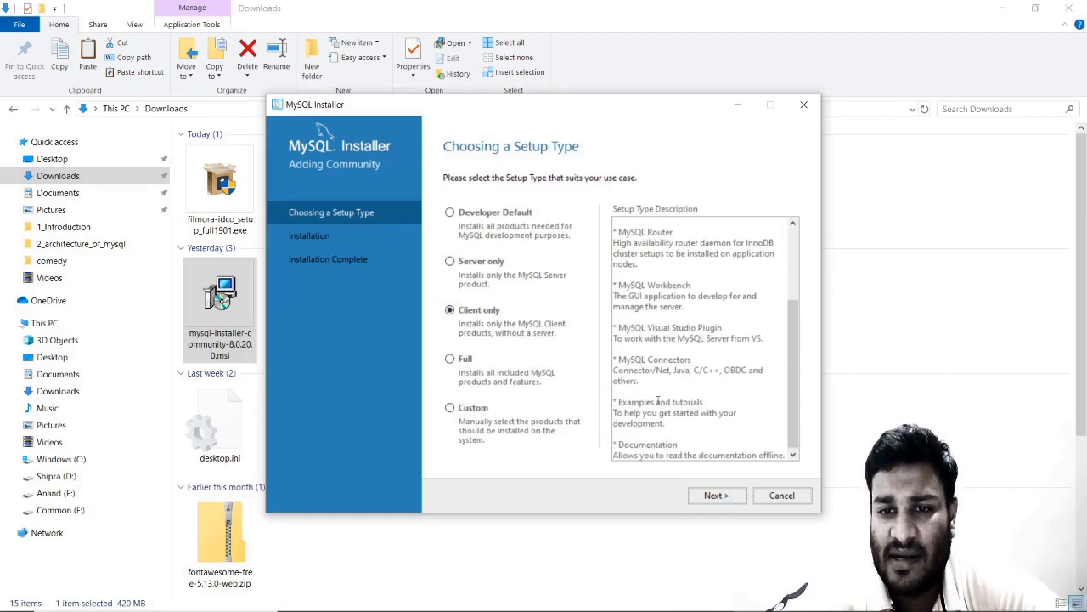
scroll(790, 390, up, 4)
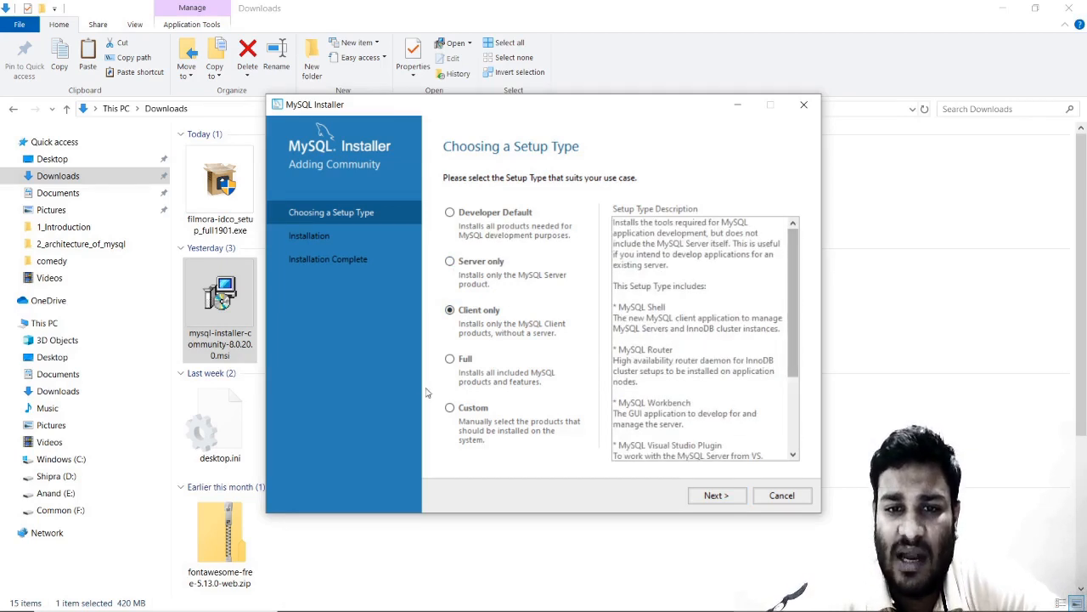
click(450, 360)
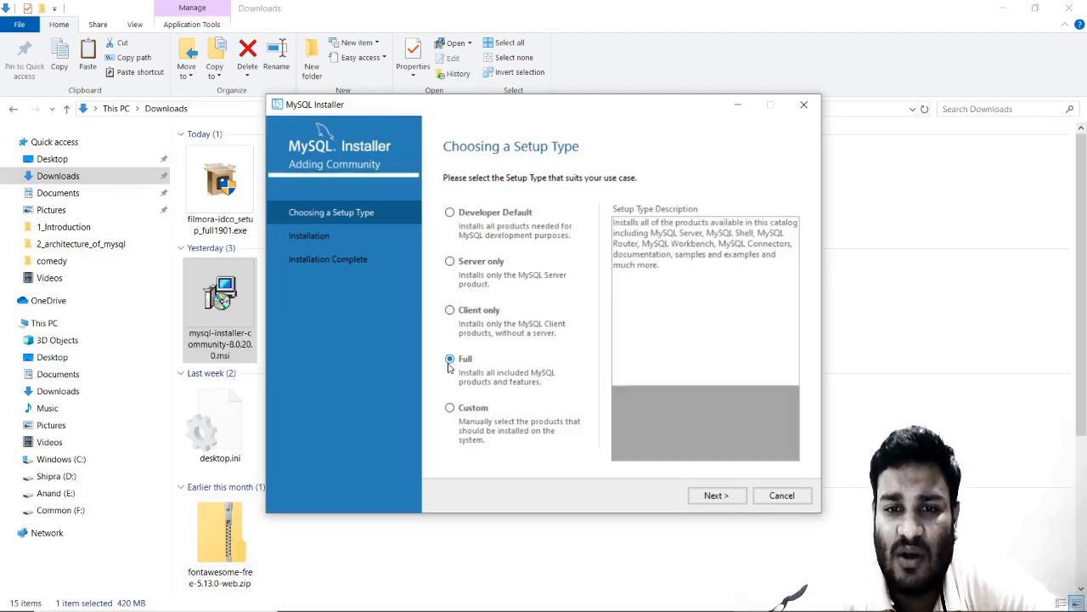
click(450, 409)
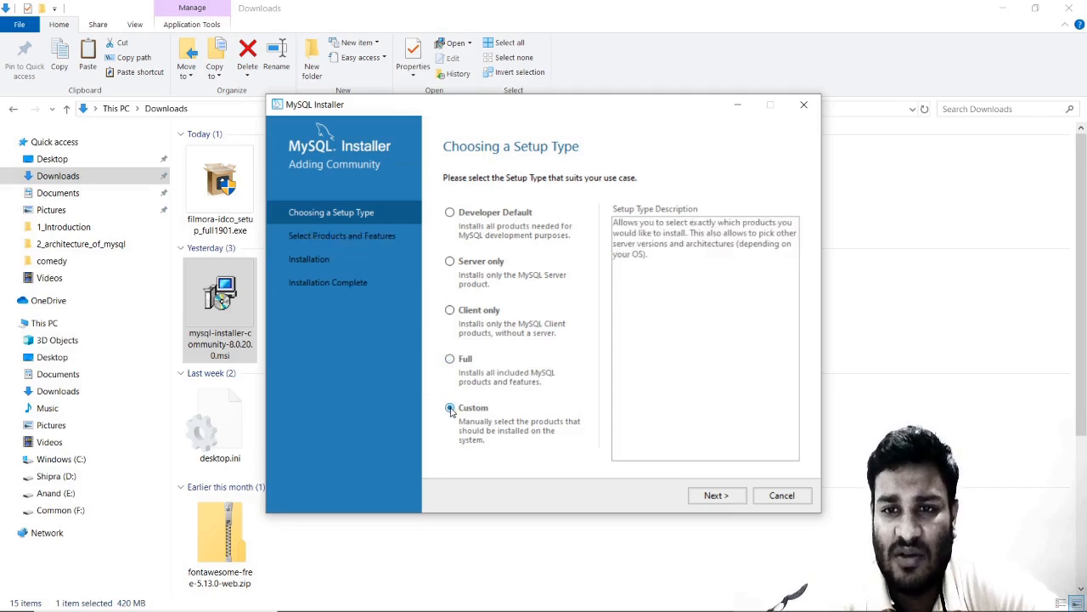
click(708, 497)
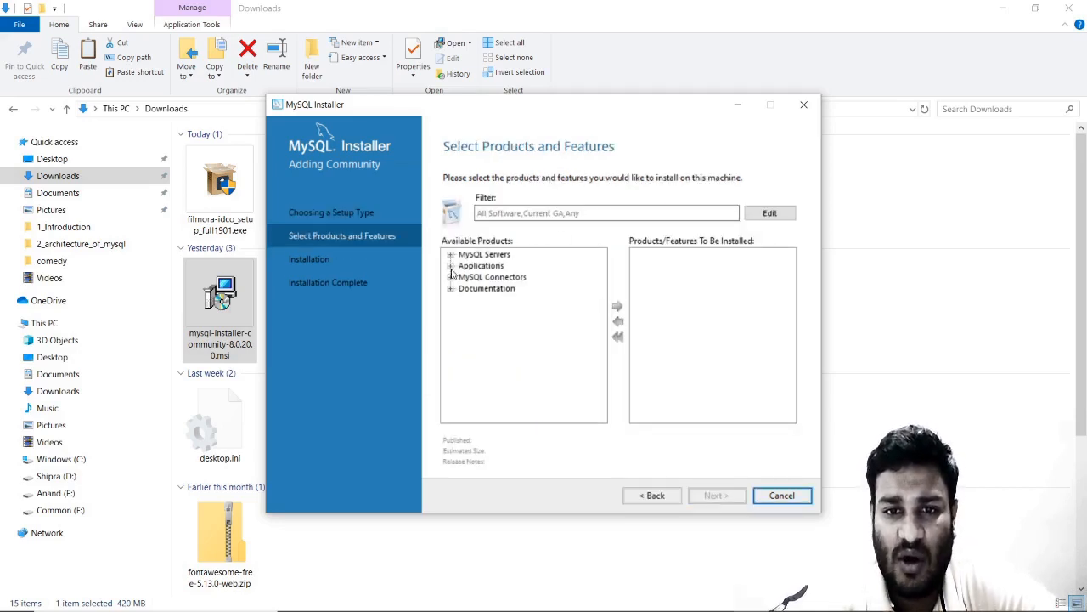
Add Connector/ODBC 8.0.19 - X86 from MySQL Connectors to the install list, then go back.
click(451, 277)
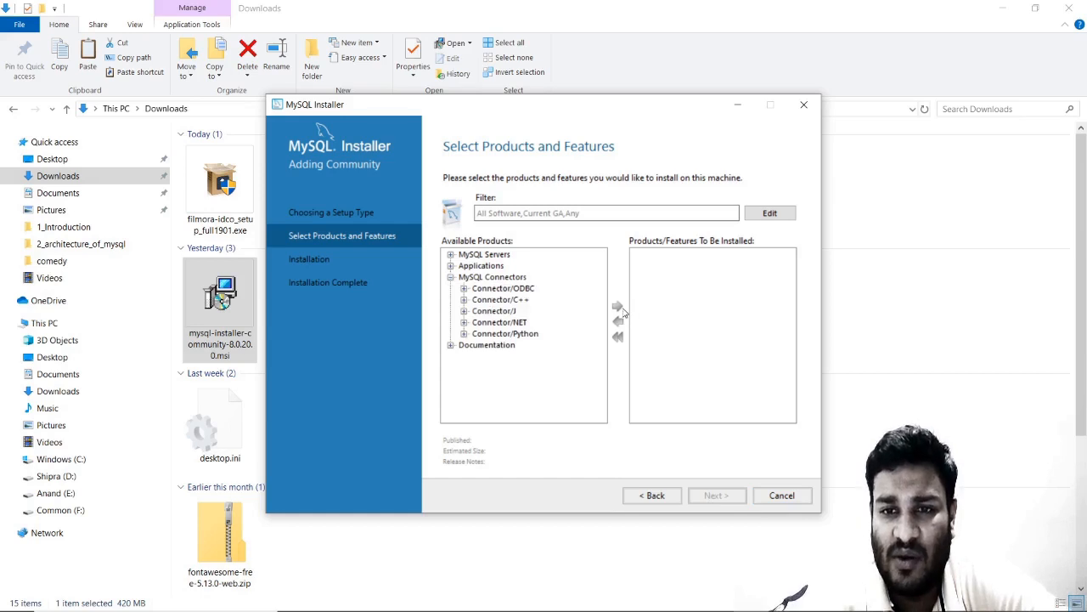
click(522, 292)
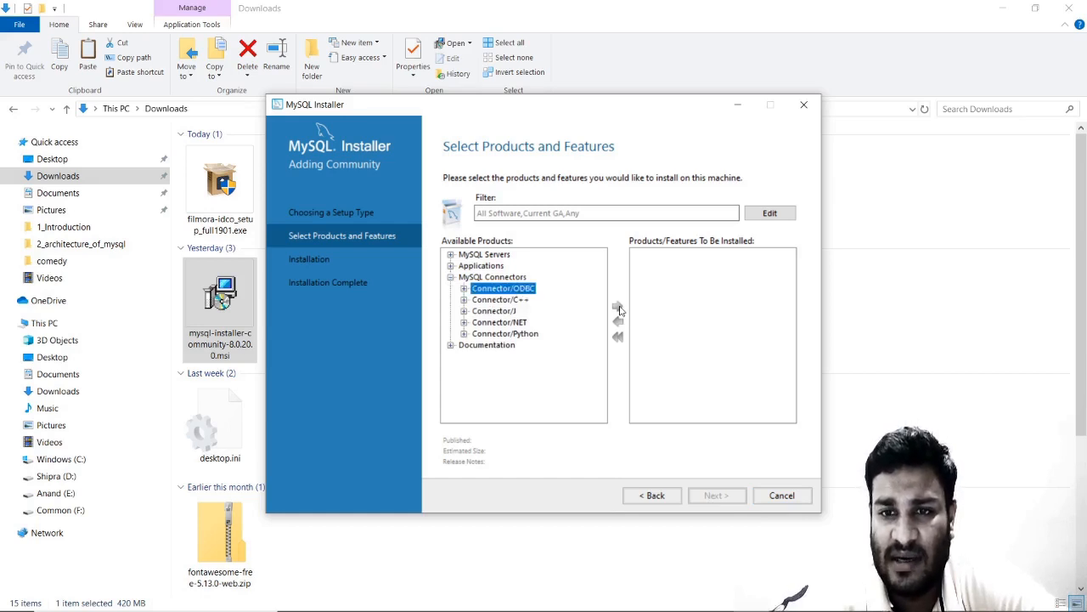
click(473, 278)
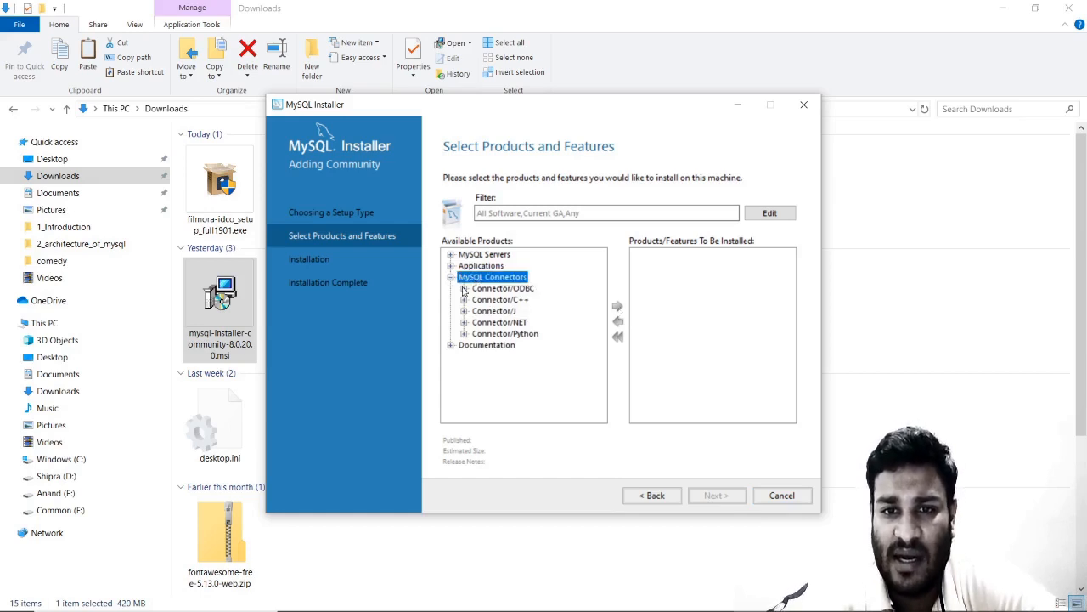
click(464, 289)
click(518, 311)
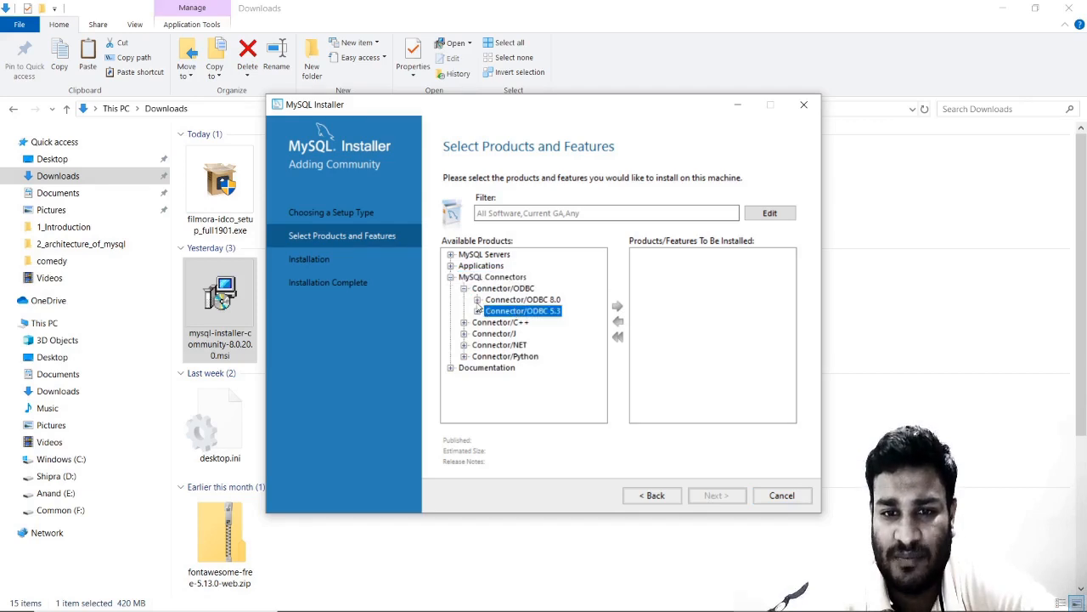
click(478, 300)
click(536, 299)
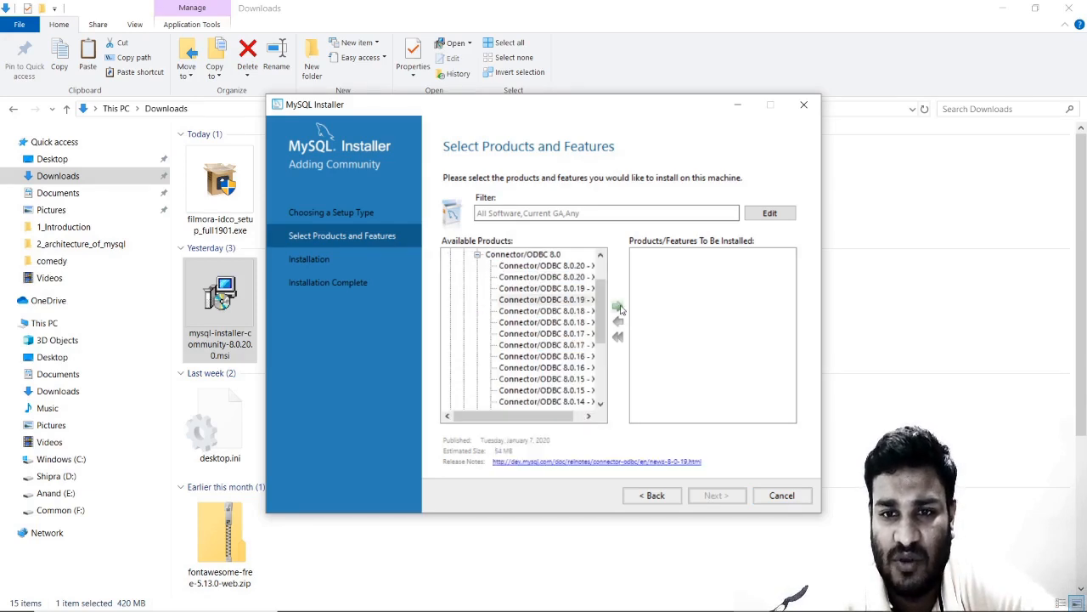
click(619, 307)
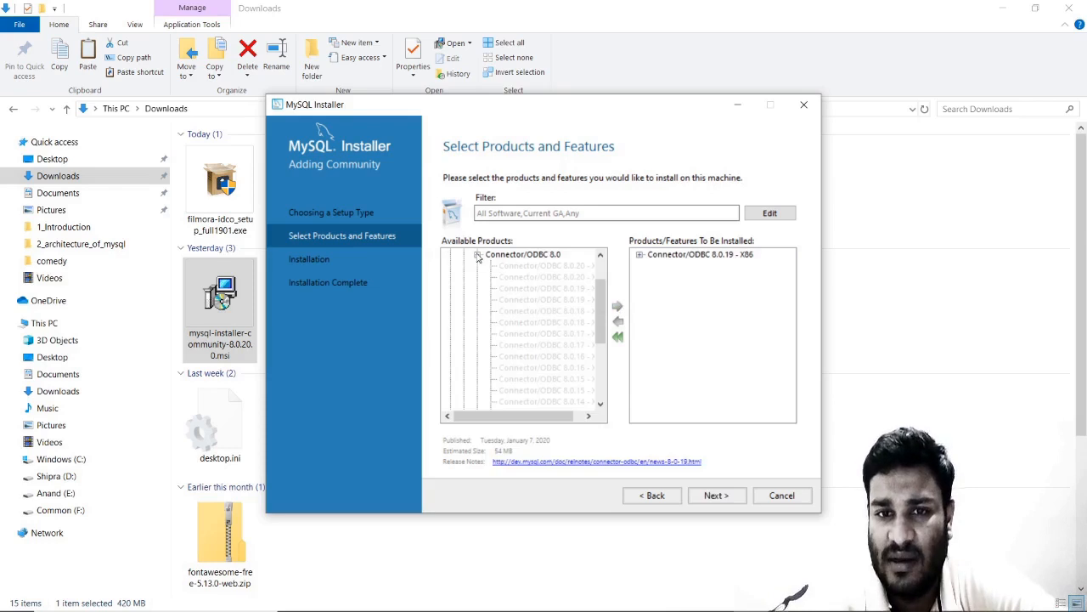
click(478, 254)
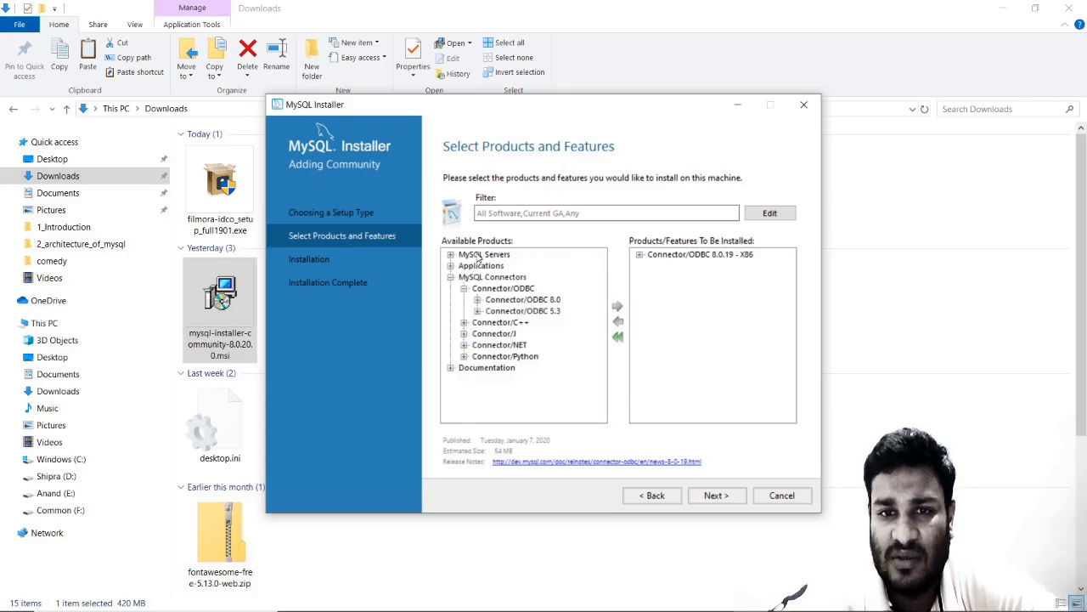
click(668, 497)
Review the Developer Default, Full, Server only and Client only descriptions, ending on Client only.
click(450, 213)
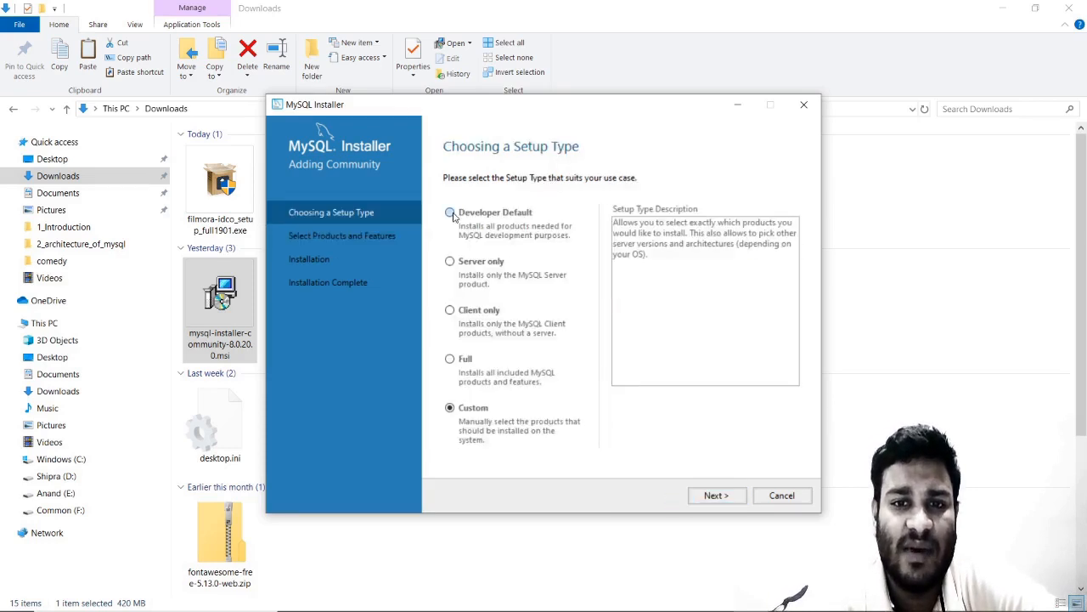
click(451, 358)
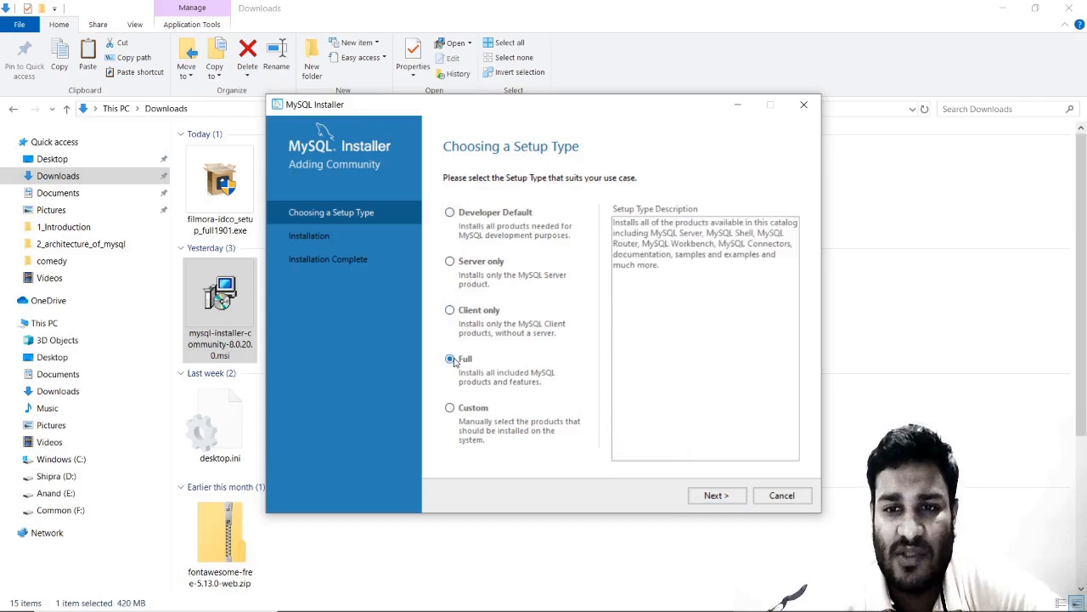
click(450, 212)
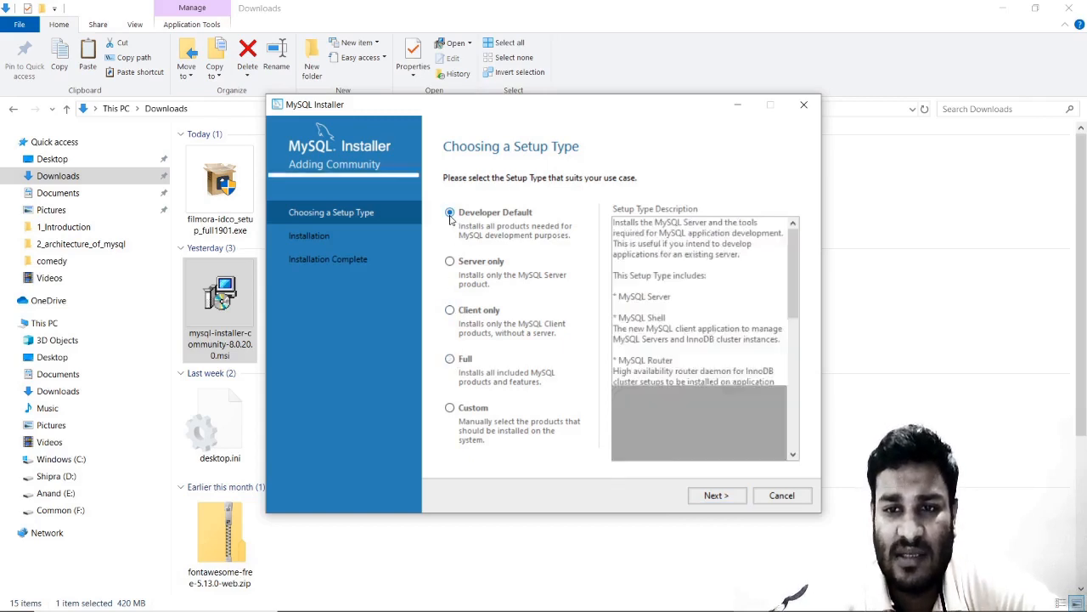
scroll(794, 297, down, 2)
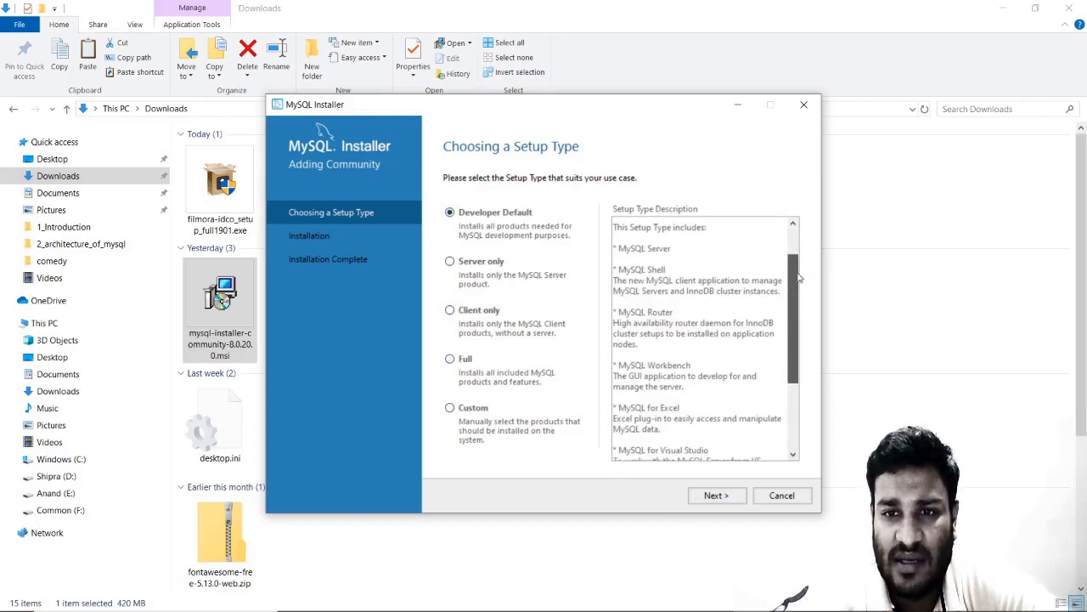
drag(673, 248, 623, 242)
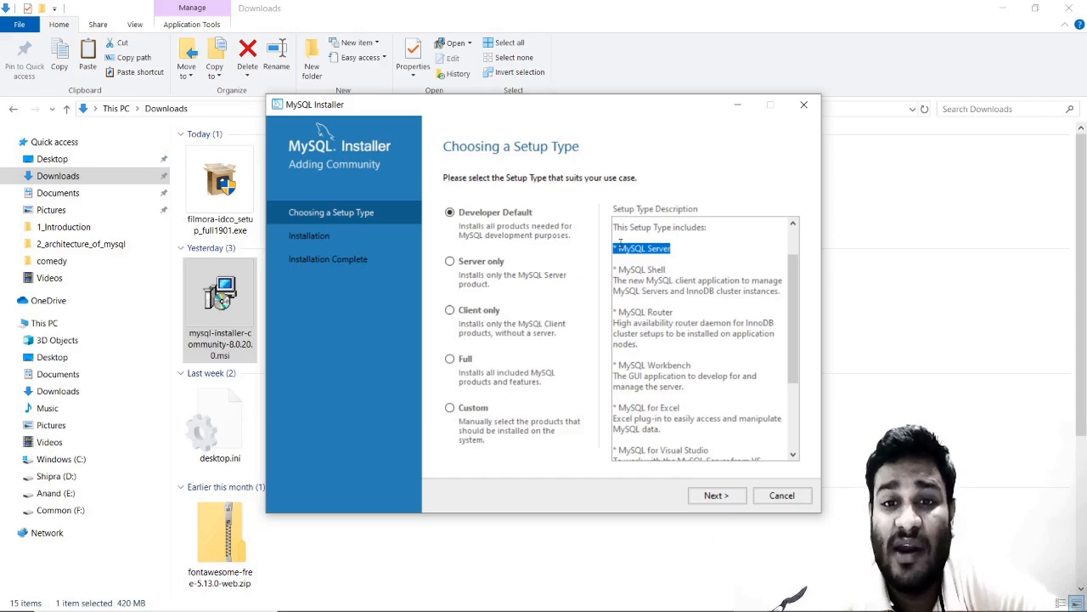
click(451, 262)
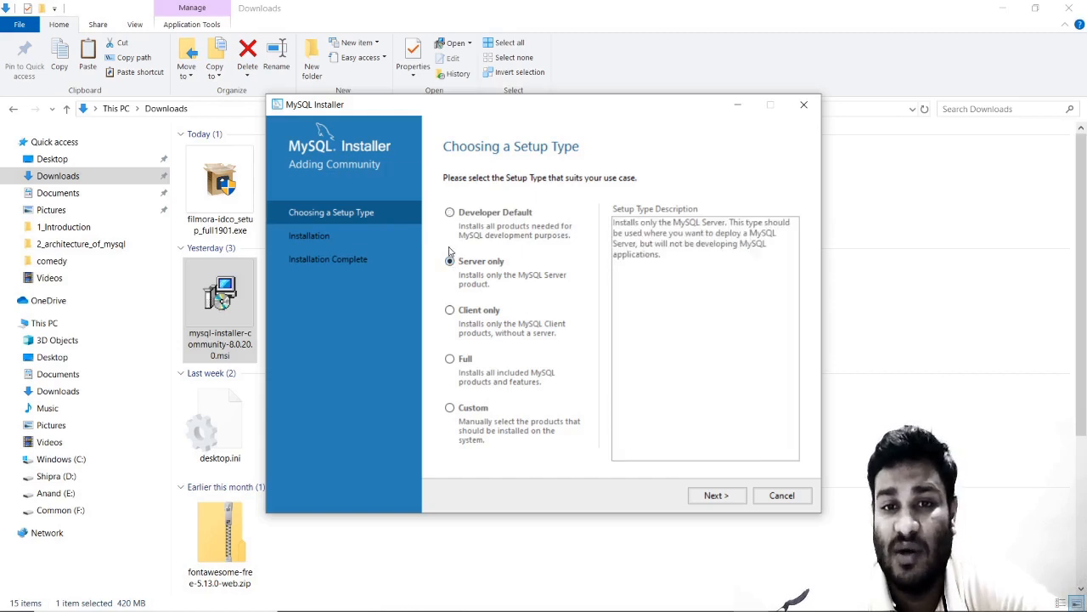
click(450, 311)
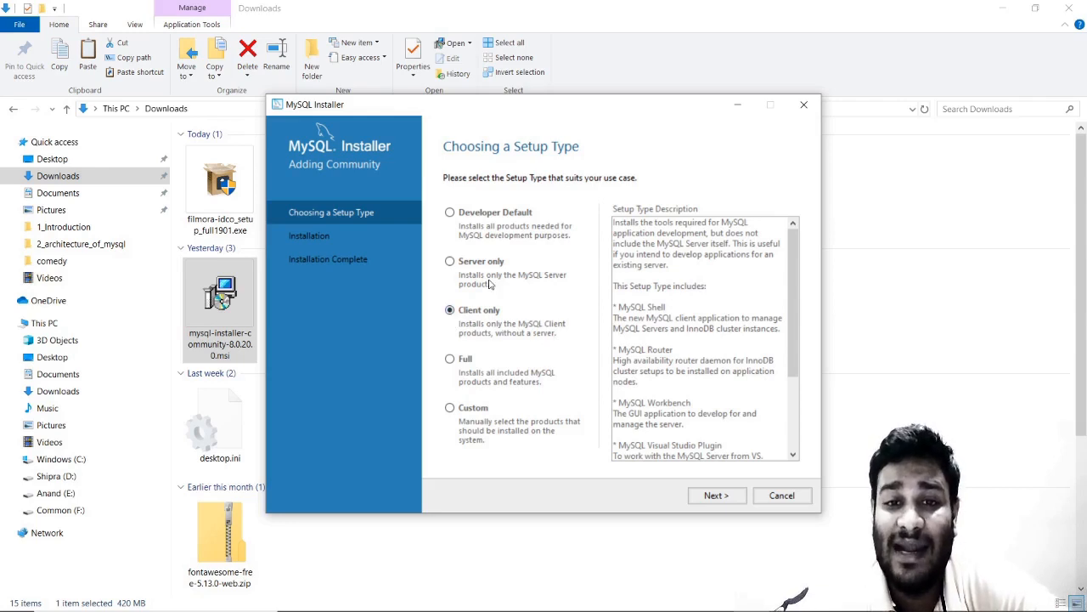
Choose Developer Default, review its included Server, Shell, Router and Workbench, and continue.
click(450, 212)
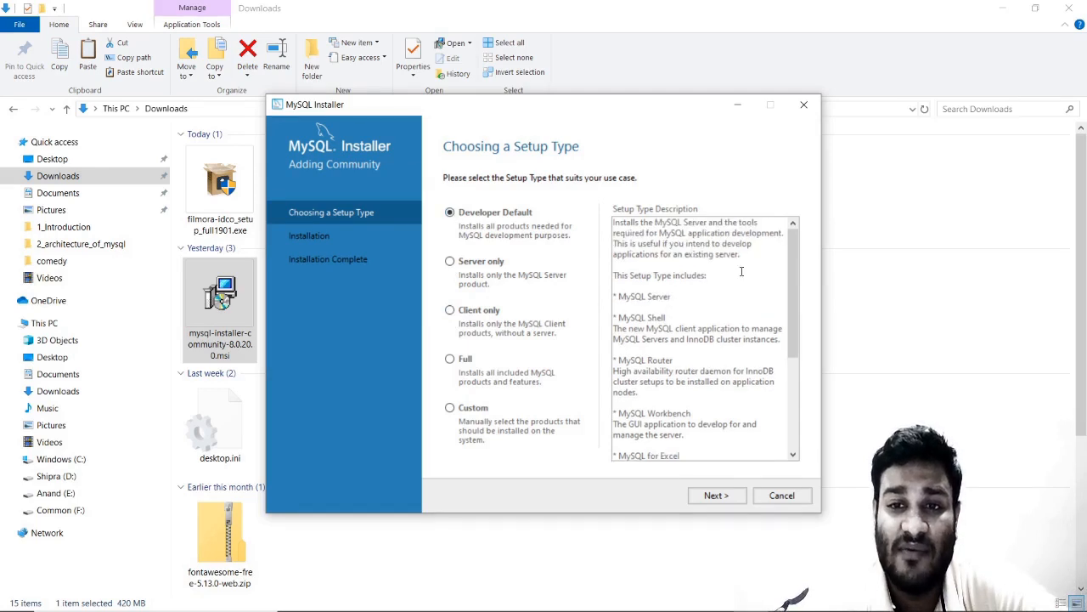
drag(695, 300, 613, 296)
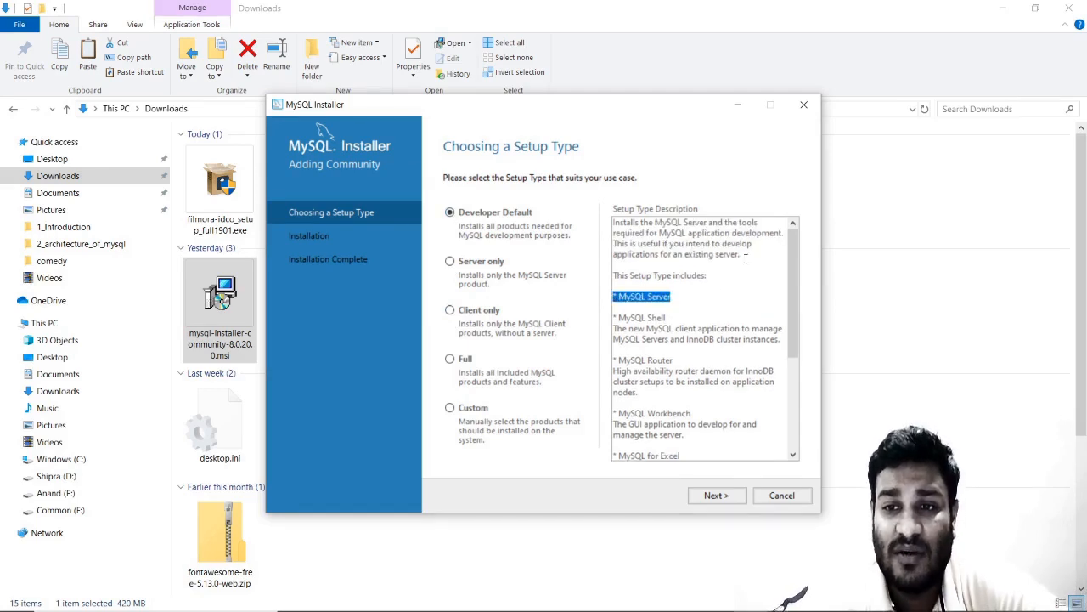
drag(791, 258, 794, 311)
drag(617, 231, 668, 234)
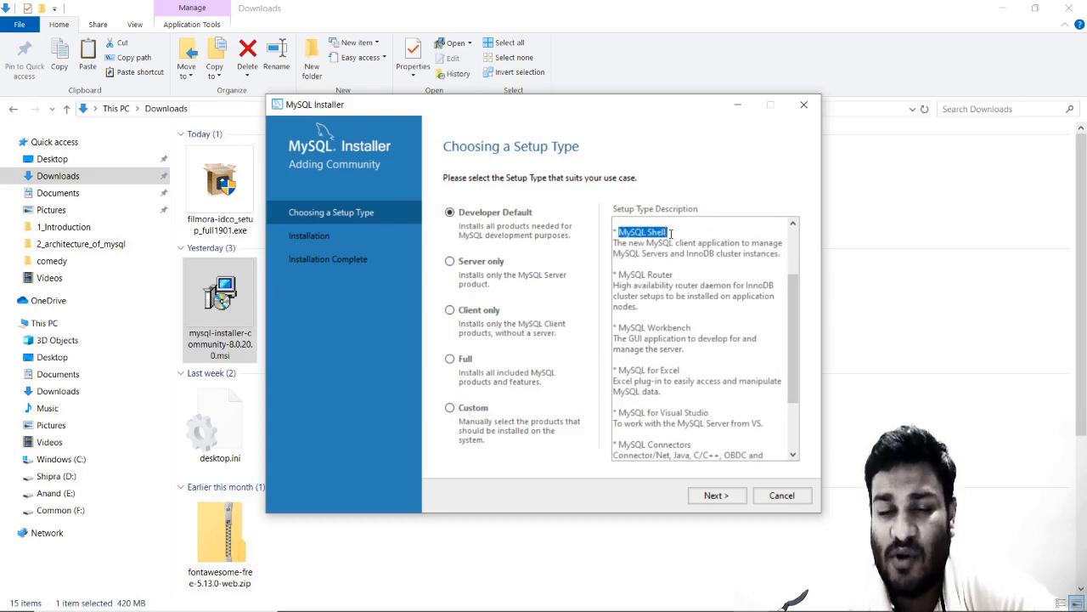
drag(619, 273, 666, 278)
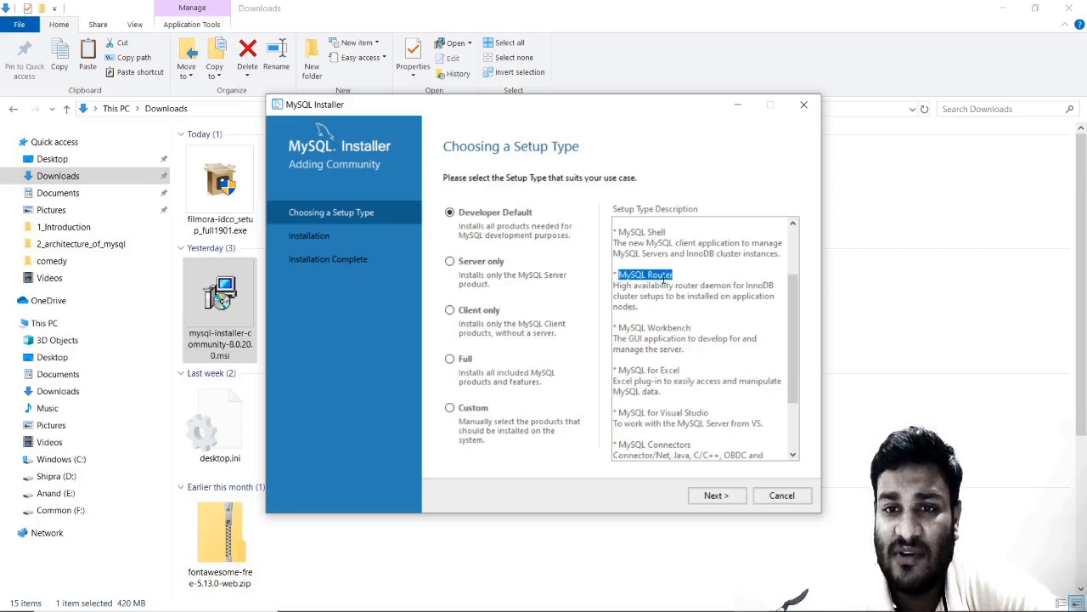
mouse_move(621, 327)
mouse_down()
mouse_move(707, 325)
mouse_move(608, 322)
mouse_up()
click(706, 325)
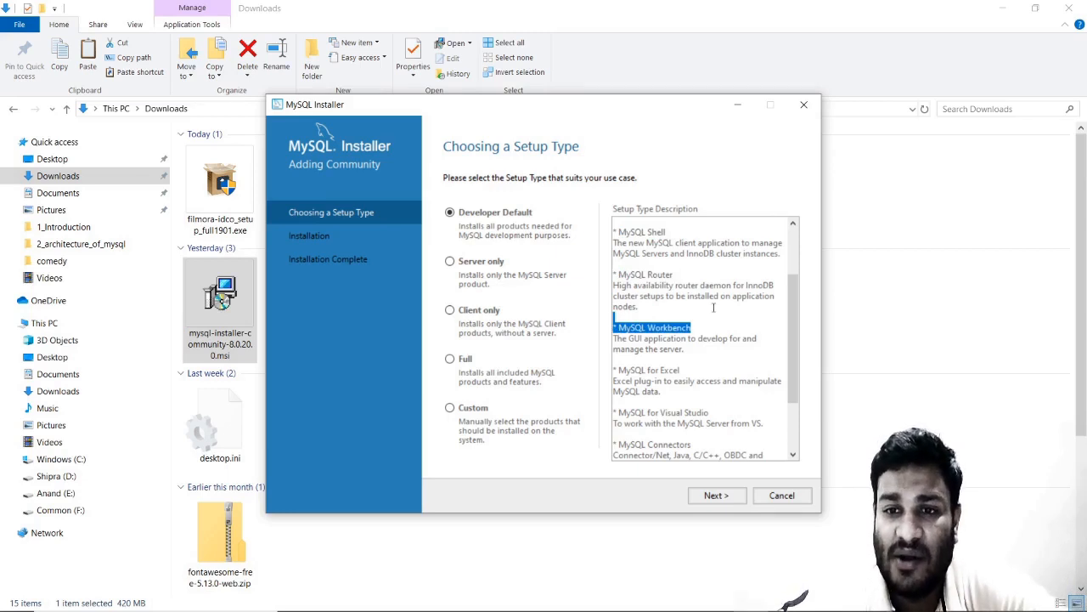
drag(791, 293, 792, 311)
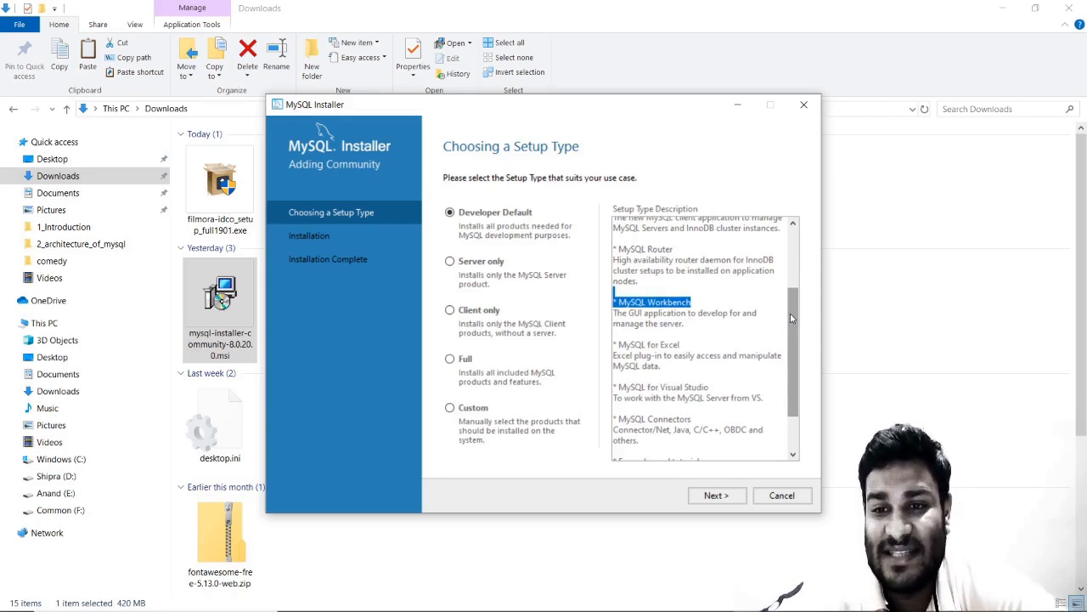
drag(790, 316, 792, 361)
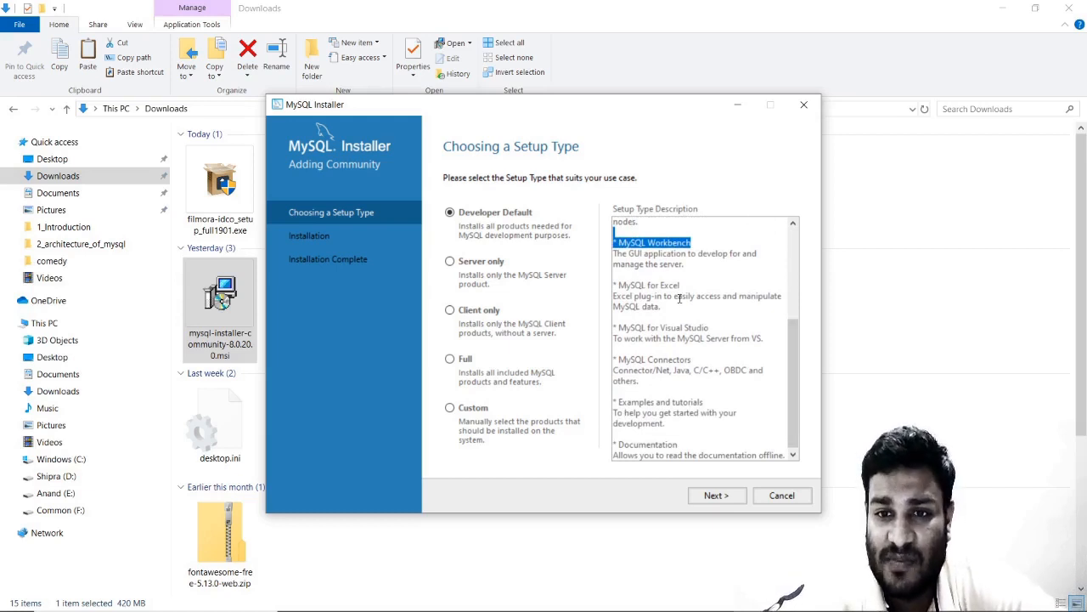
click(721, 496)
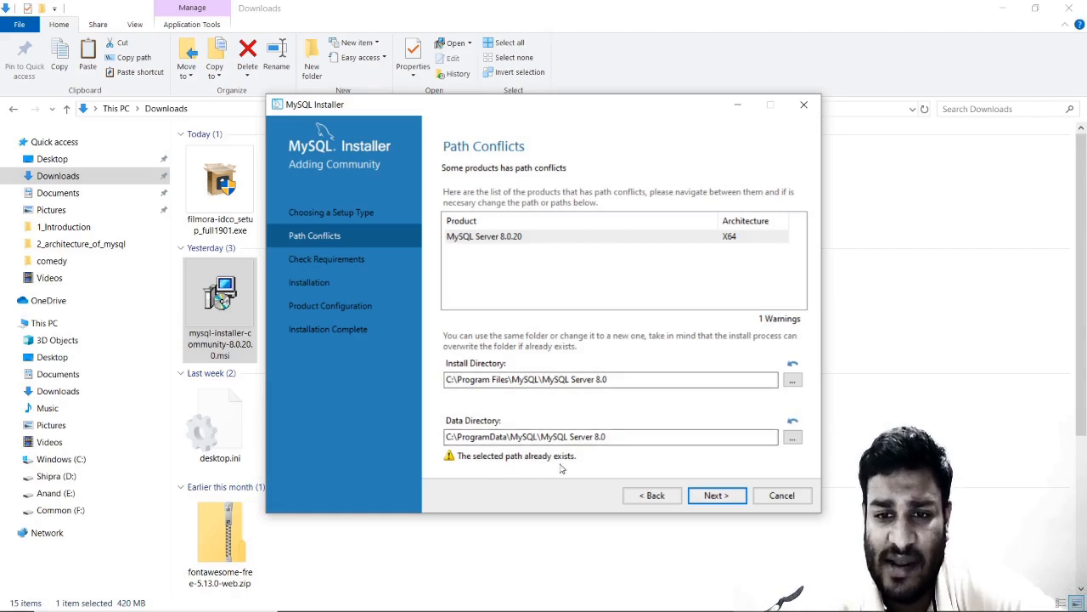
Accept the path conflict warning with Yes and widen the Requirement column on Check Requirements.
click(710, 498)
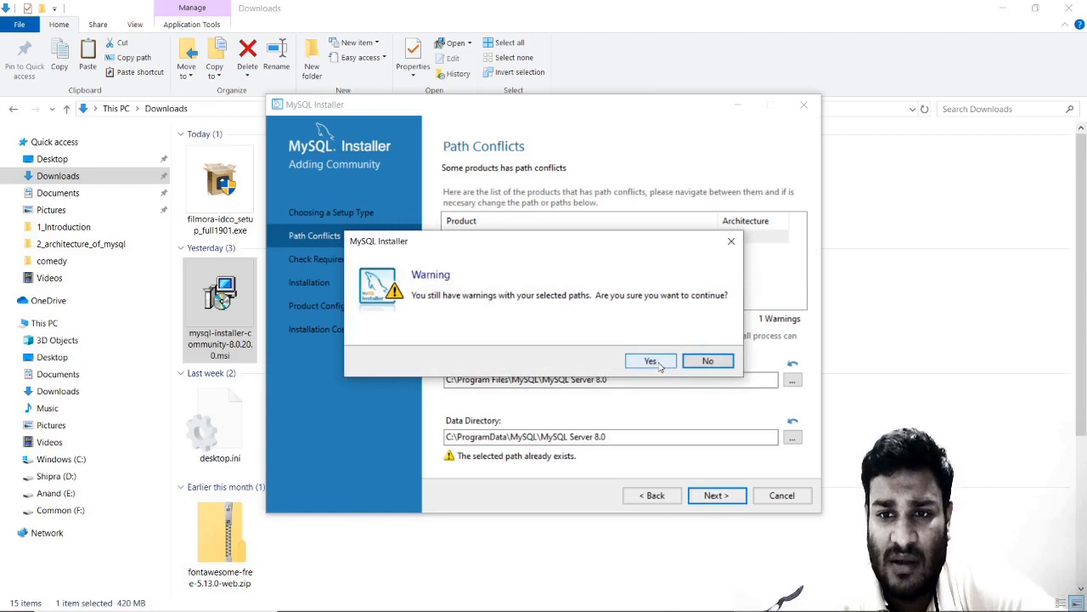
click(652, 361)
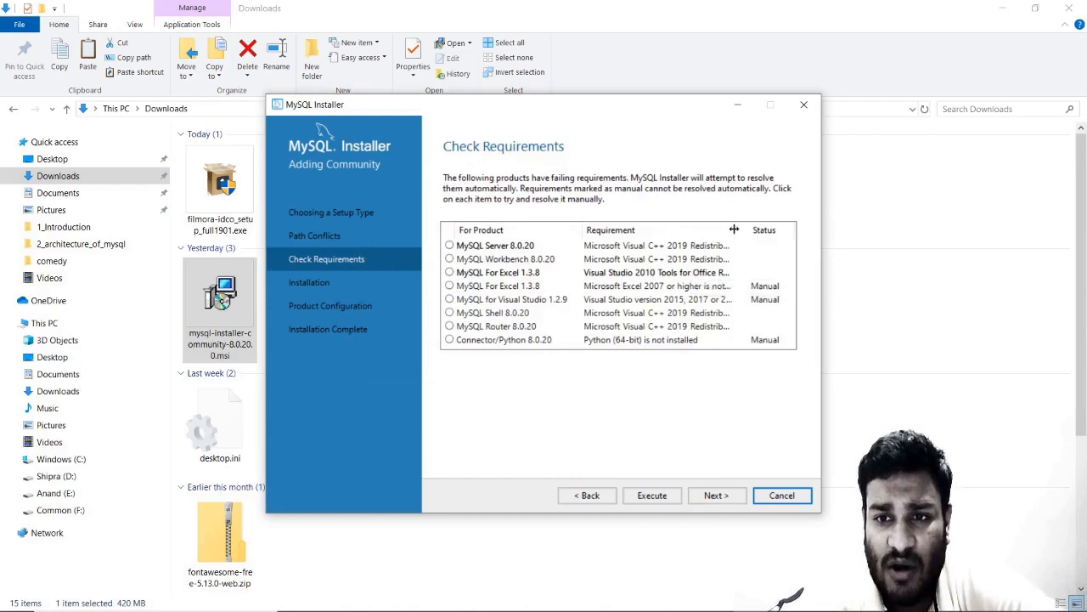
drag(734, 230, 778, 227)
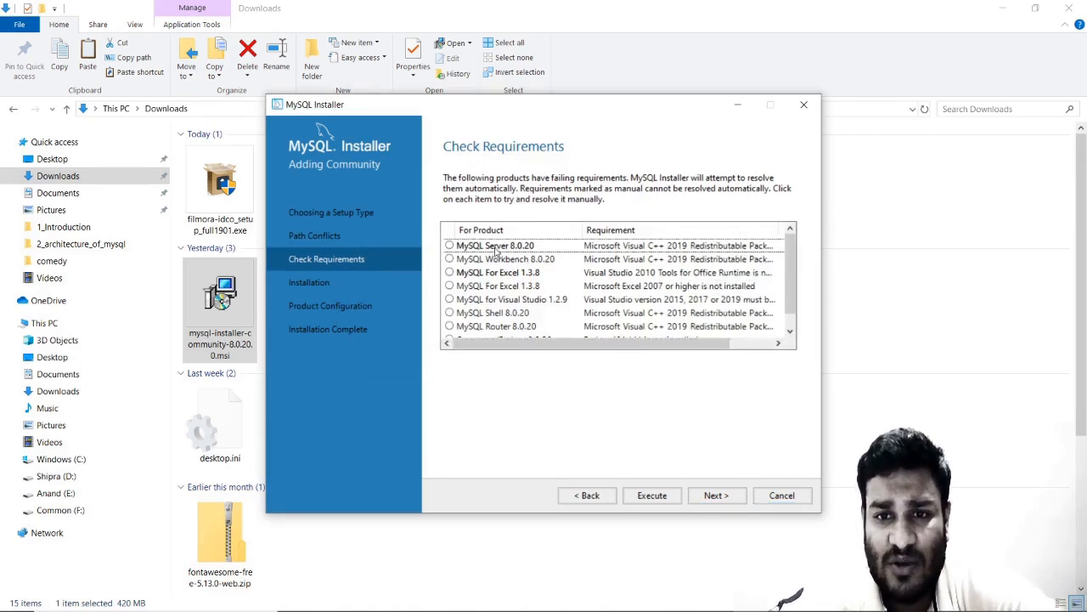
drag(584, 344, 631, 344)
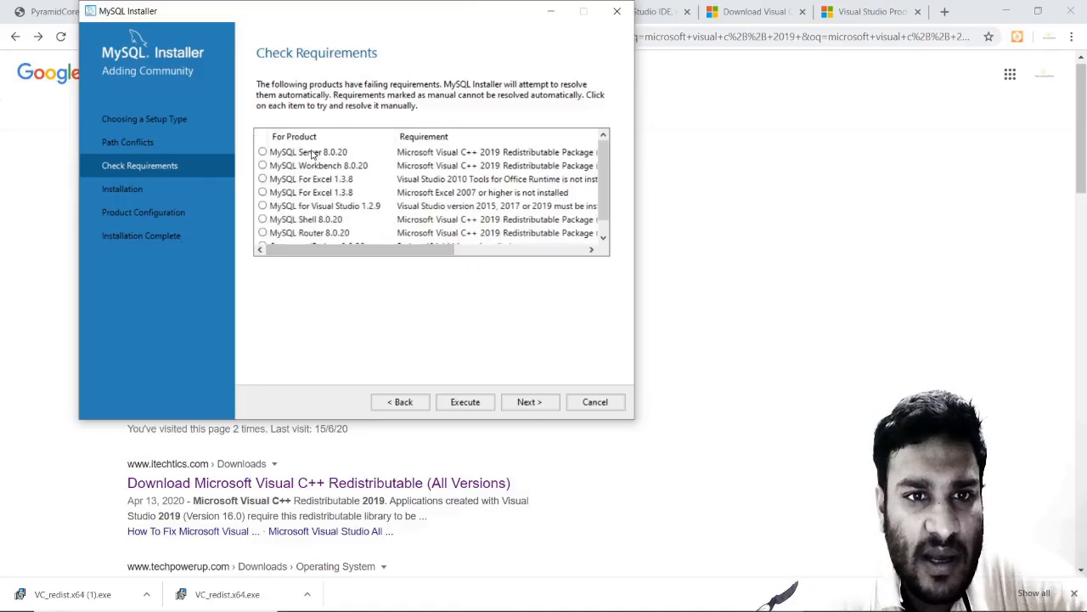
Inspect requirement details for Server, Workbench, Shell, Router, MySQL For Excel and Connector/Python 8.0.20.
click(311, 155)
mouse_move(355, 254)
mouse_down()
mouse_move(459, 252)
mouse_move(358, 259)
mouse_up()
click(345, 167)
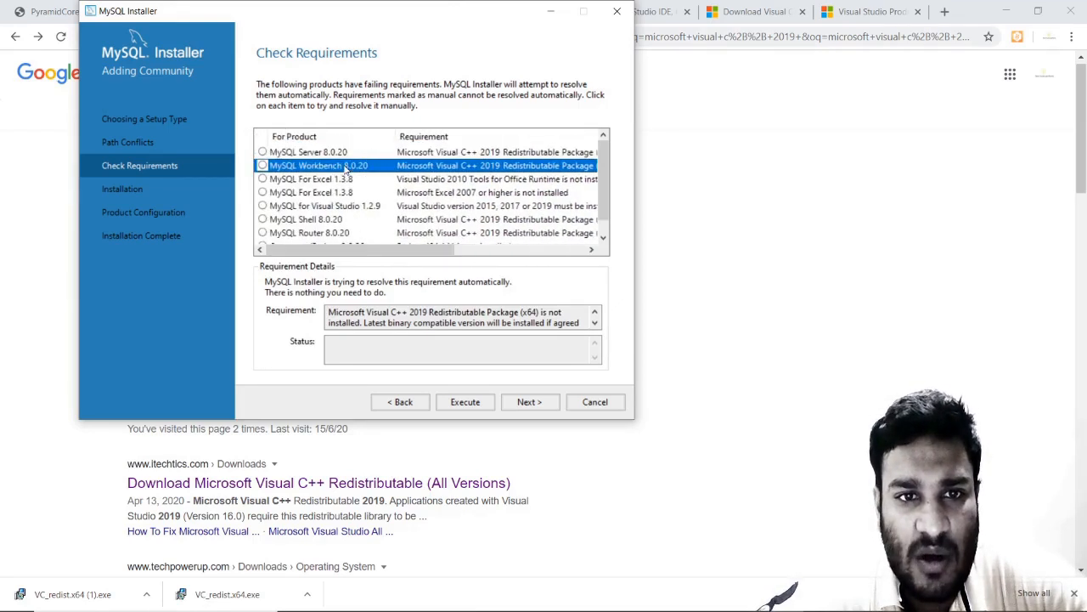
click(329, 155)
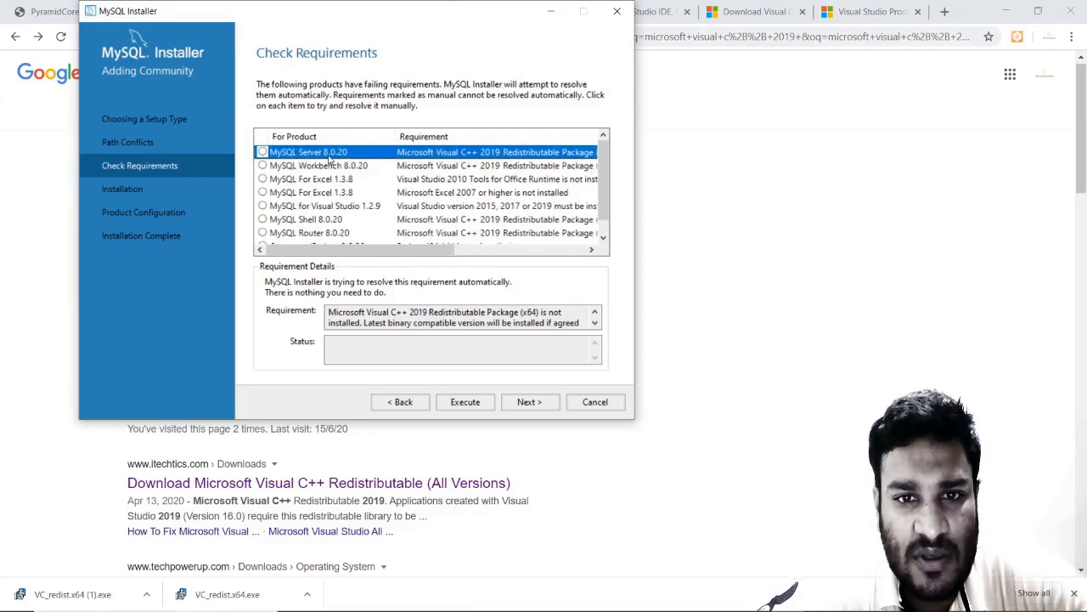
click(349, 220)
click(346, 234)
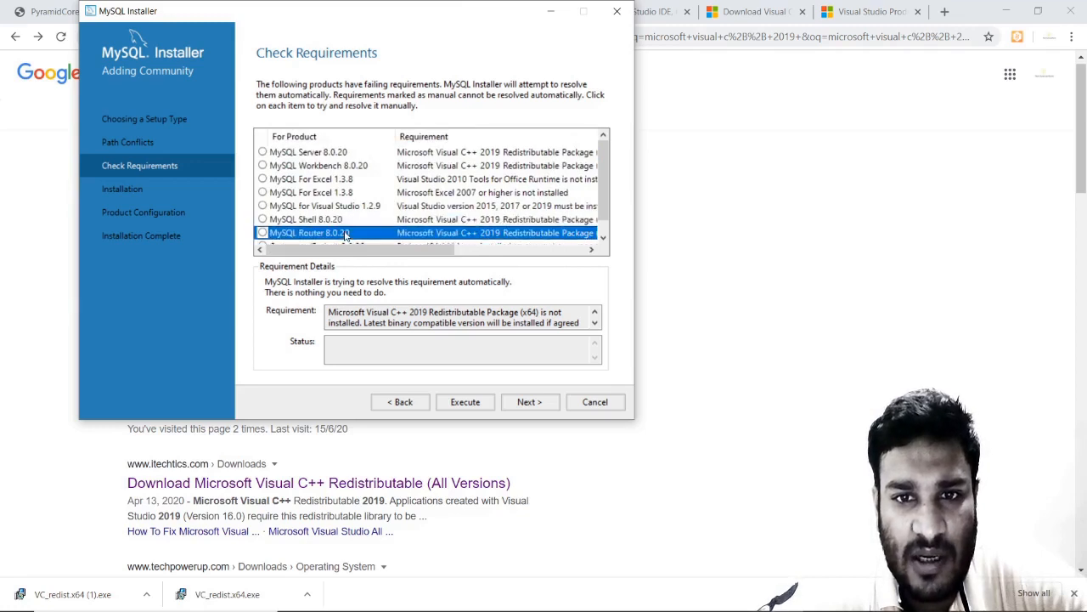
click(457, 180)
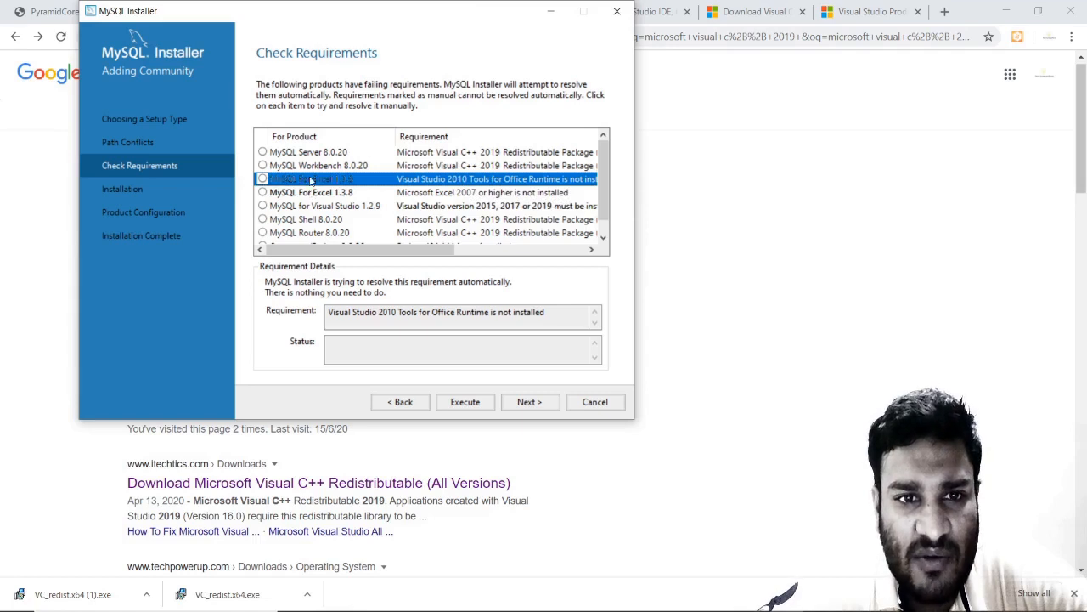
click(427, 196)
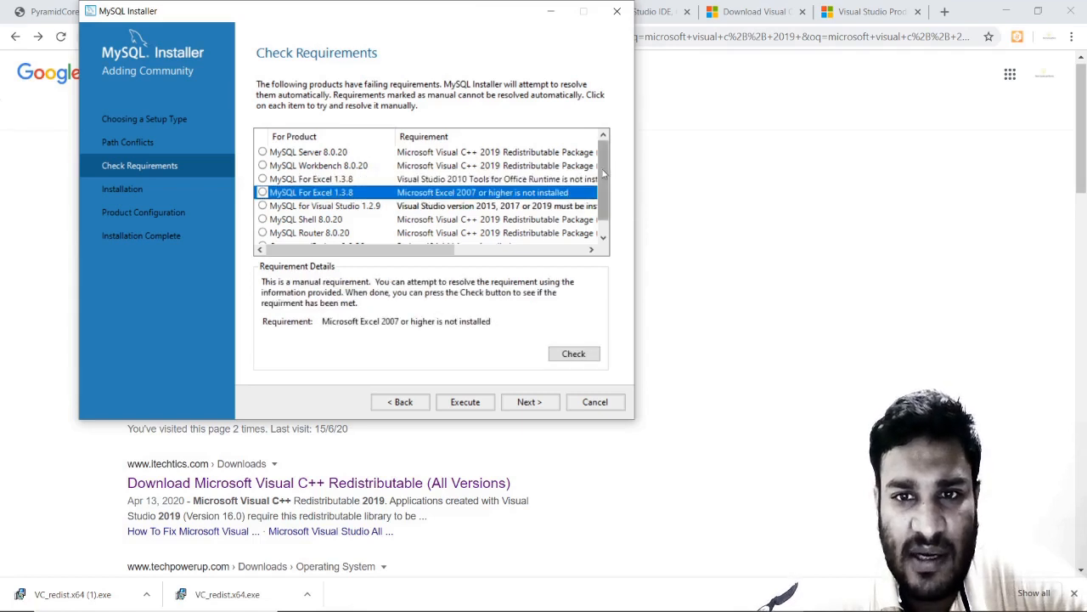
scroll(602, 169, down, 1)
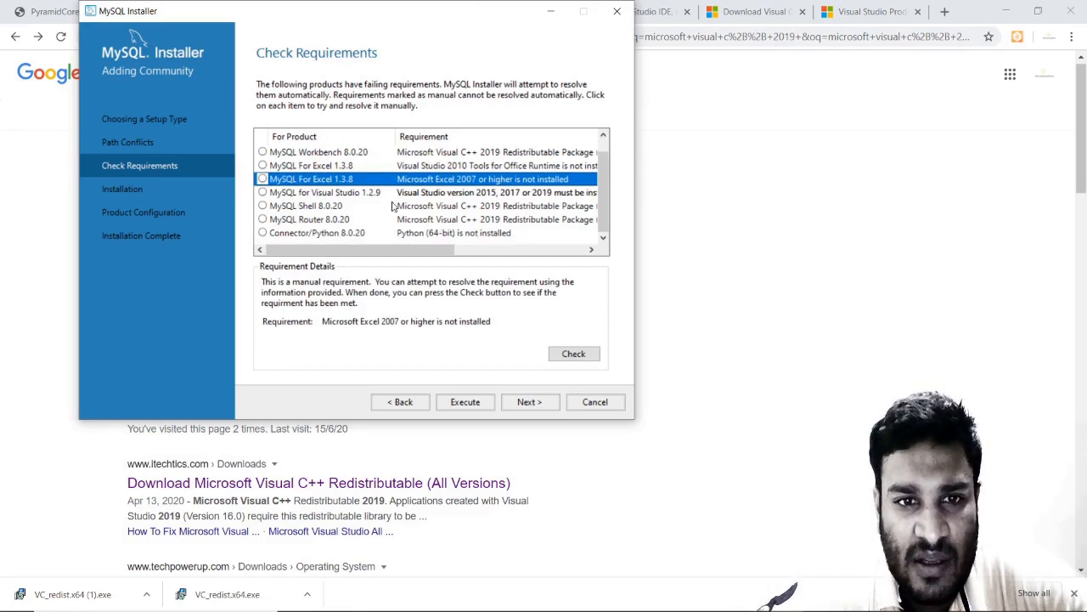
click(427, 237)
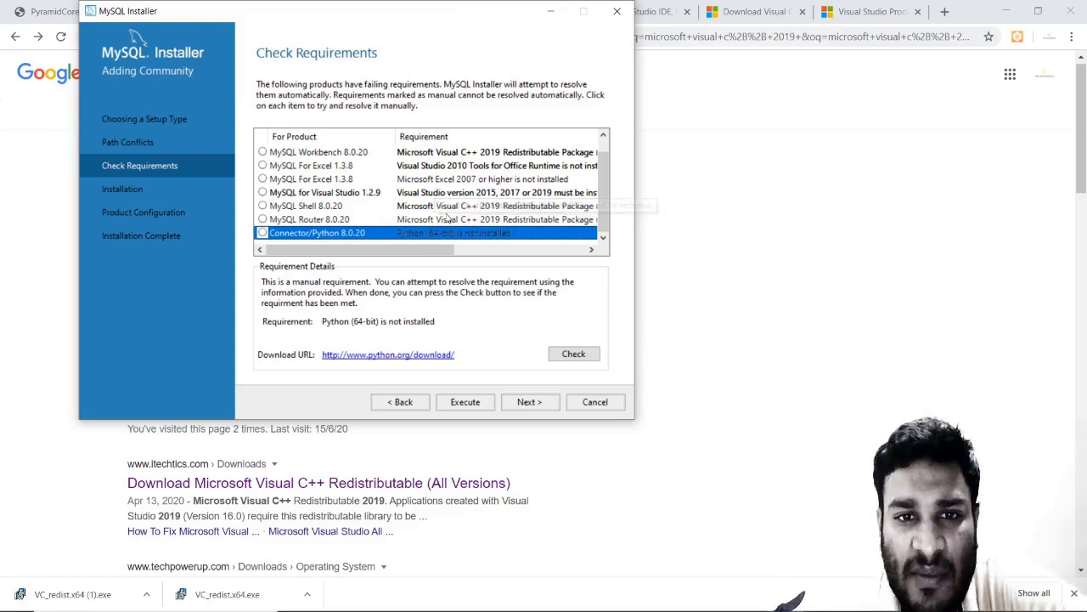
Check the installed Visual C++ 2008, 2013 and 2017 redistributables in Programs and Features (appwiz.cpl), then minimize it.
mouse_move(680, 610)
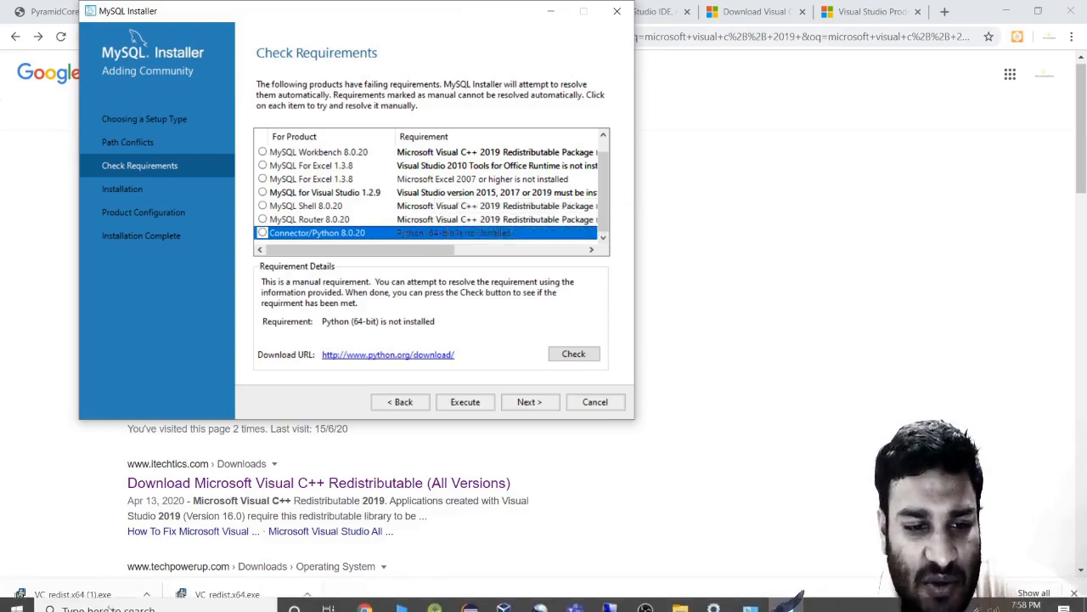
click(136, 597)
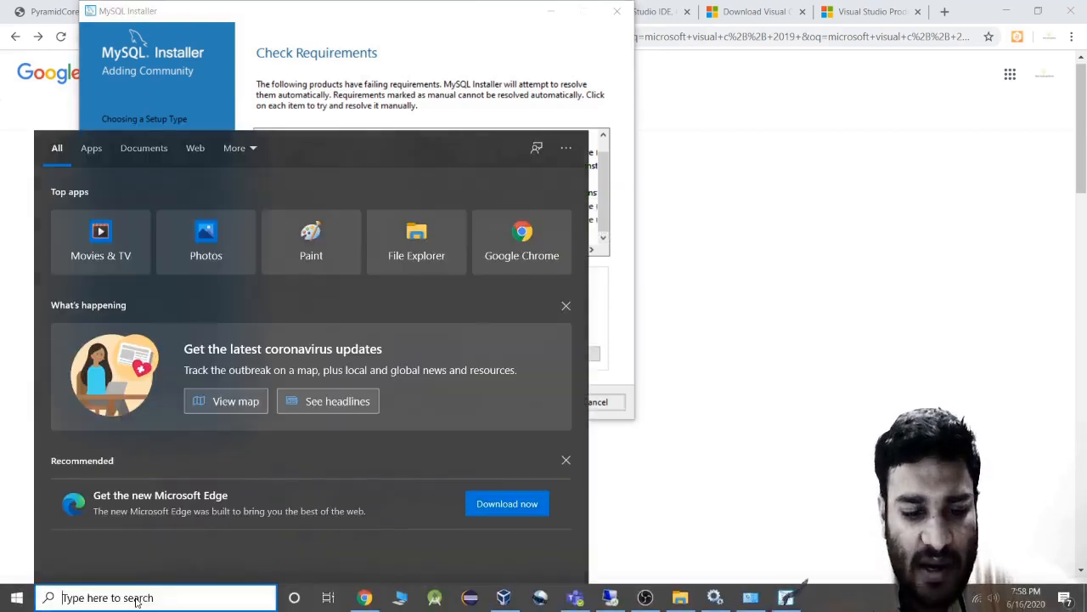
text(appwiz)
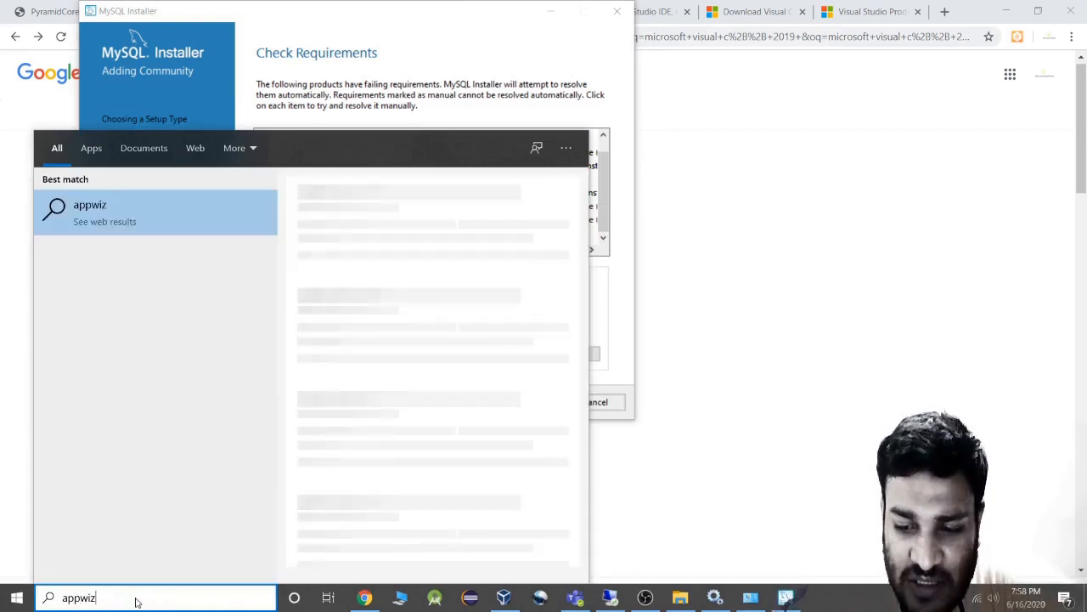
text(.cpl)
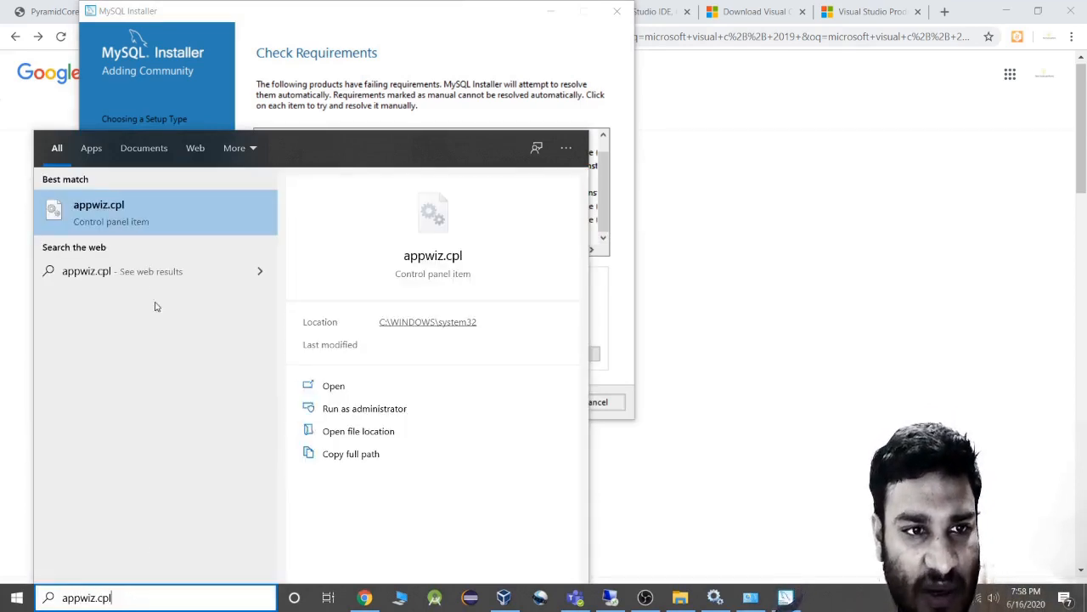
click(119, 223)
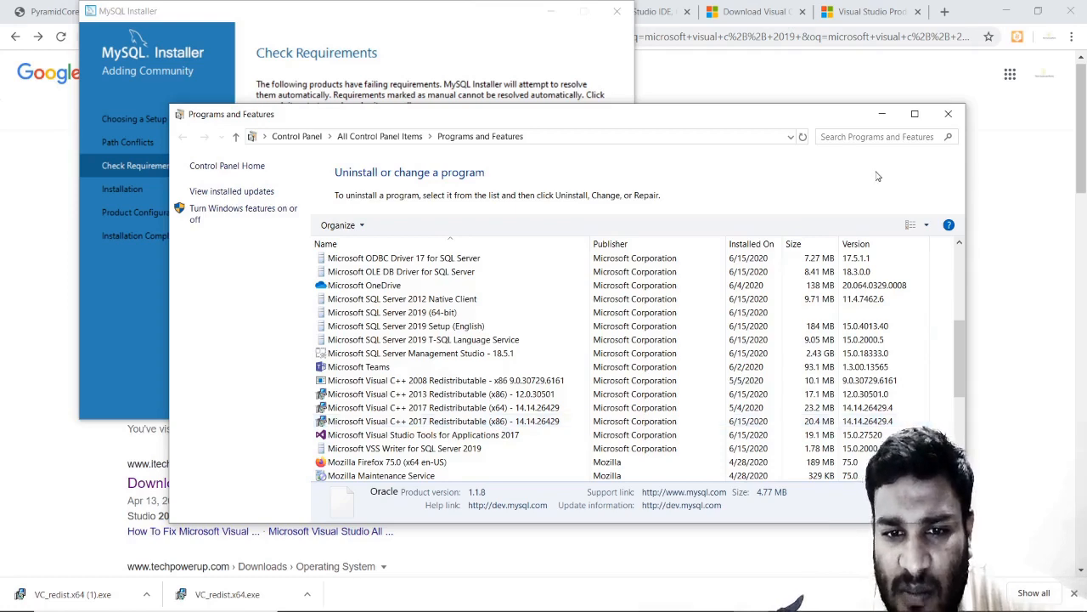
click(882, 113)
Minimize the installer and look over the TechSpot Visual C++ redistributable page in Chrome.
click(558, 14)
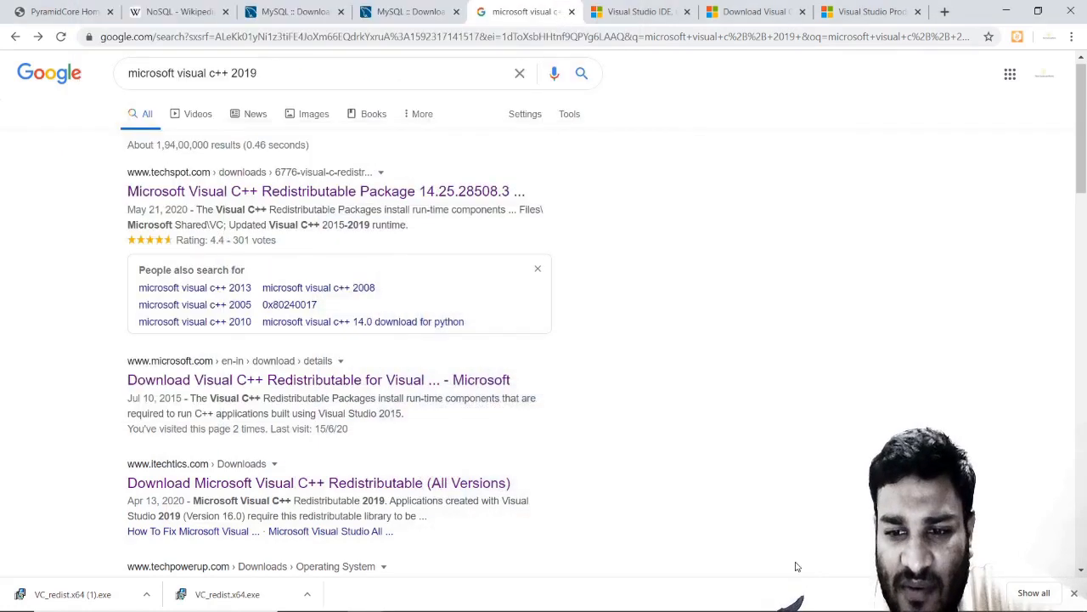
click(774, 604)
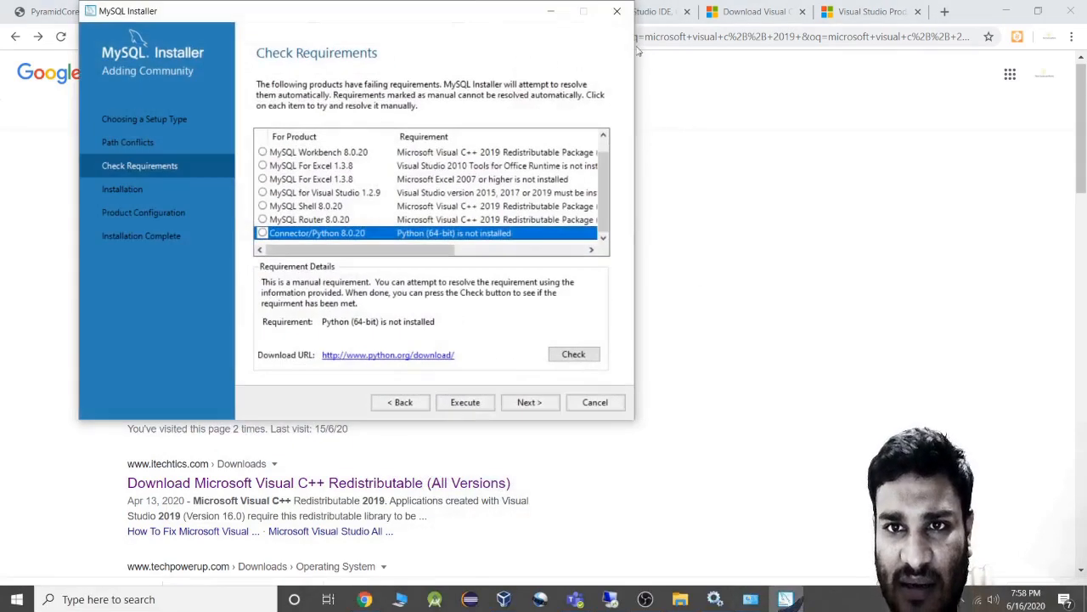
click(619, 17)
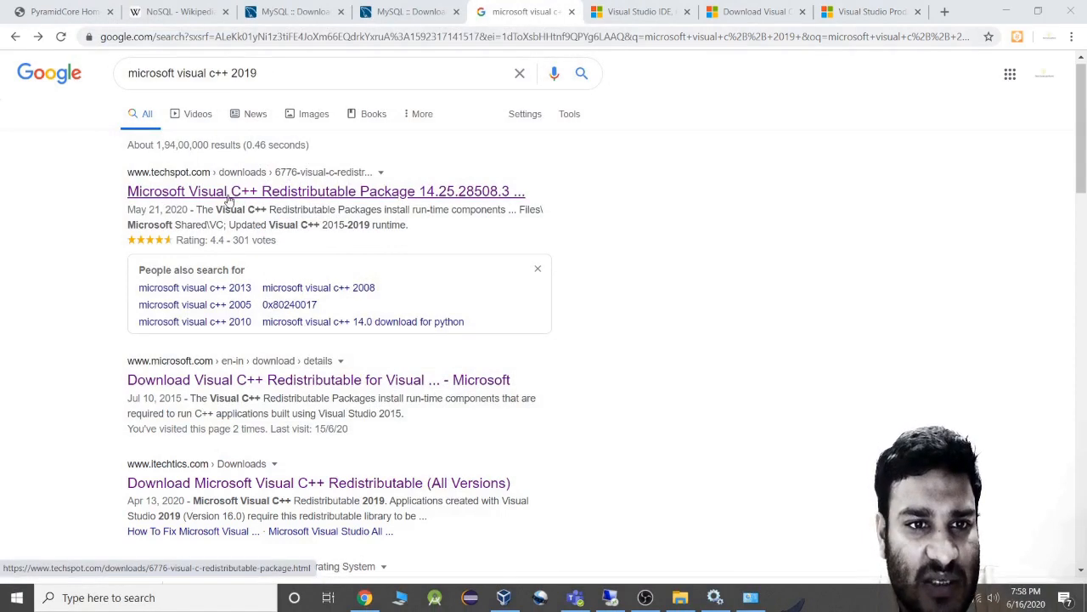
click(285, 198)
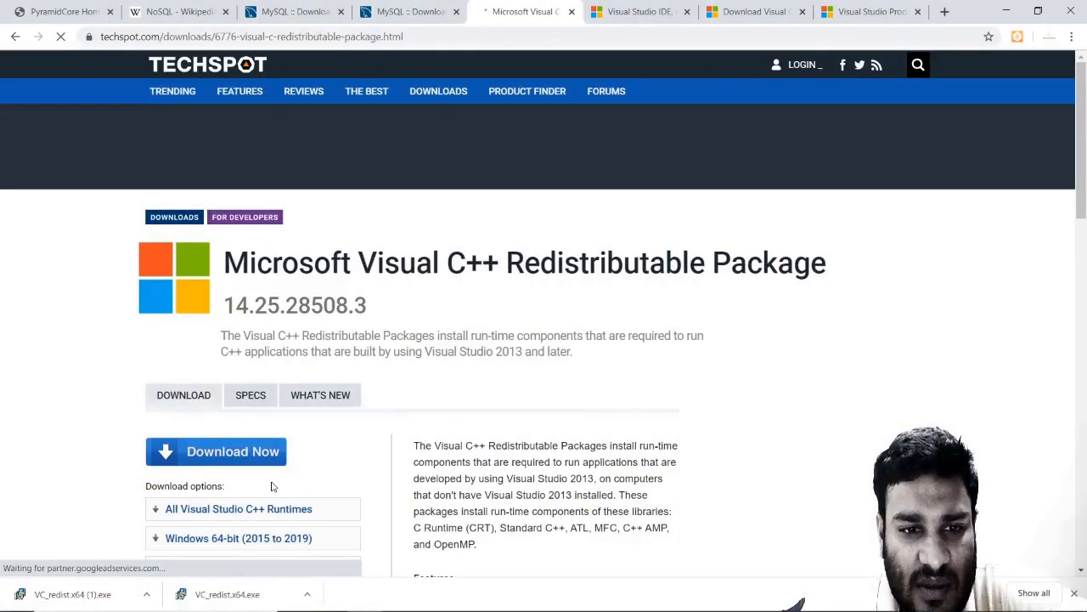
drag(1084, 102, 1084, 159)
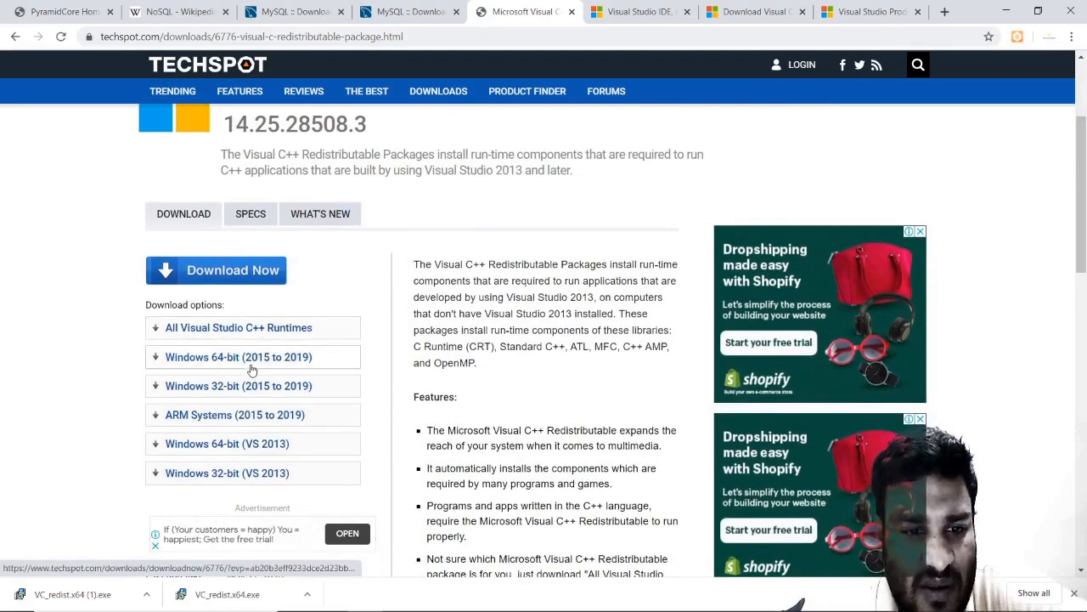
click(16, 38)
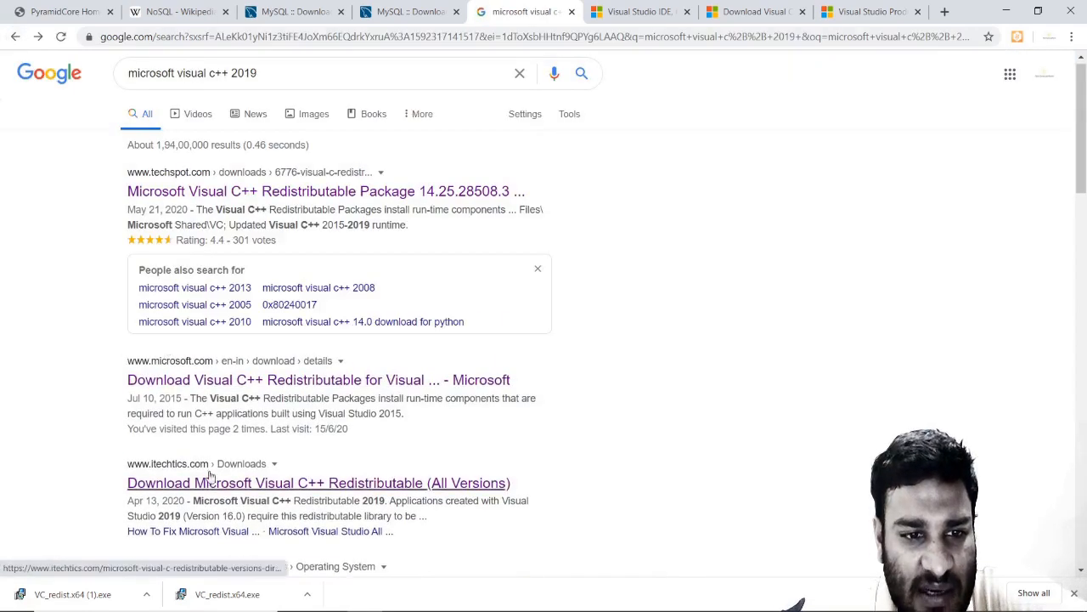
Download the 2019 x64 Visual C++ redistributable from iTechtics and show VC_redist.x64.exe in its folder.
click(209, 479)
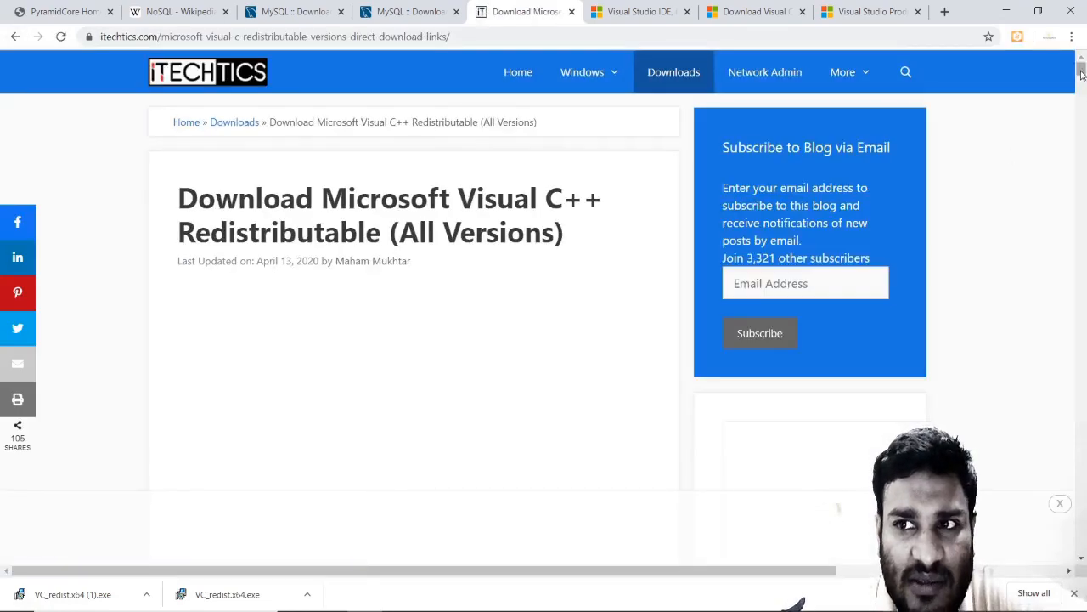
drag(1081, 75, 1081, 93)
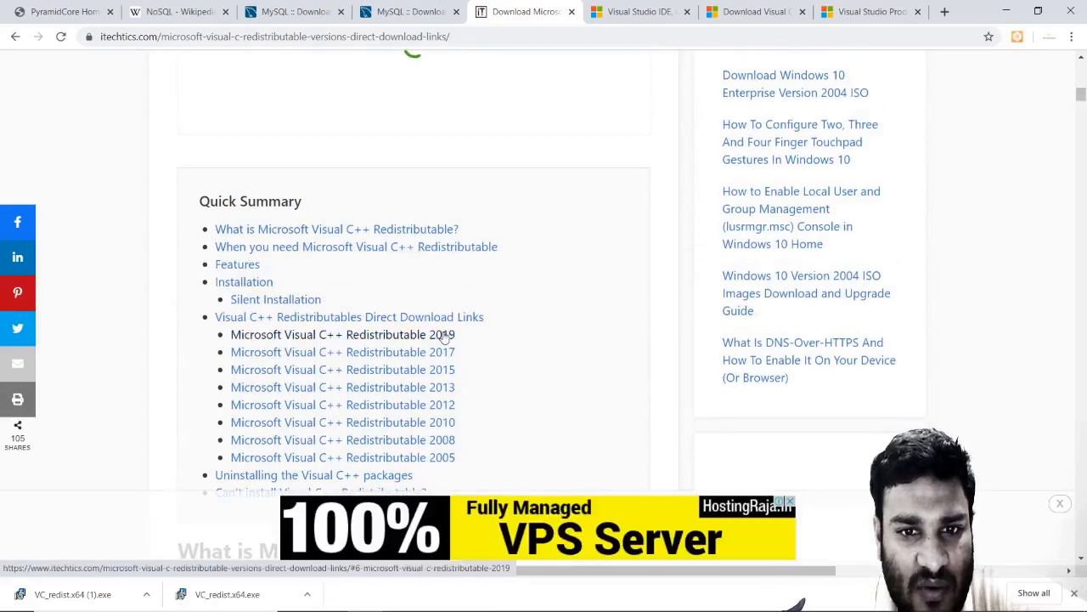
click(443, 336)
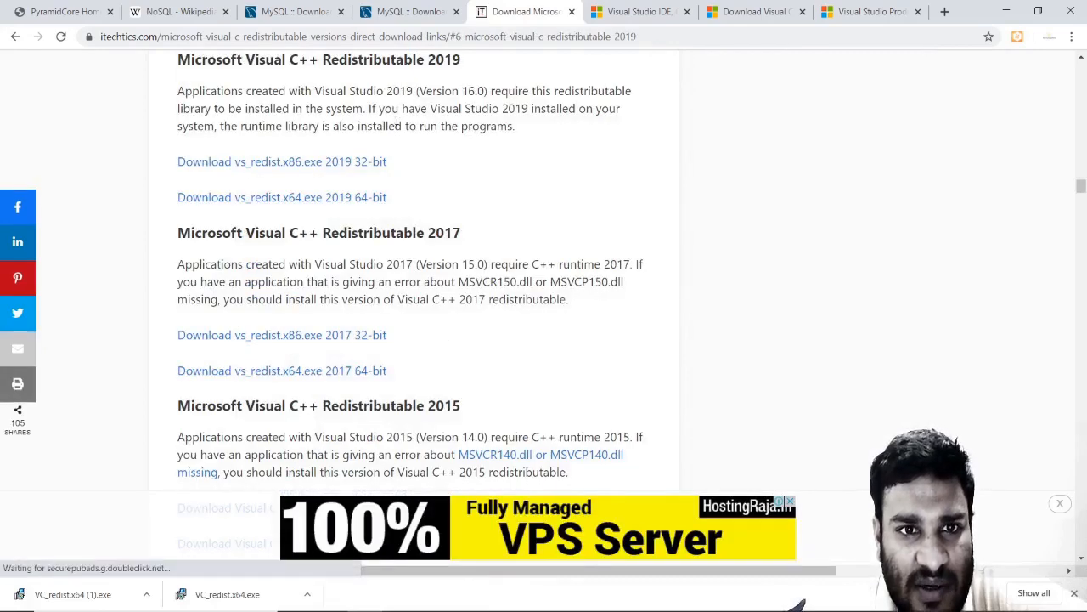
click(321, 196)
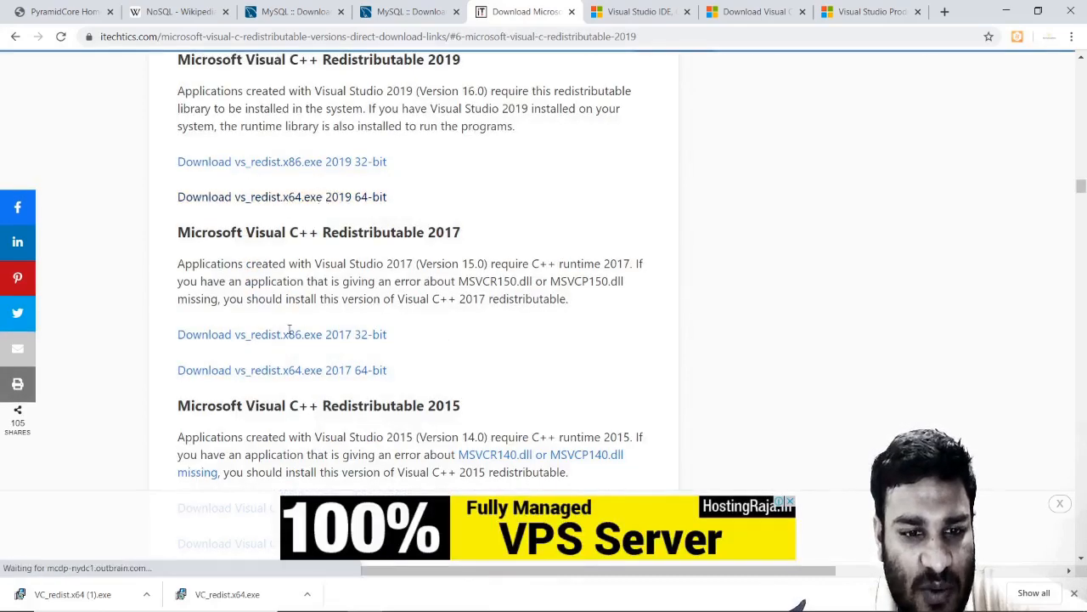
right_click(263, 596)
click(296, 563)
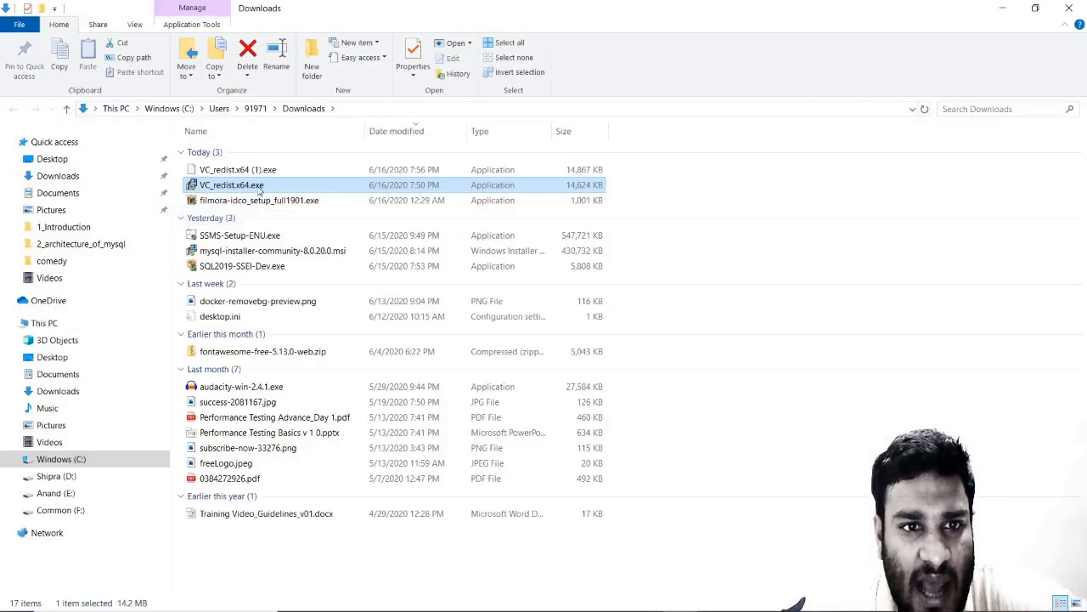
Run VC_redist.x64.exe, accept the licence and install Visual C++ 2015-2019 Redistributable (x64).
double_click(259, 186)
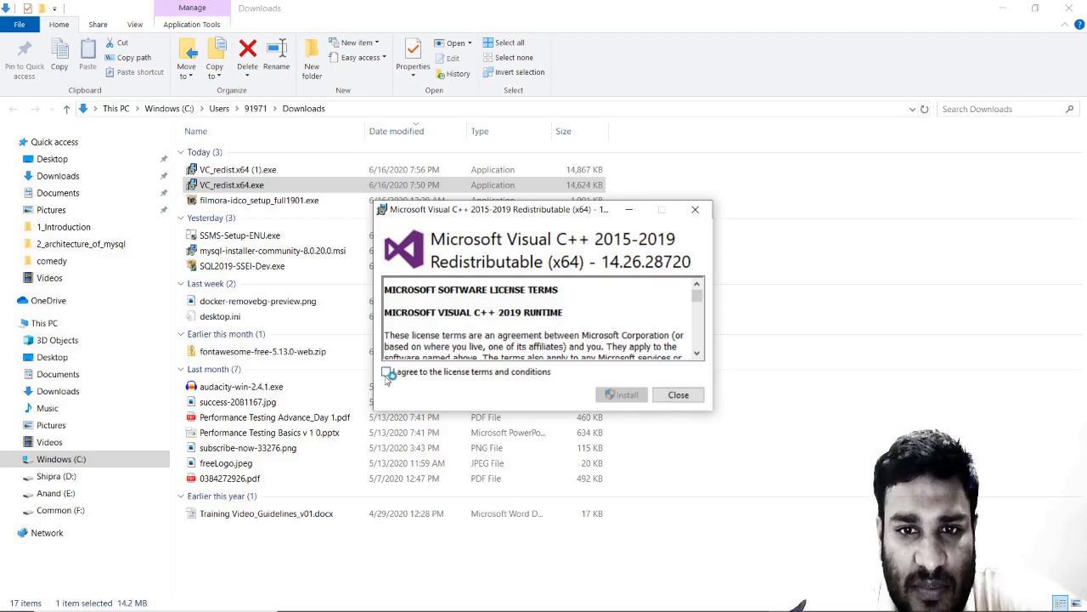
click(387, 373)
click(615, 390)
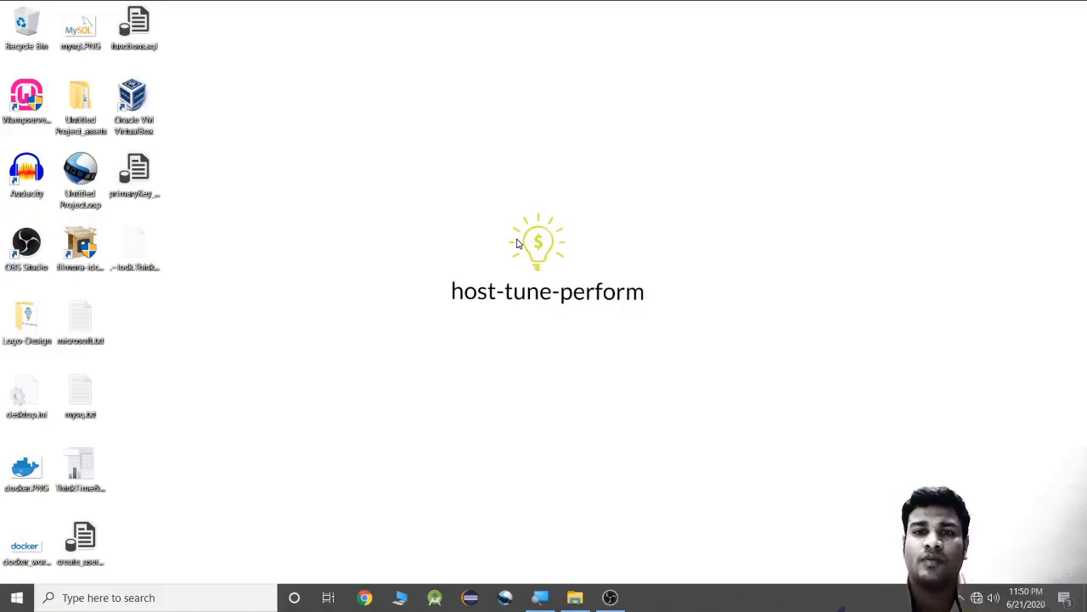
Relaunch MySQL Installer - Community by searching 'mysql' in Windows search.
click(575, 598)
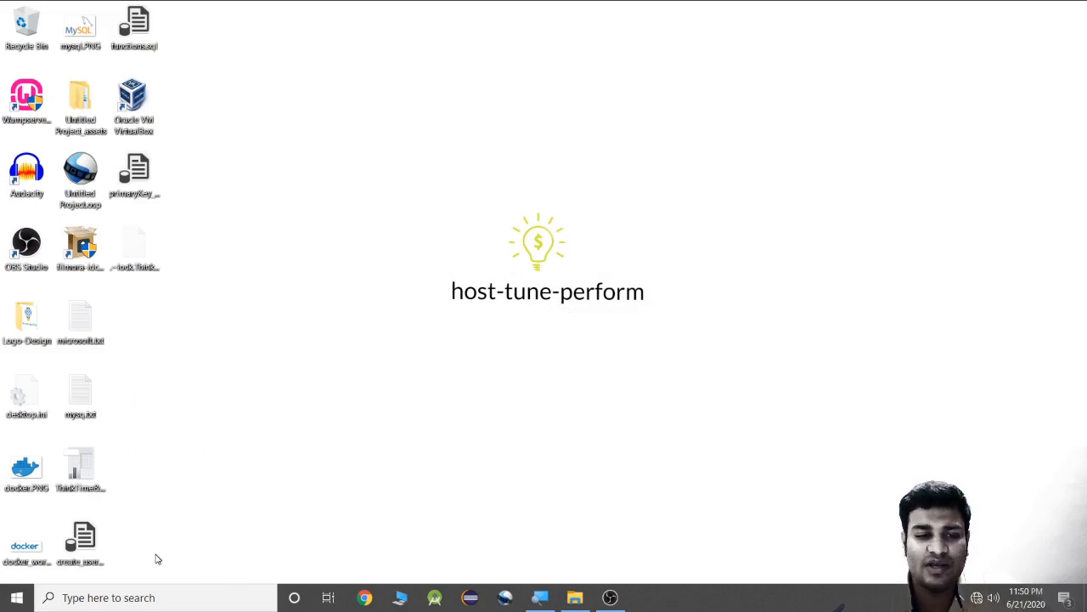
click(123, 598)
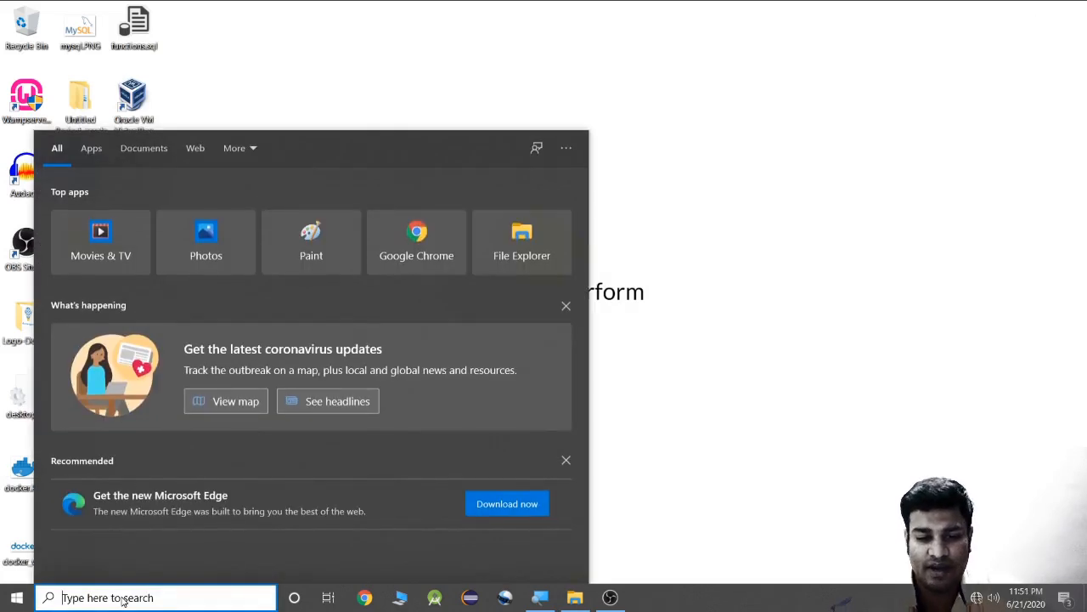
text(mysql)
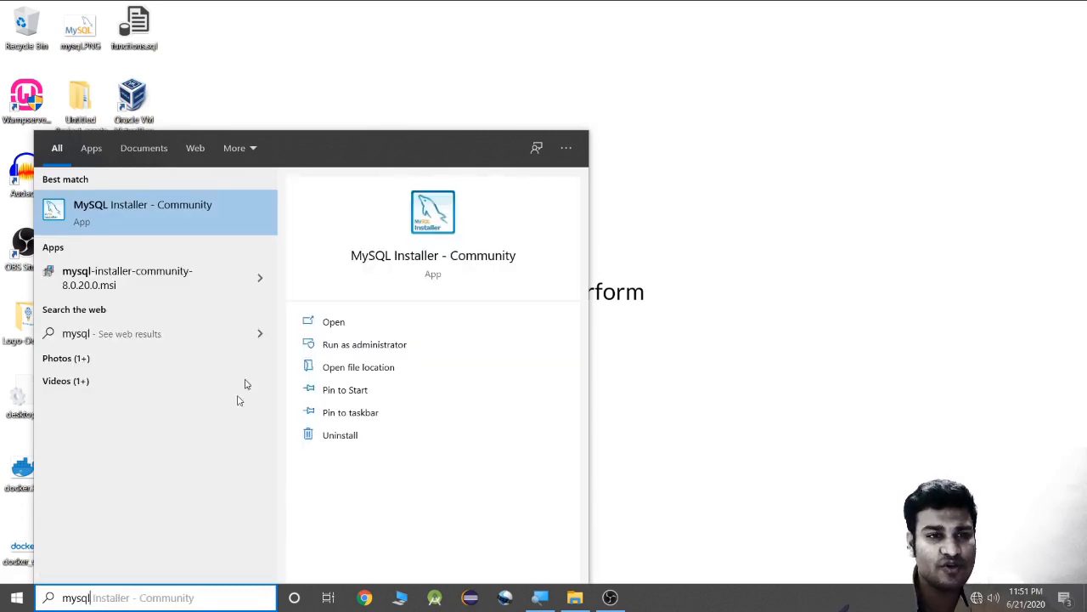
click(140, 220)
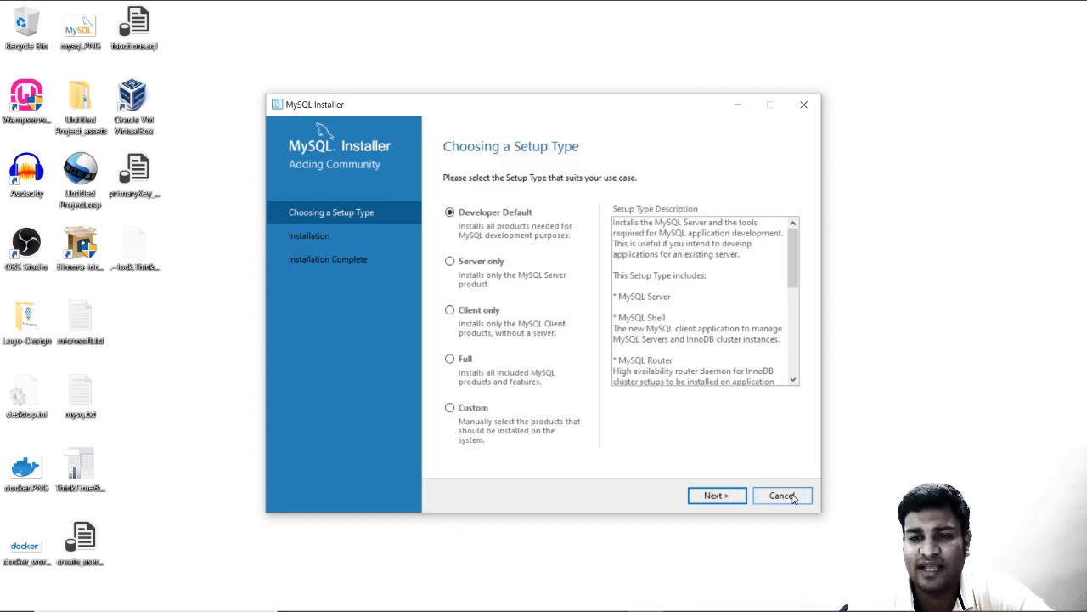
click(574, 597)
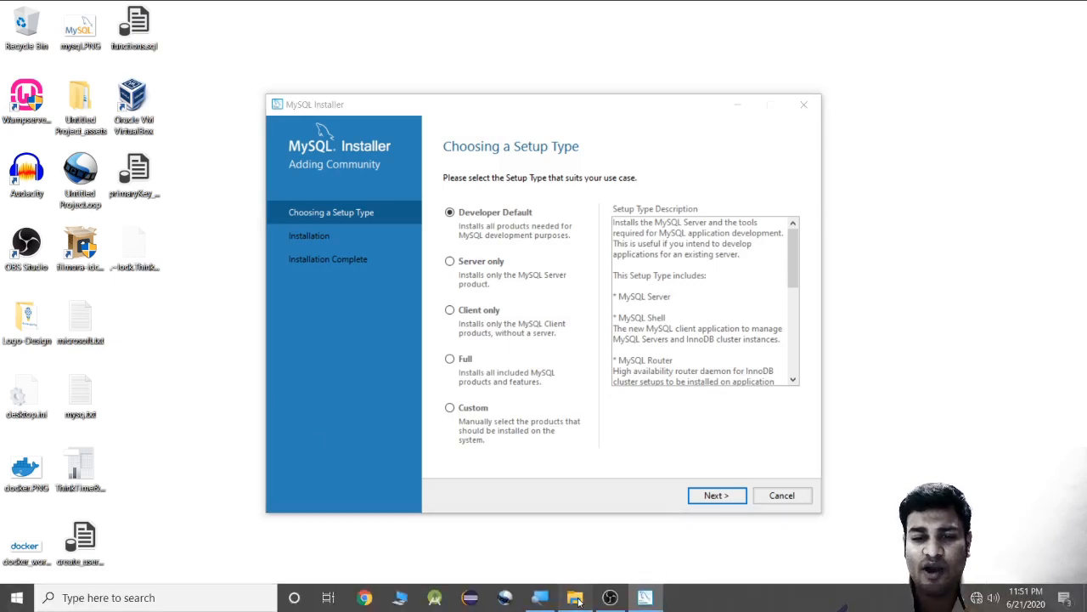
click(56, 176)
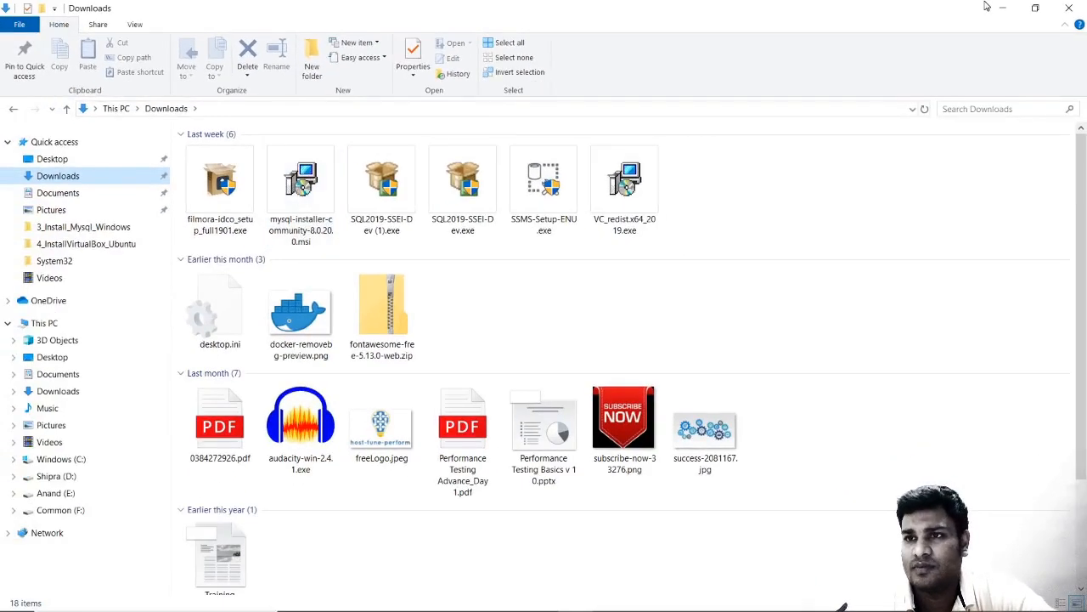
click(1003, 7)
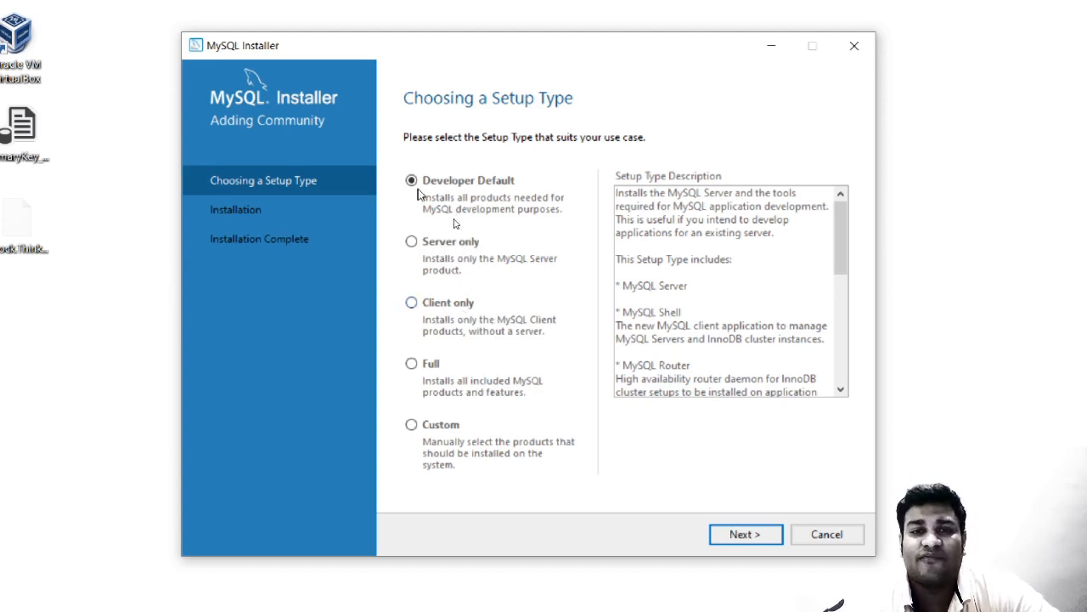
Proceed with Developer Default, accepting the Workbench path conflict and unmet requirements warnings.
click(742, 537)
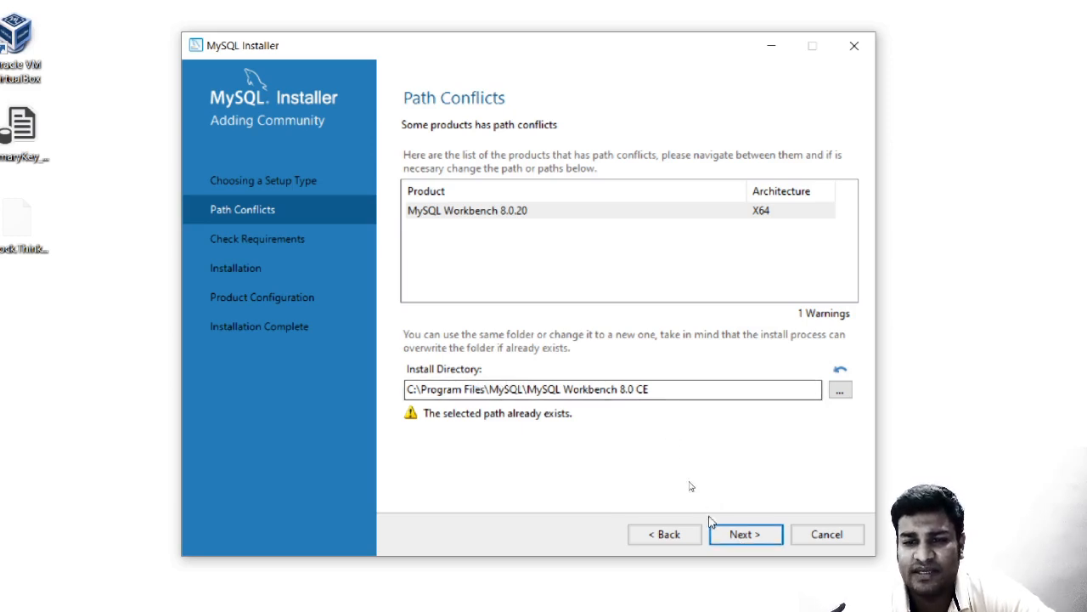
click(740, 534)
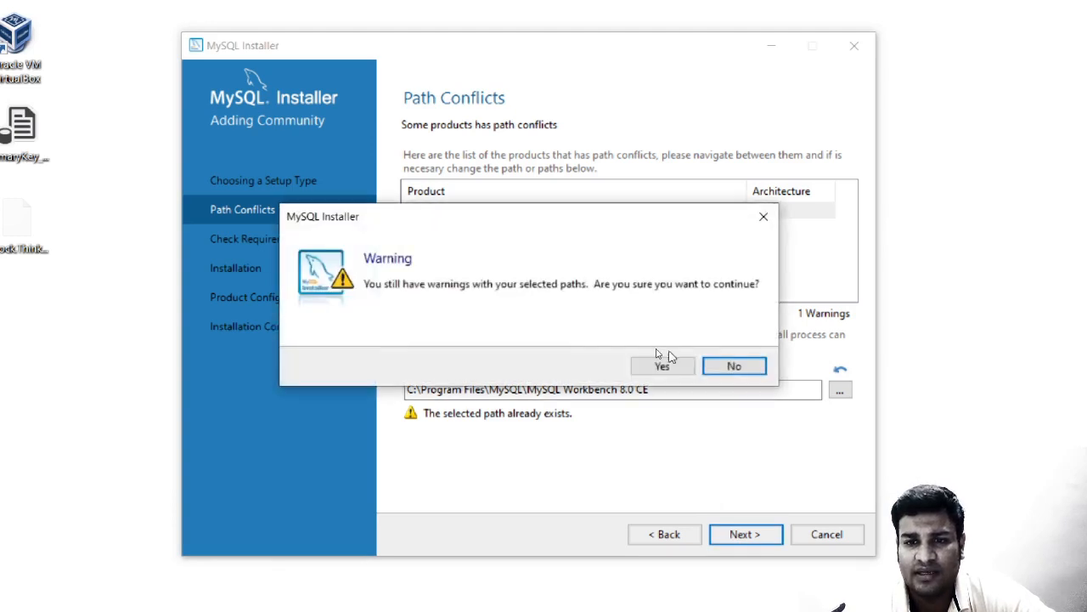
click(662, 365)
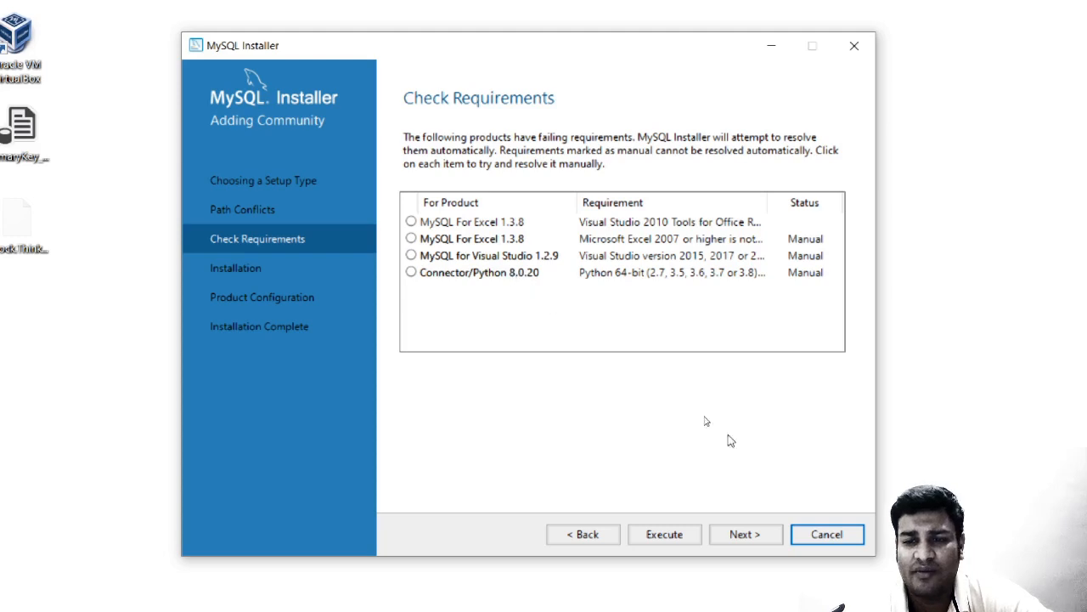
click(742, 534)
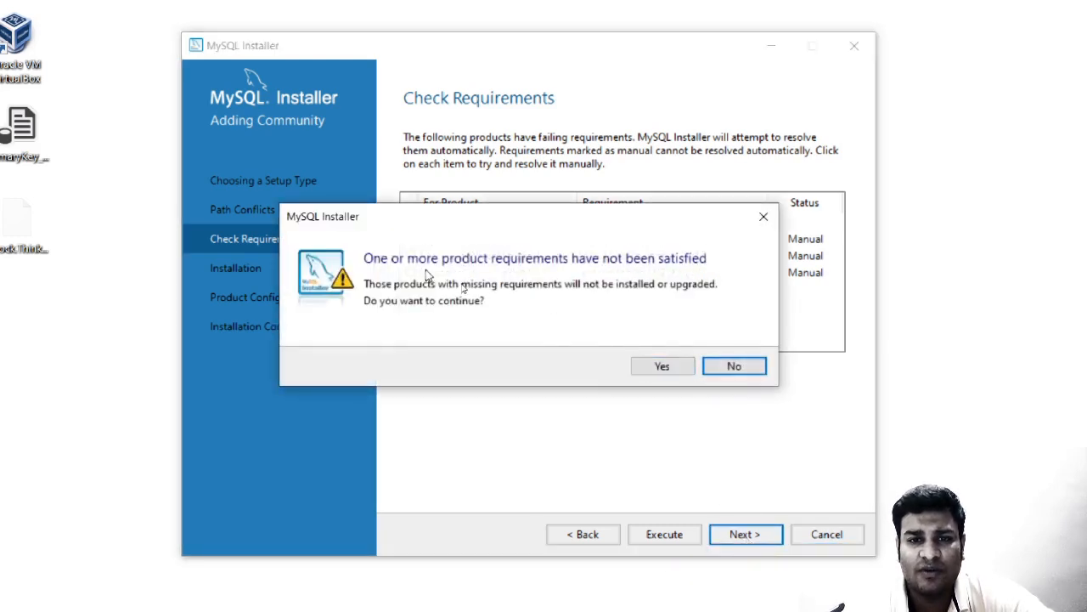
click(662, 365)
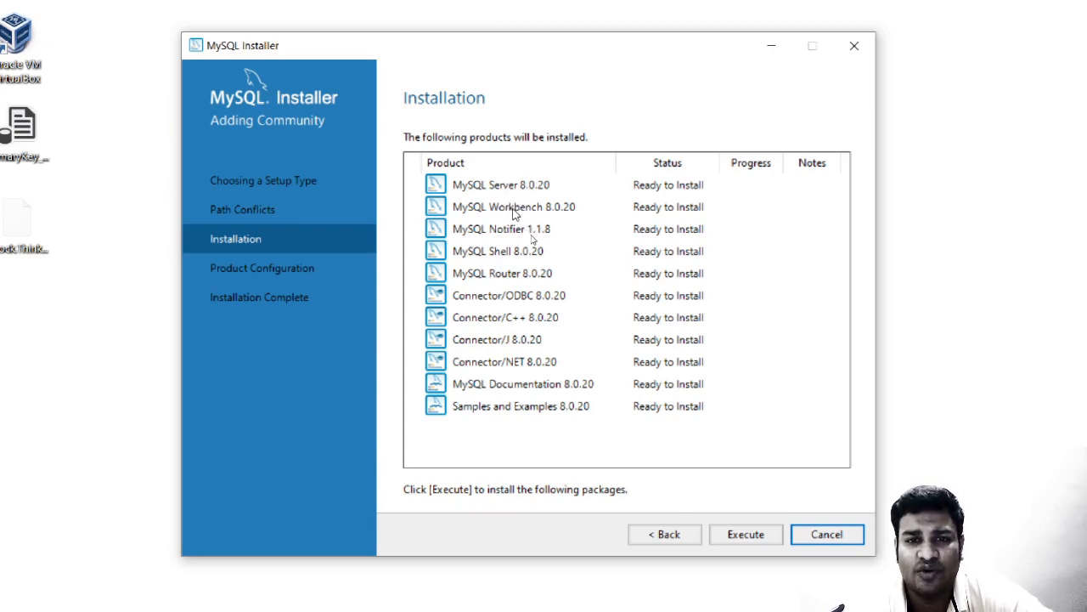
Review the Connector/ODBC, C++, J and NET 8.0.20 entries, then execute installation of all eleven products.
click(498, 303)
click(503, 368)
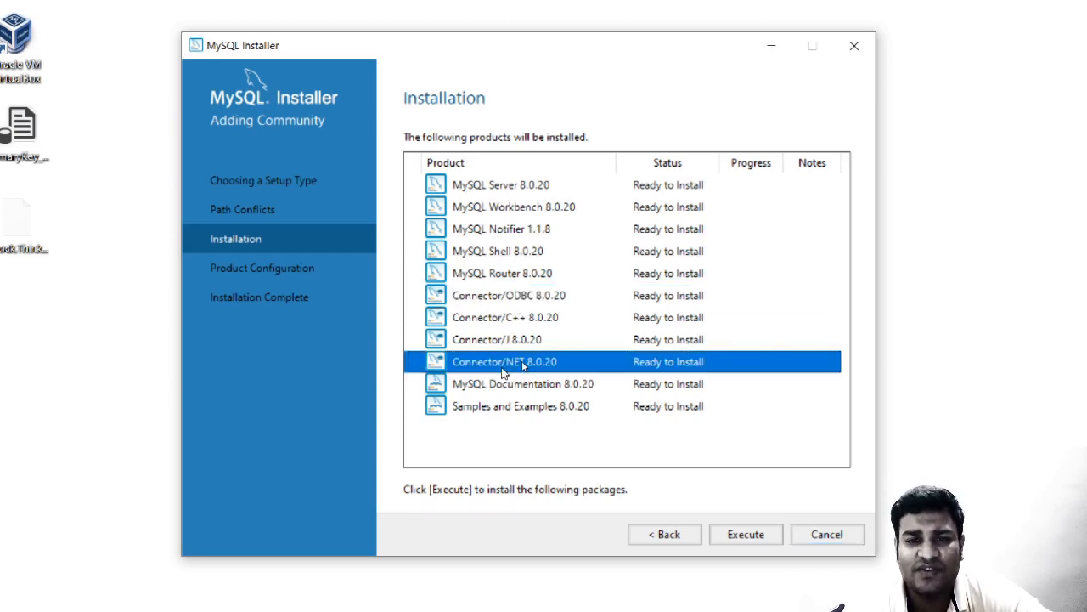
click(537, 296)
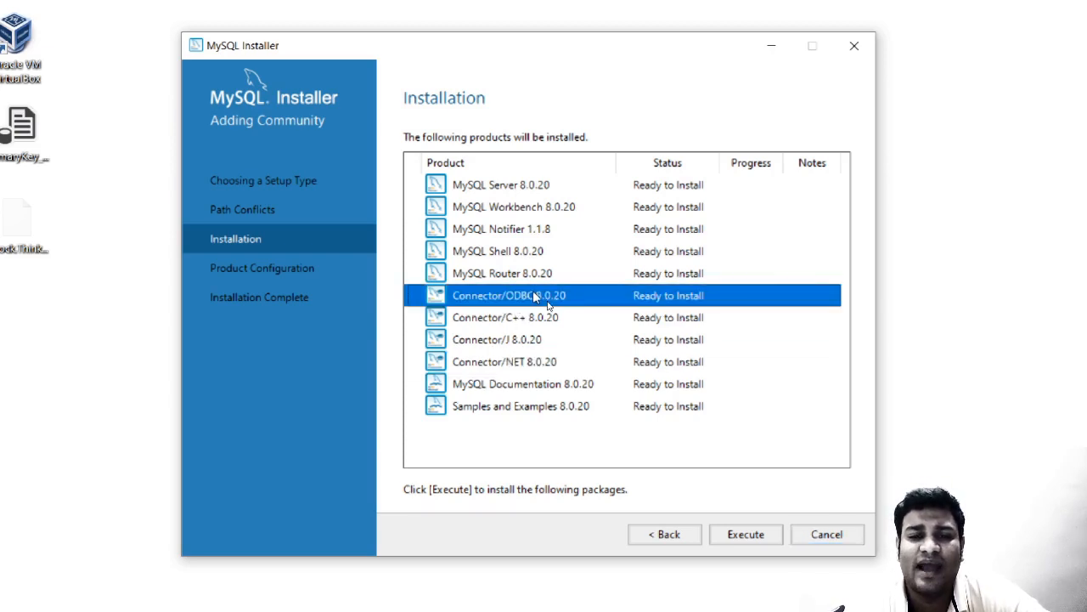
click(528, 364)
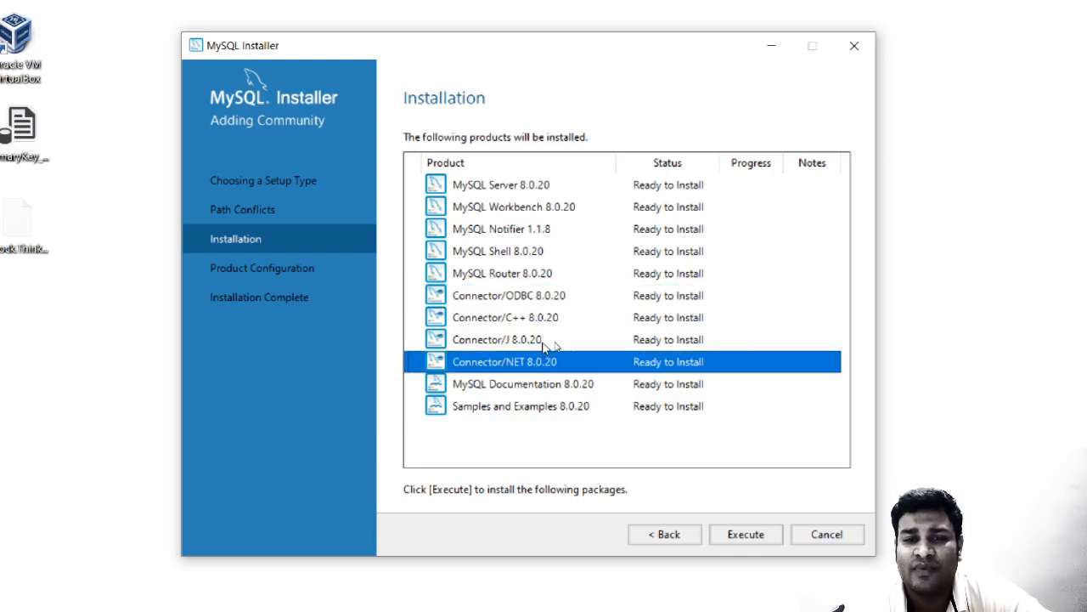
click(545, 342)
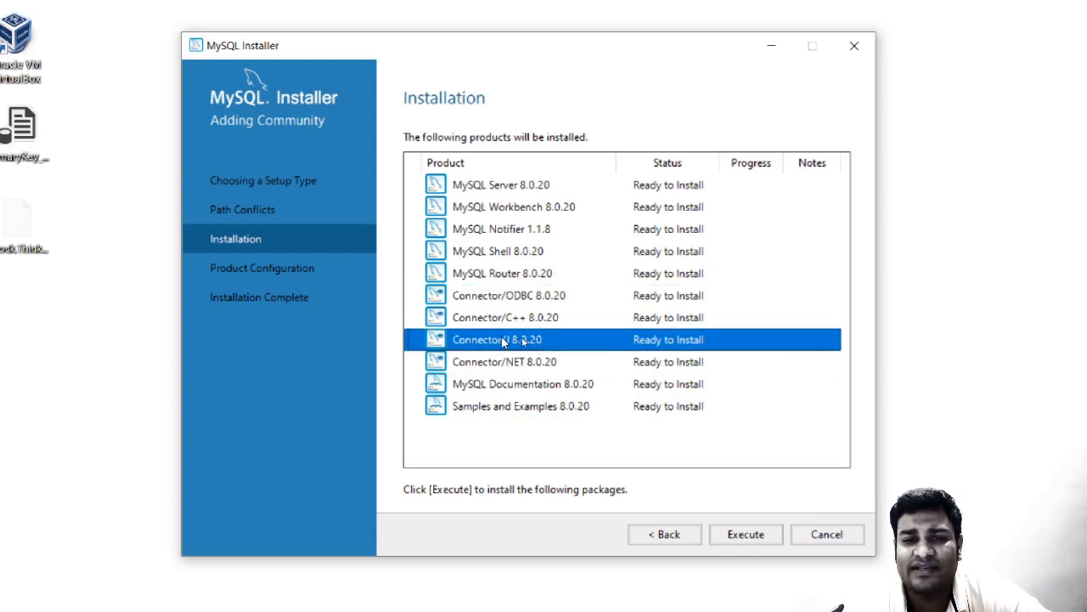
click(509, 318)
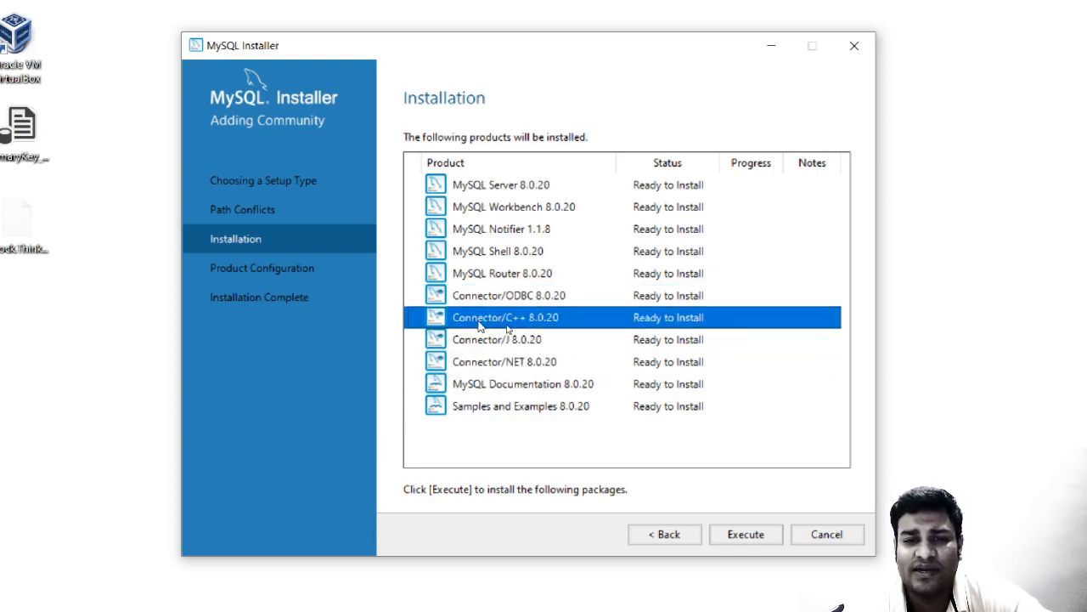
click(515, 363)
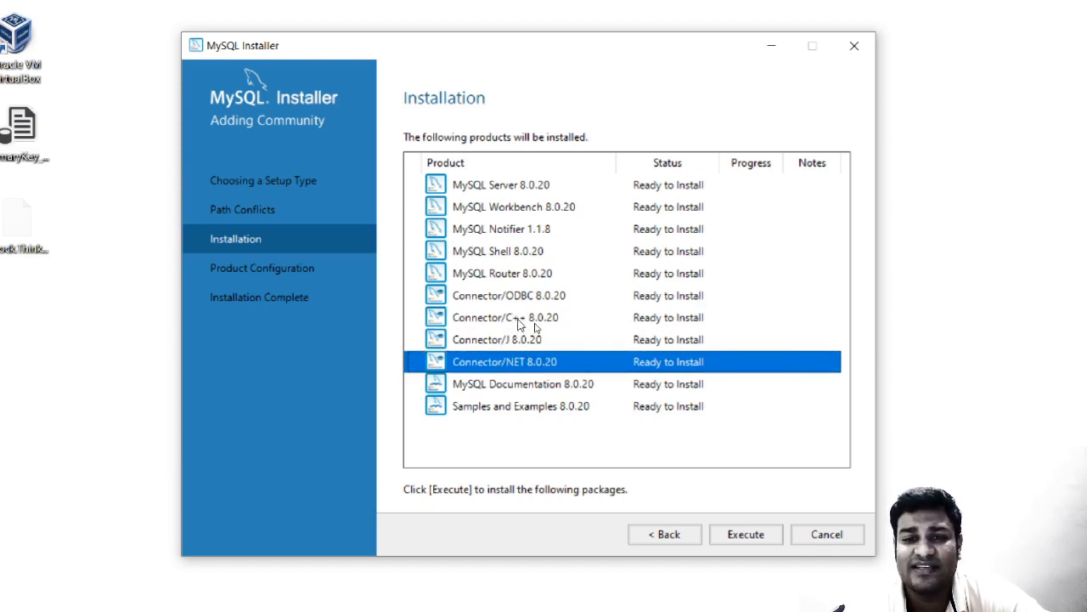
click(518, 321)
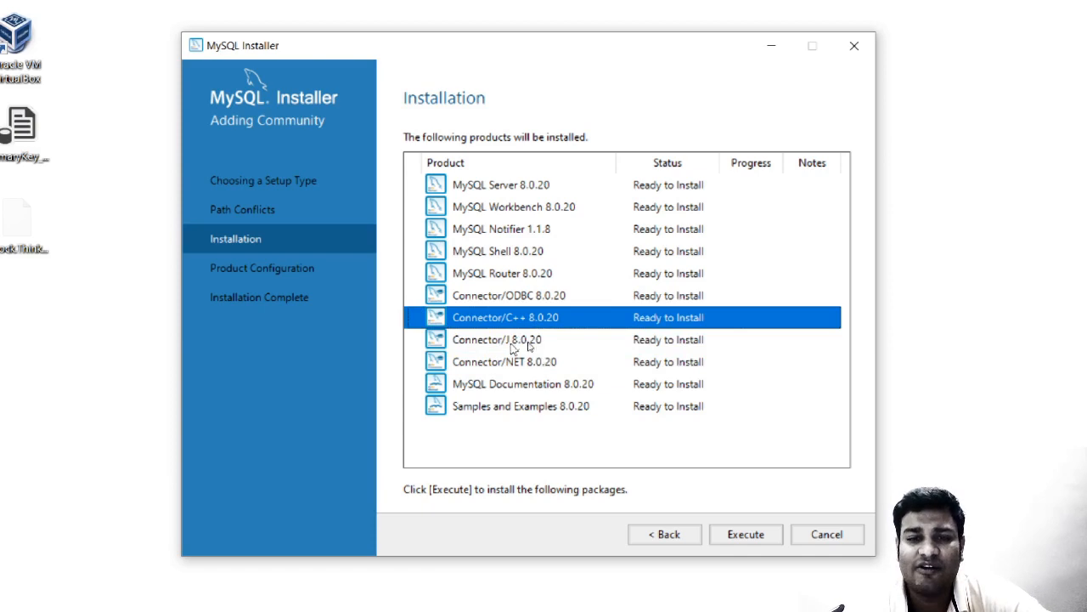
click(744, 536)
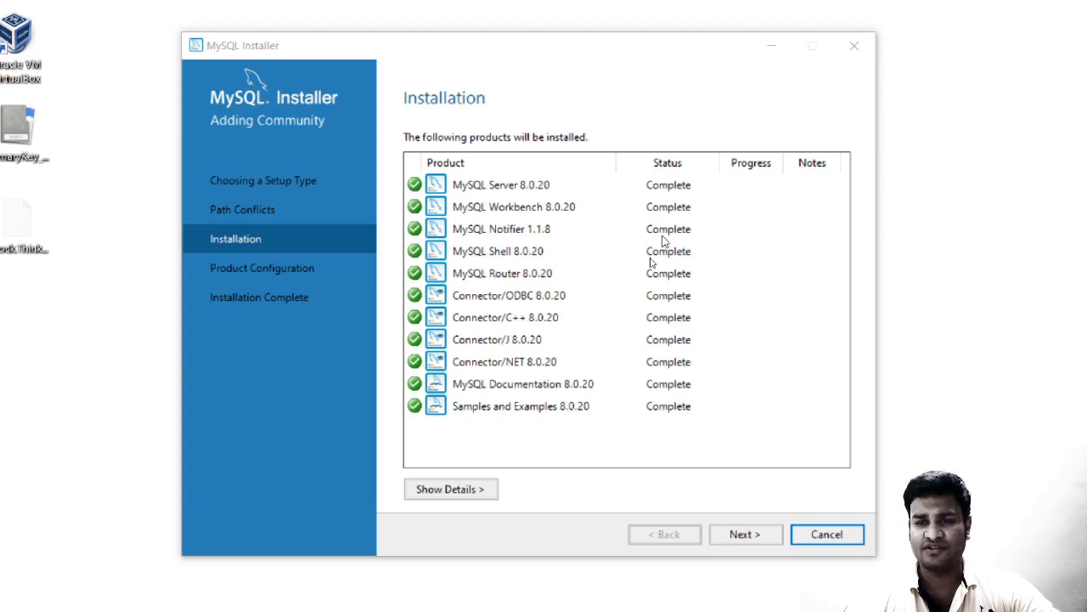
Leave the Installation page and start MySQL Server 8.0.20 configuration in standalone mode.
click(739, 535)
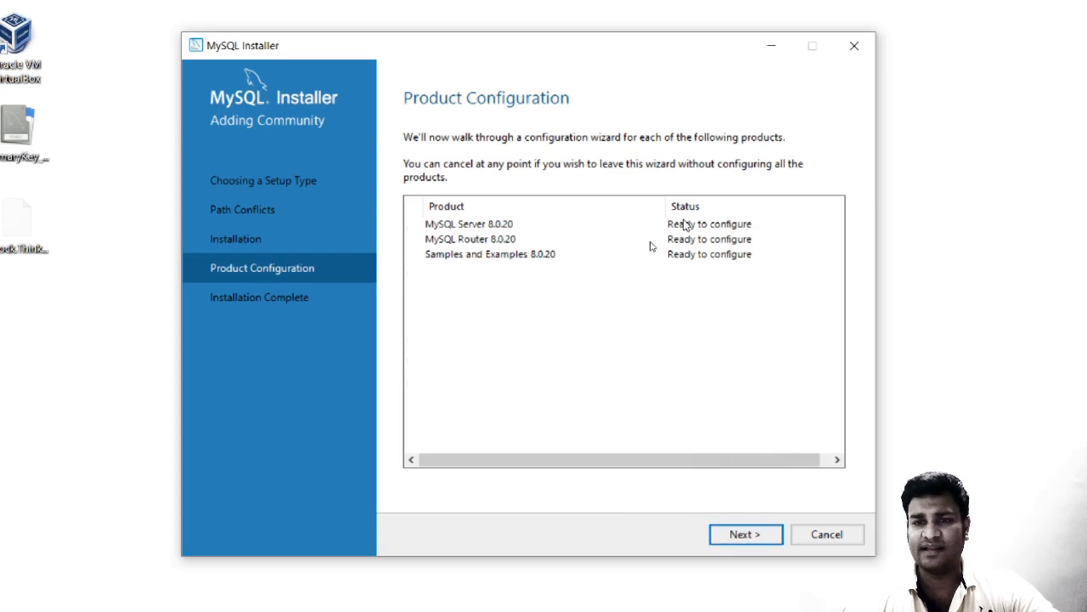
click(773, 534)
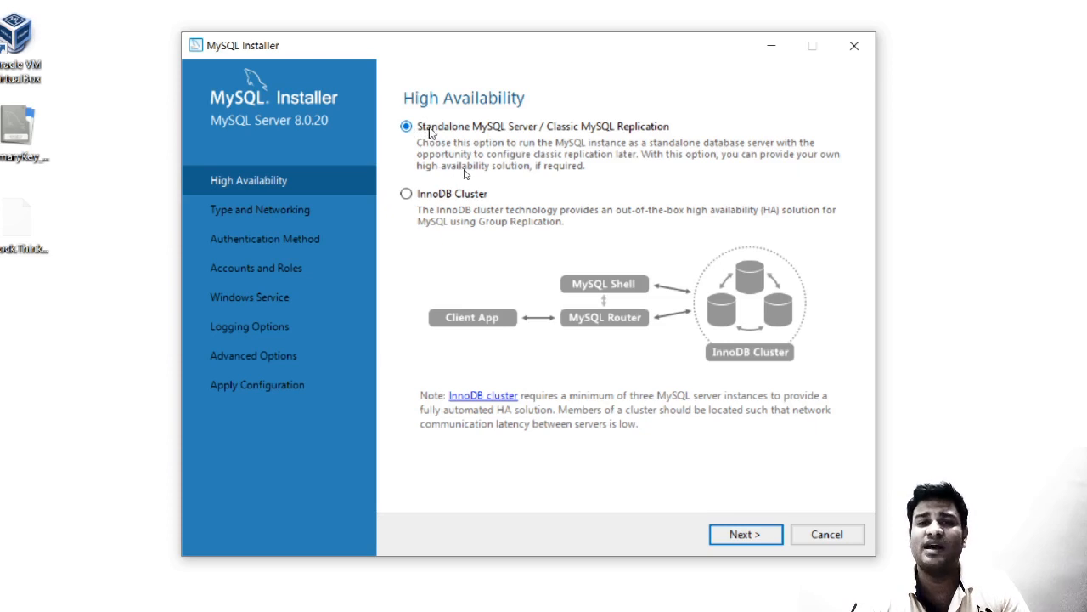
Keep Development Computer on port 3306 and strong password encryption for the server.
click(734, 537)
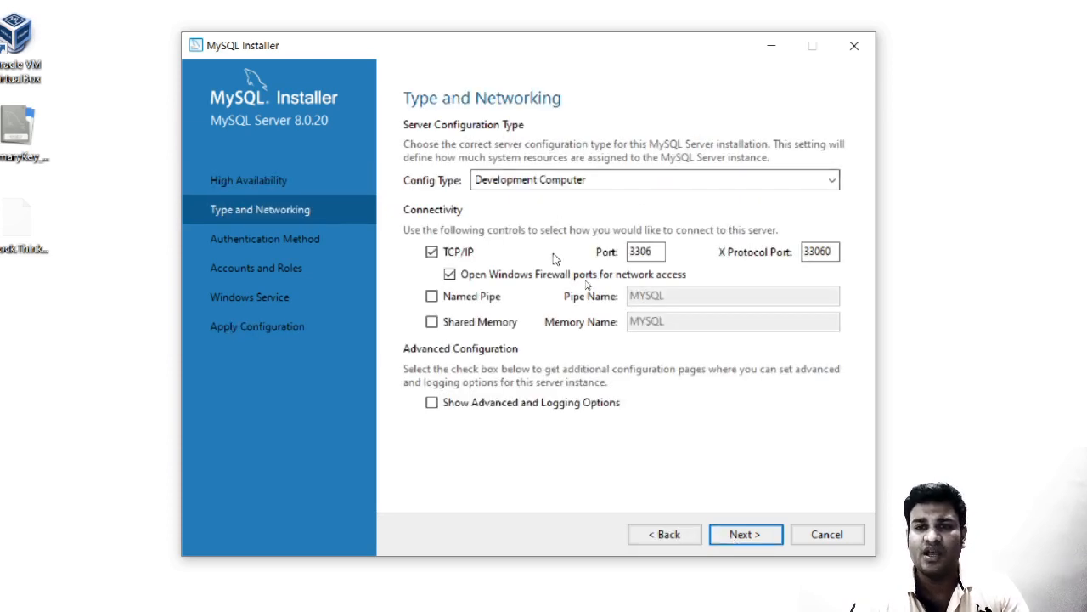
drag(655, 250, 621, 251)
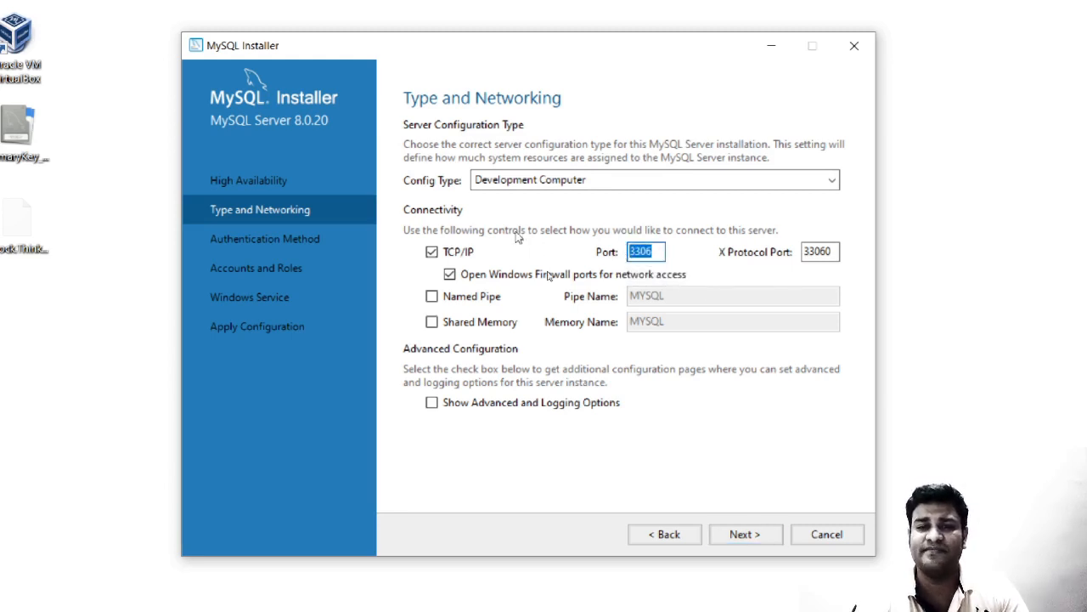
click(530, 179)
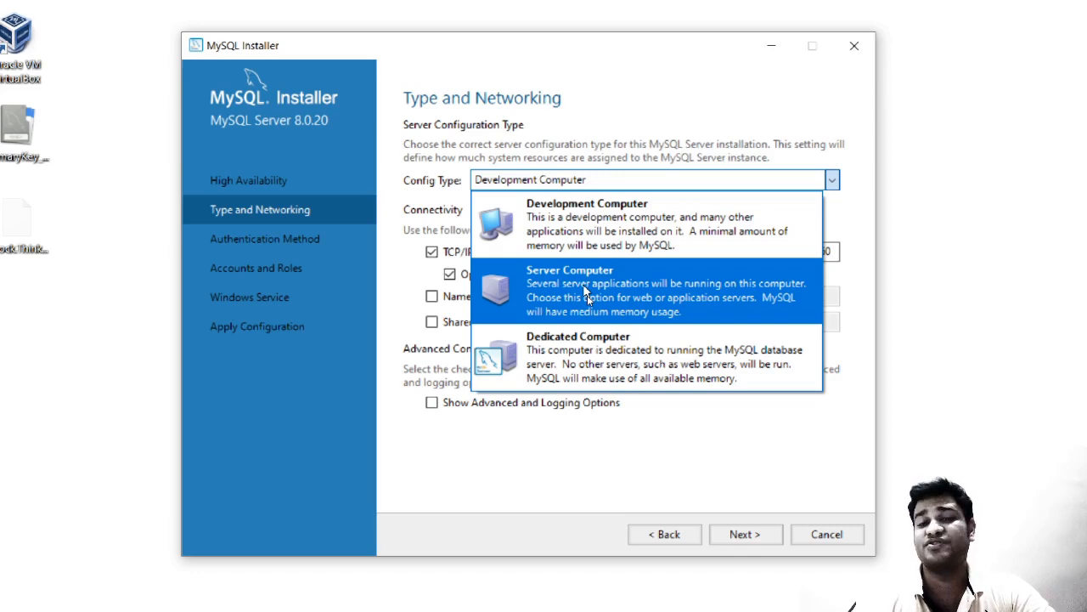
click(666, 55)
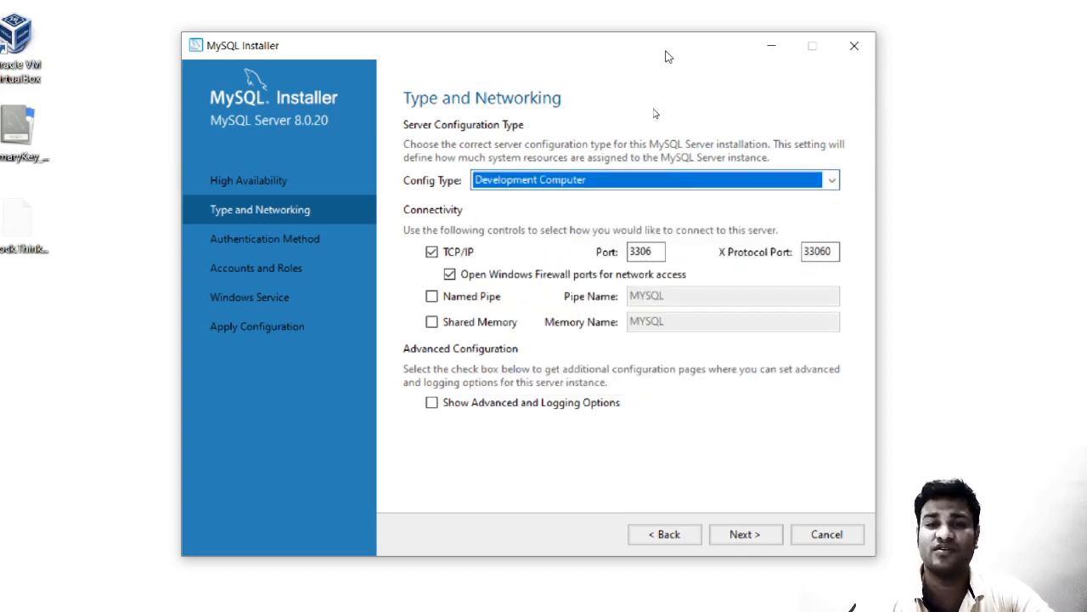
click(740, 535)
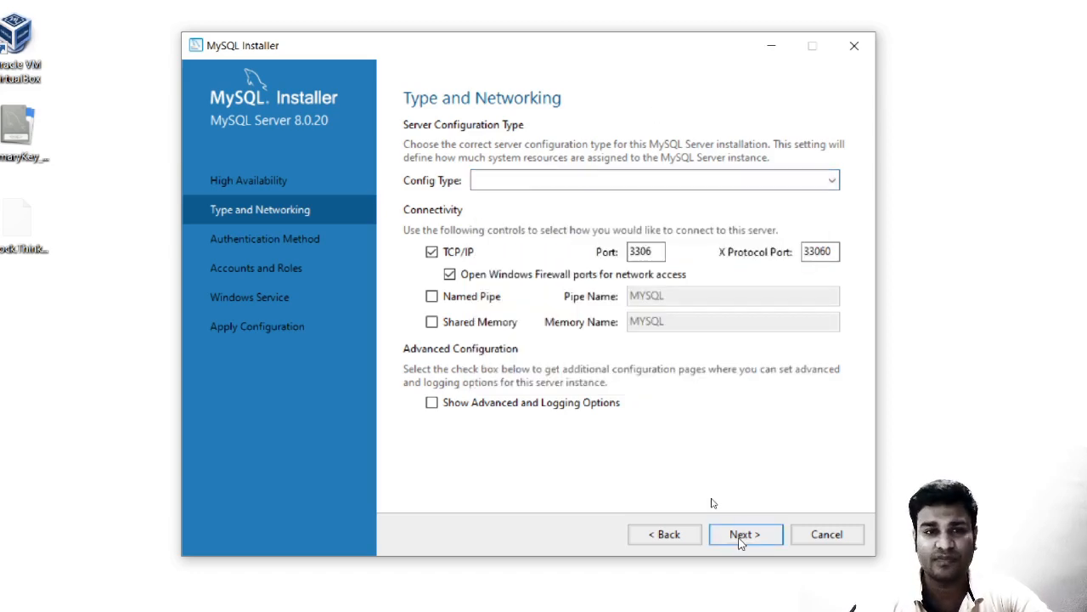
click(740, 542)
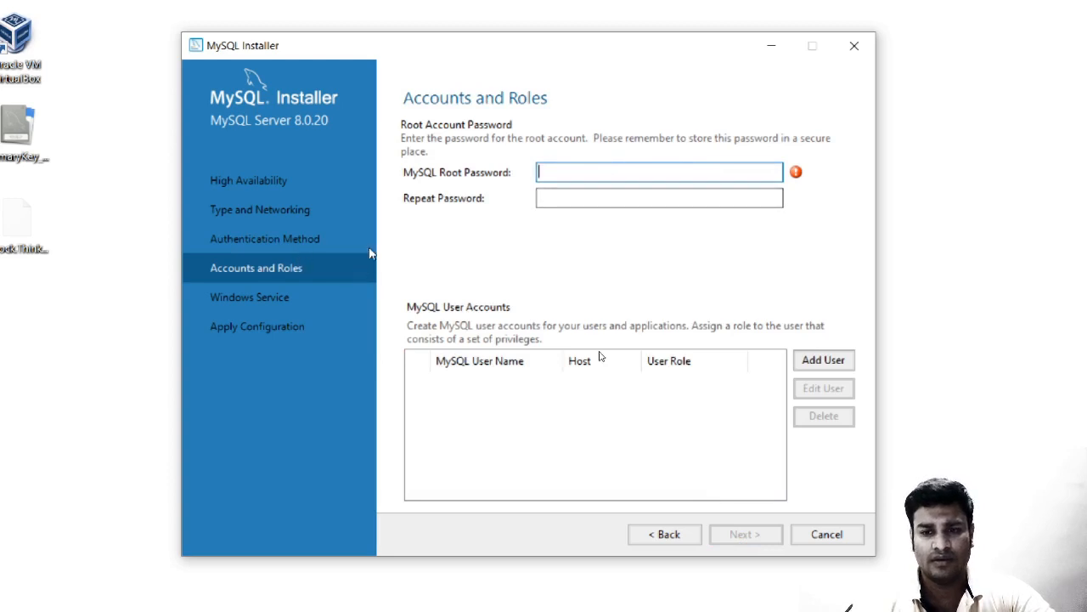
Revisit the earlier steps, then enter and confirm the root password and continue to Windows Service.
click(648, 541)
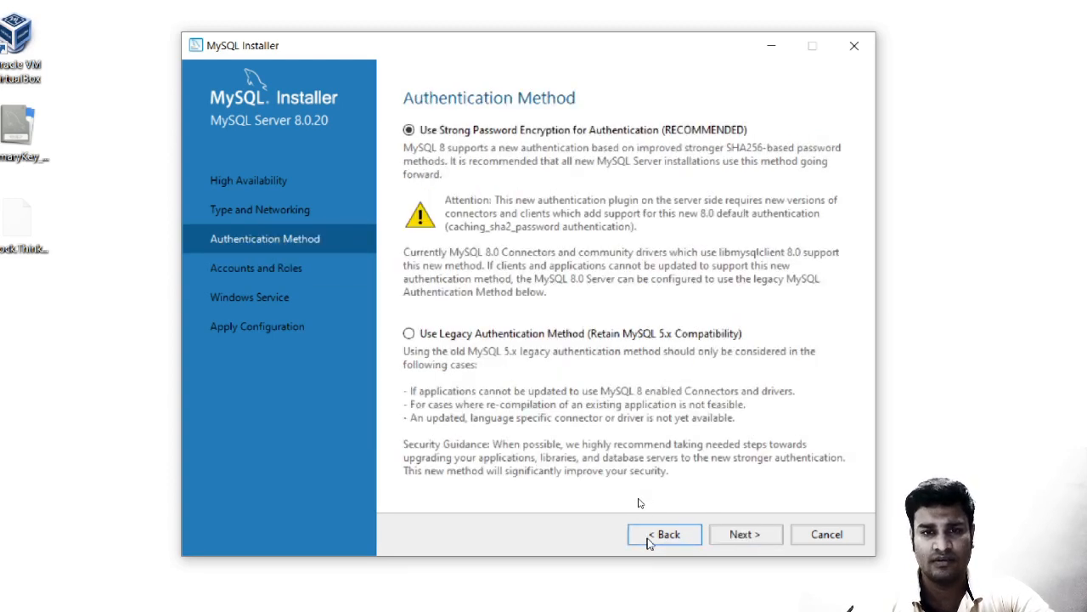
click(648, 540)
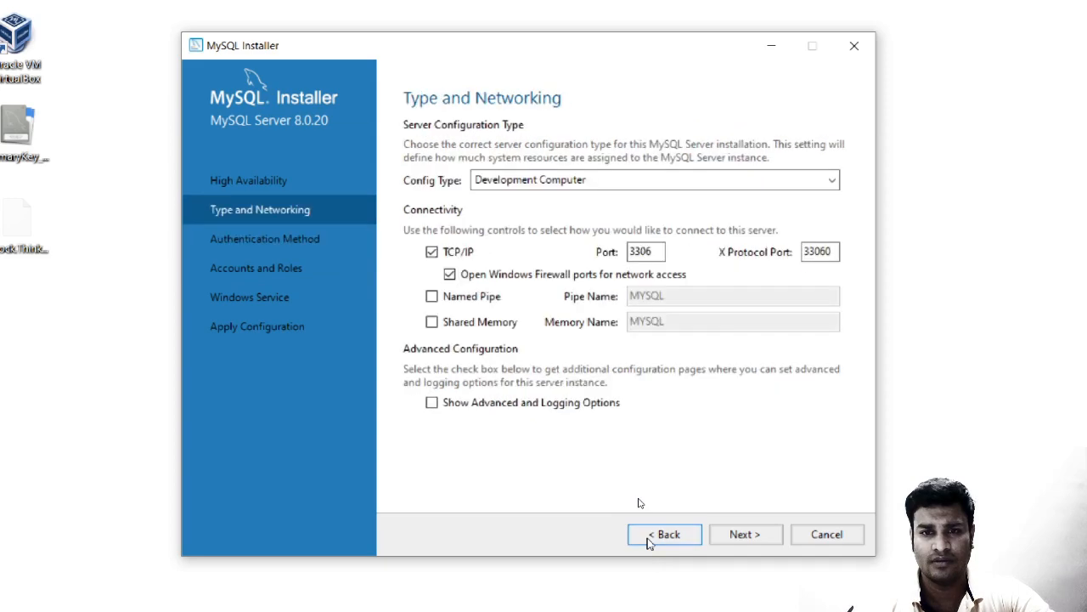
click(739, 534)
click(739, 534)
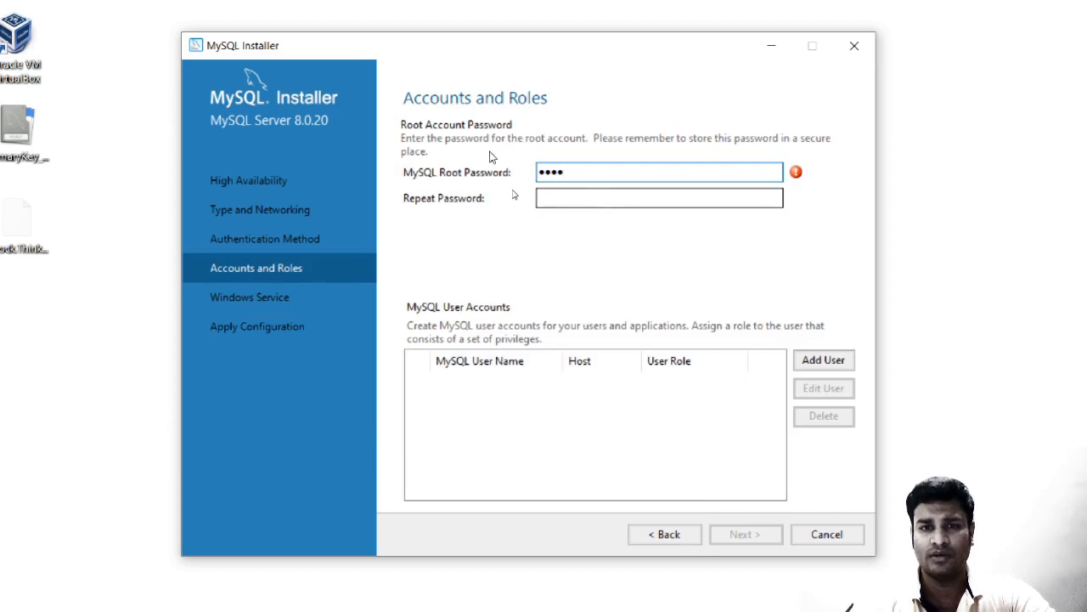
click(563, 199)
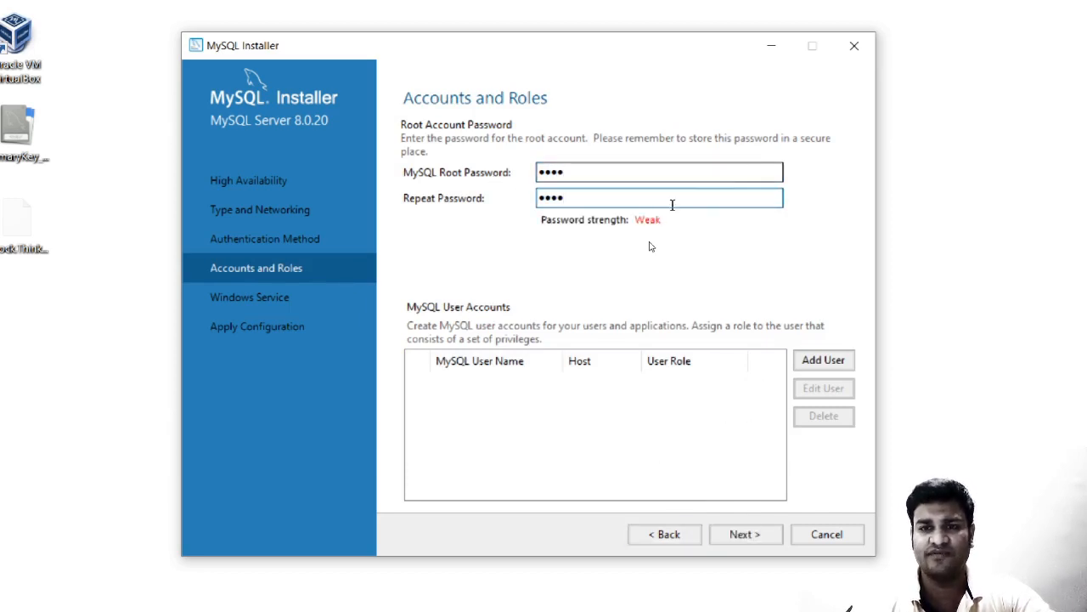
click(753, 534)
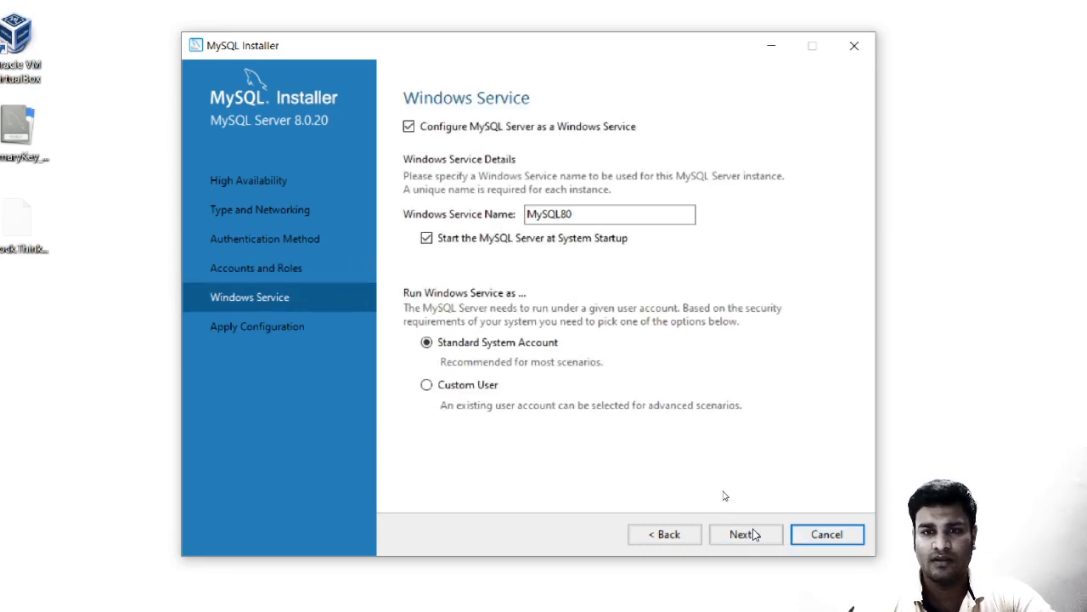
Keep service name MySQL80, starting at system startup under the Standard System Account.
click(587, 217)
drag(587, 218, 521, 214)
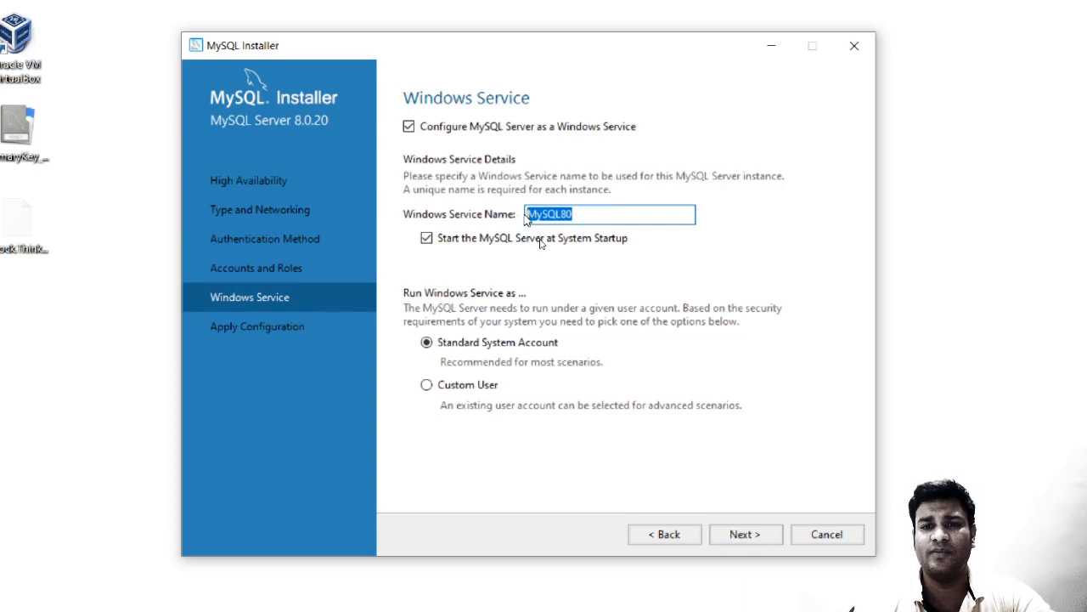
click(588, 214)
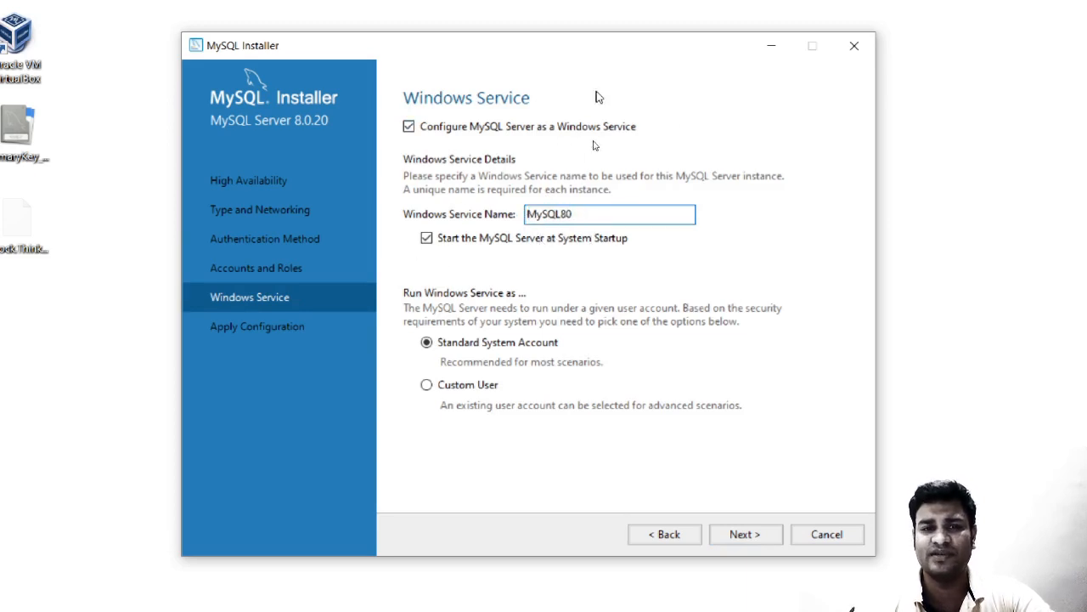
click(735, 537)
Execute all seven configuration steps for MySQL Server 8.0.20, then finish once the service runs.
click(735, 537)
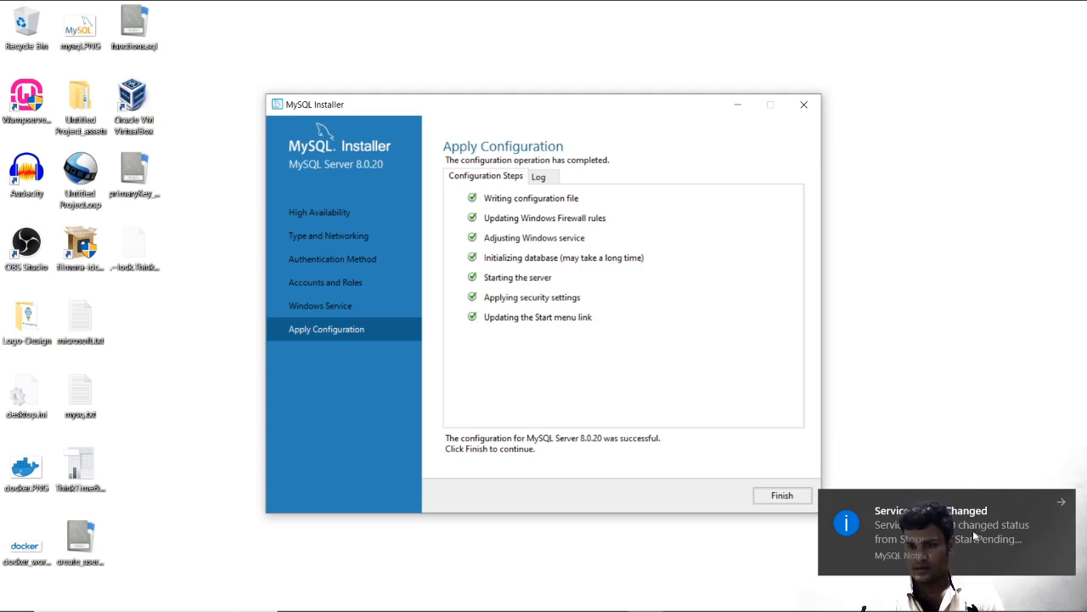
click(1060, 504)
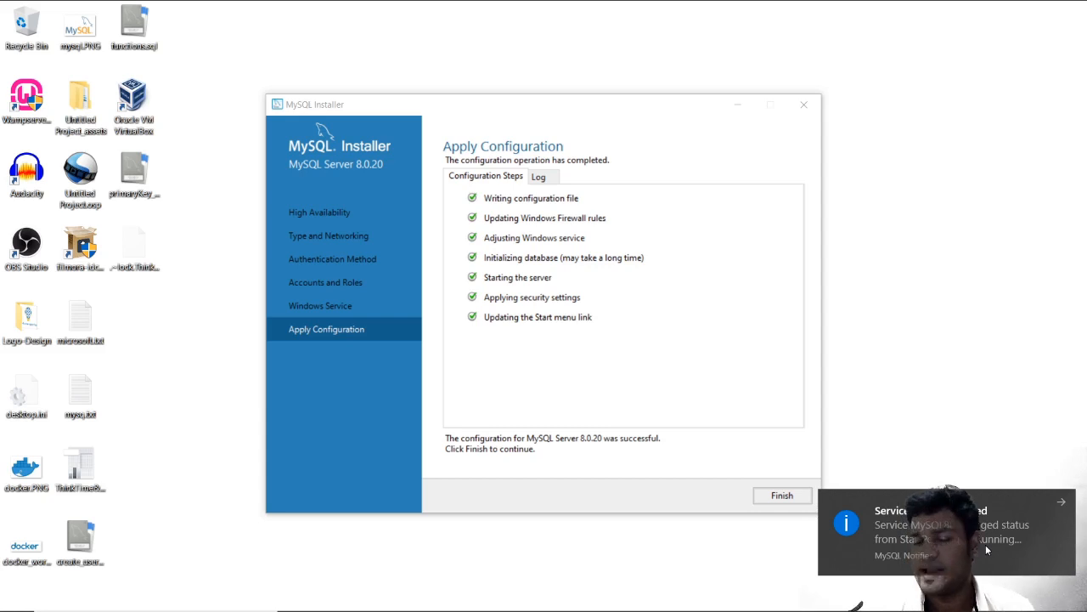
click(780, 494)
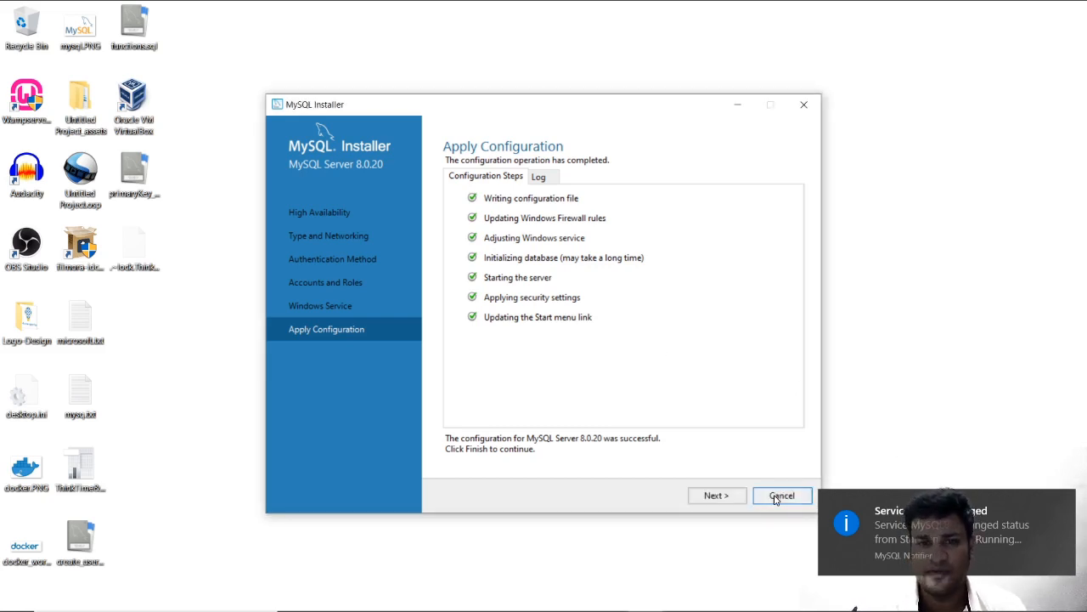
Skip MySQL Router 8.0.20 configuration, leaving the InnoDB Cluster bootstrap option unchecked.
click(716, 495)
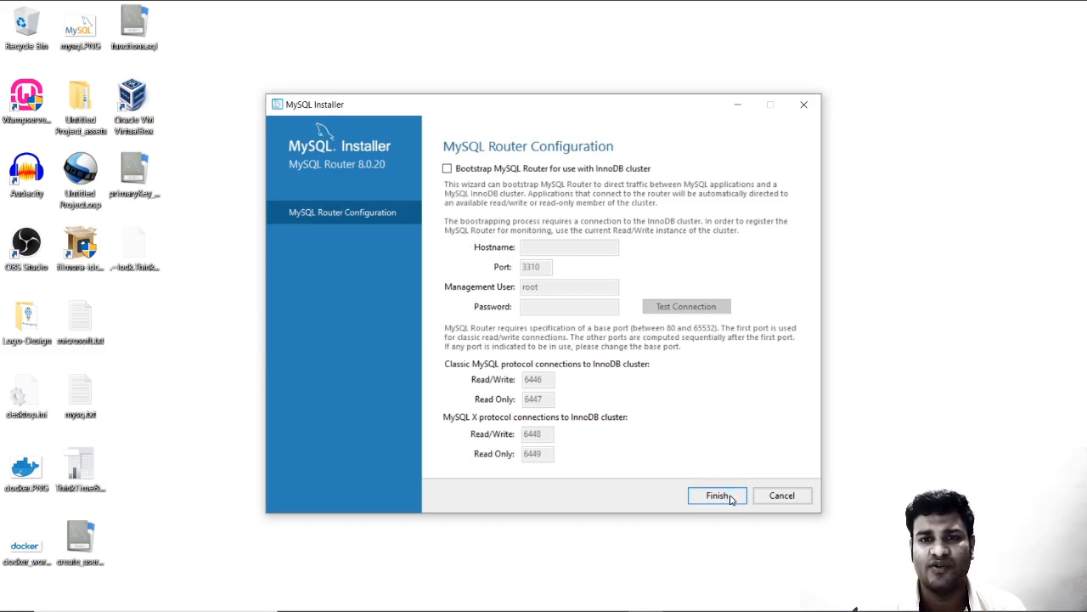
click(728, 503)
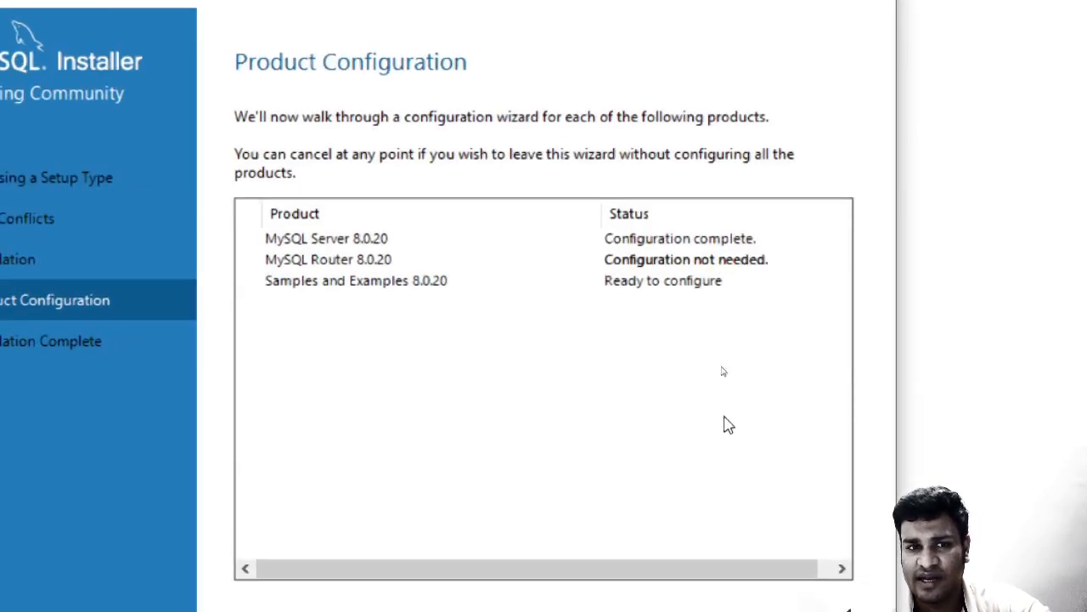
Enter the root account password, verify the server connection, and execute the Samples and Examples configuration.
click(728, 531)
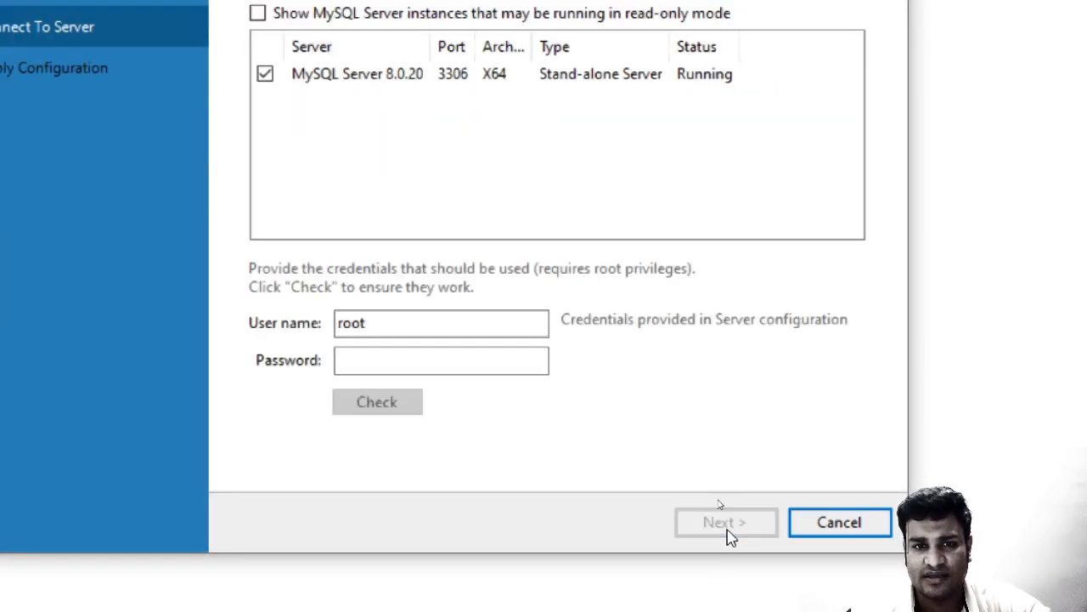
click(354, 357)
text(ro)
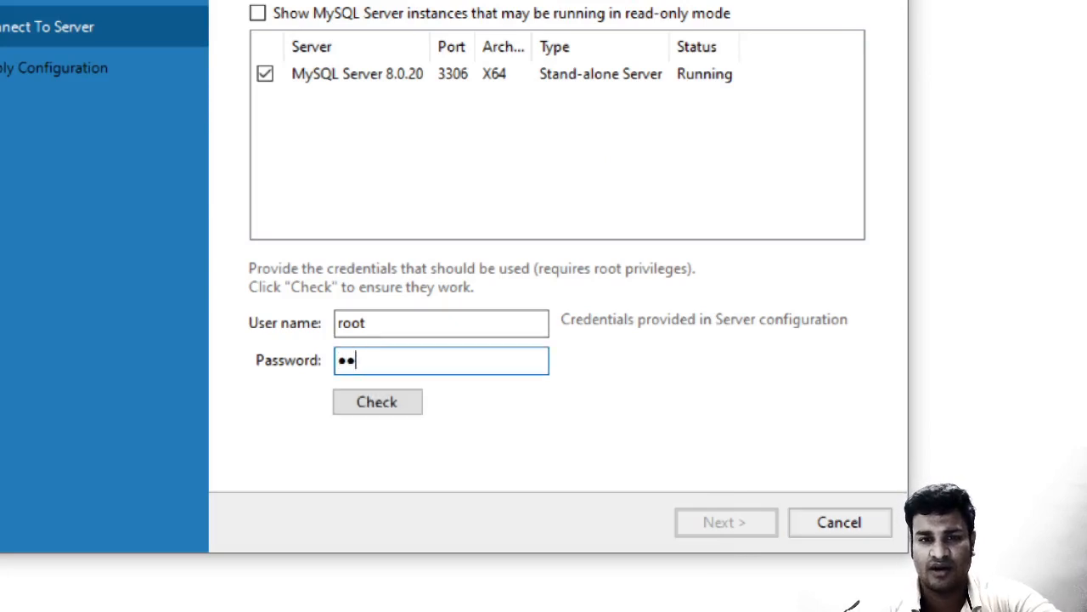
text(ot)
click(376, 400)
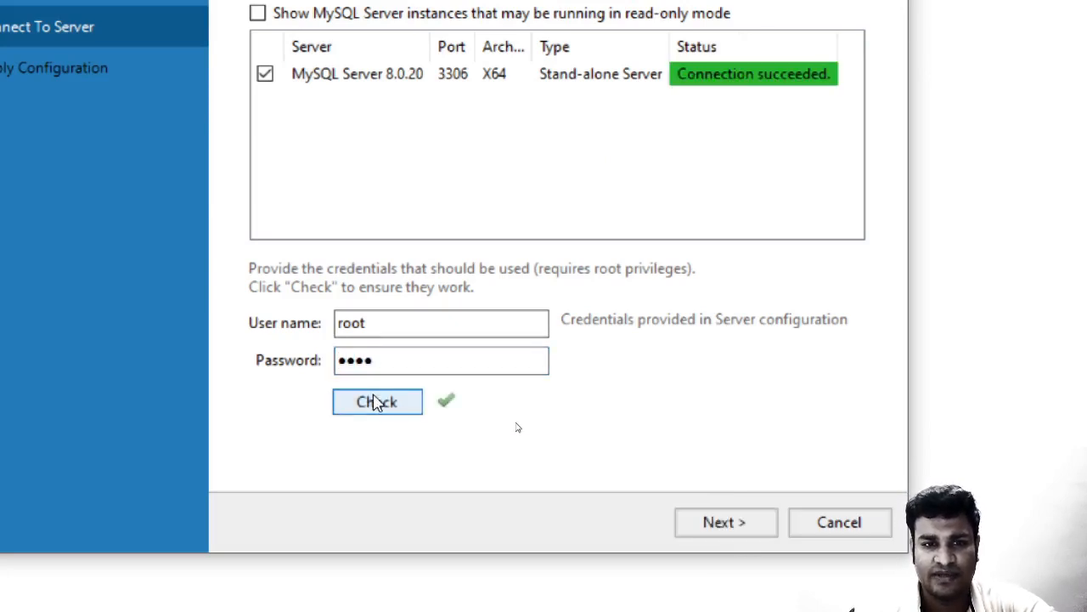
click(743, 529)
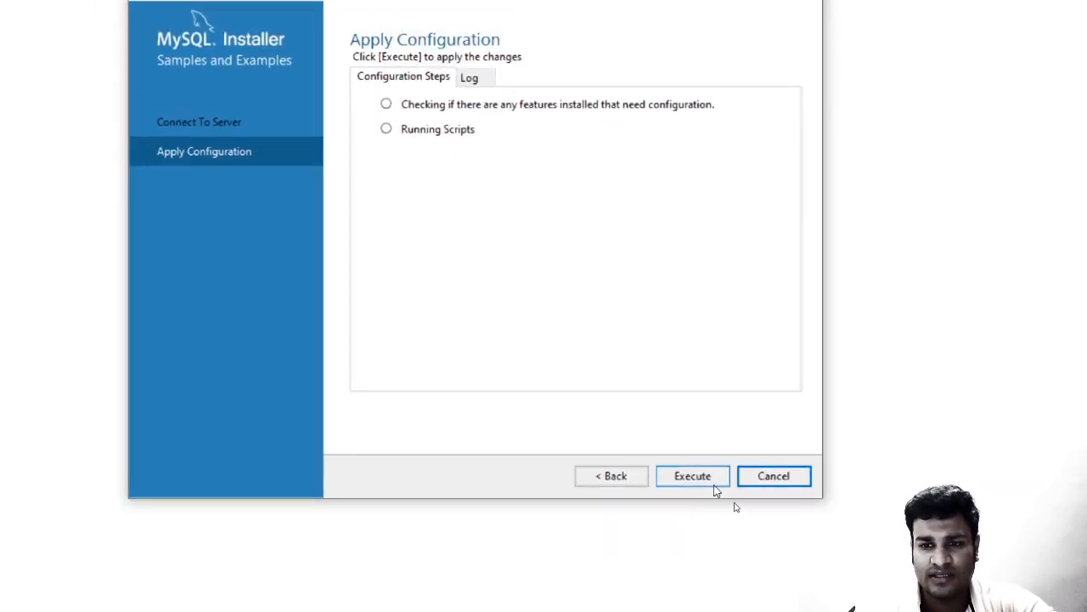
click(714, 483)
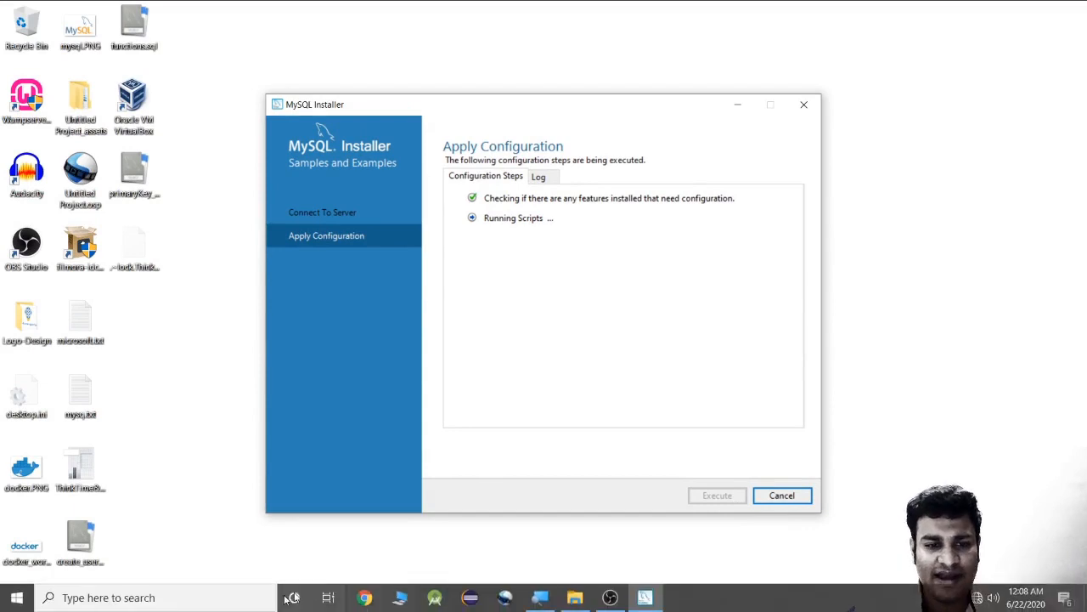
Search Windows for 'services' and launch the Services app.
key(super+s)
text(zoo)
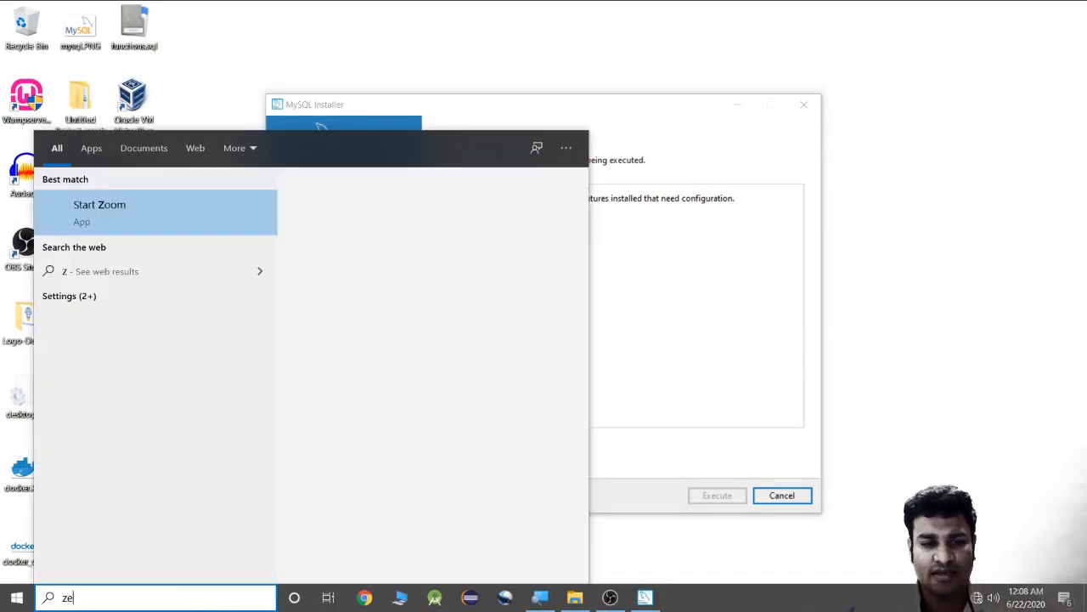
key(BackSpace)
key(BackSpace)
key(BackSpace)
text(se)
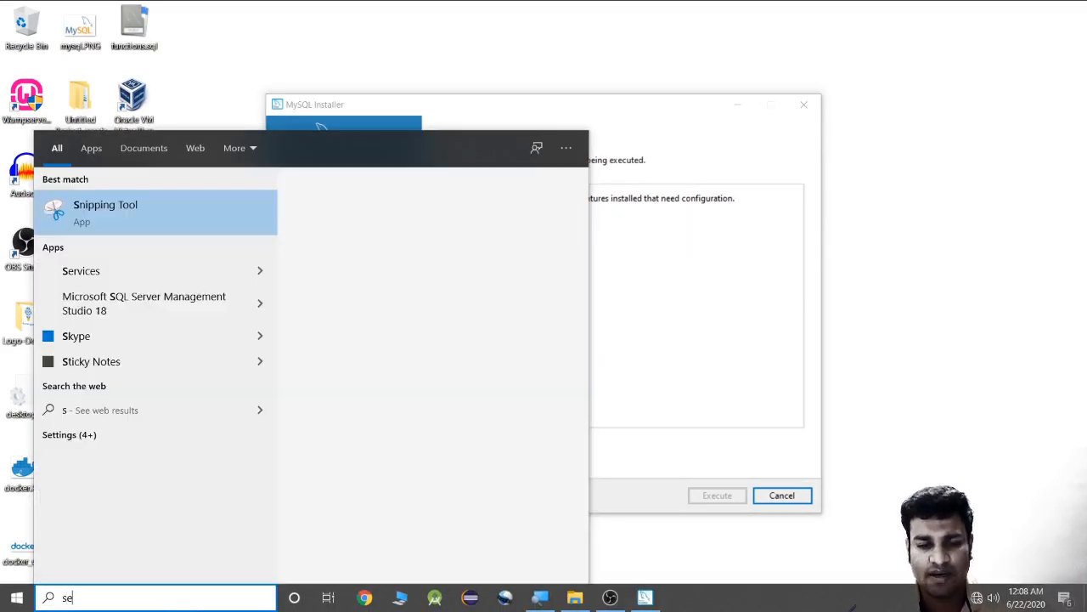
text(rvices)
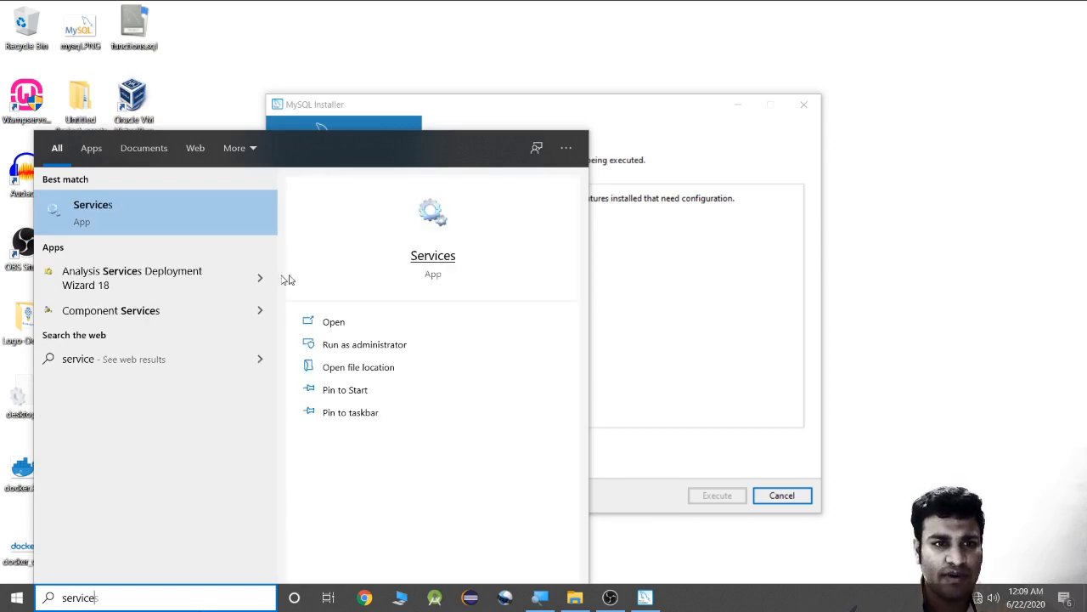
click(103, 212)
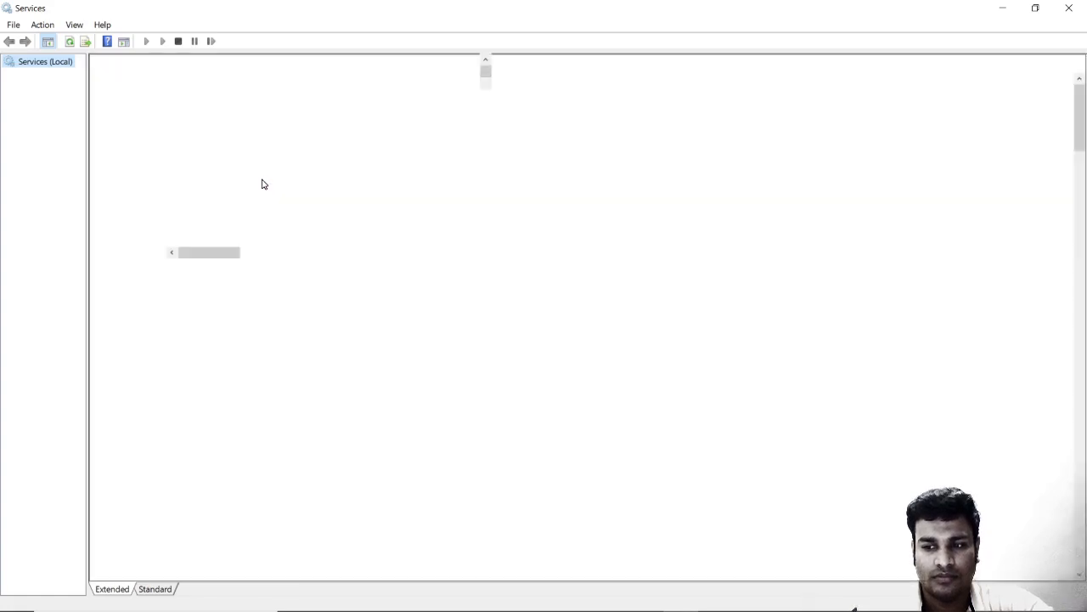
Select MySQL80 in the Services list to confirm it is Running, then return to MySQL Installer.
click(304, 257)
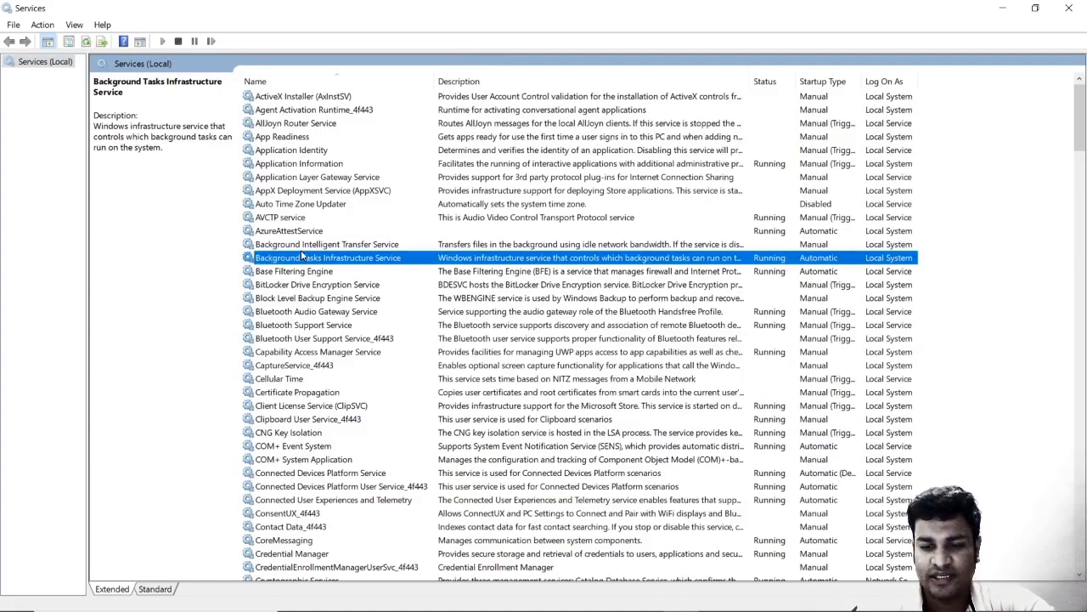
key(m)
key(Down)
key(Down)
key(Down)
key(Down)
key(Down)
key(Down)
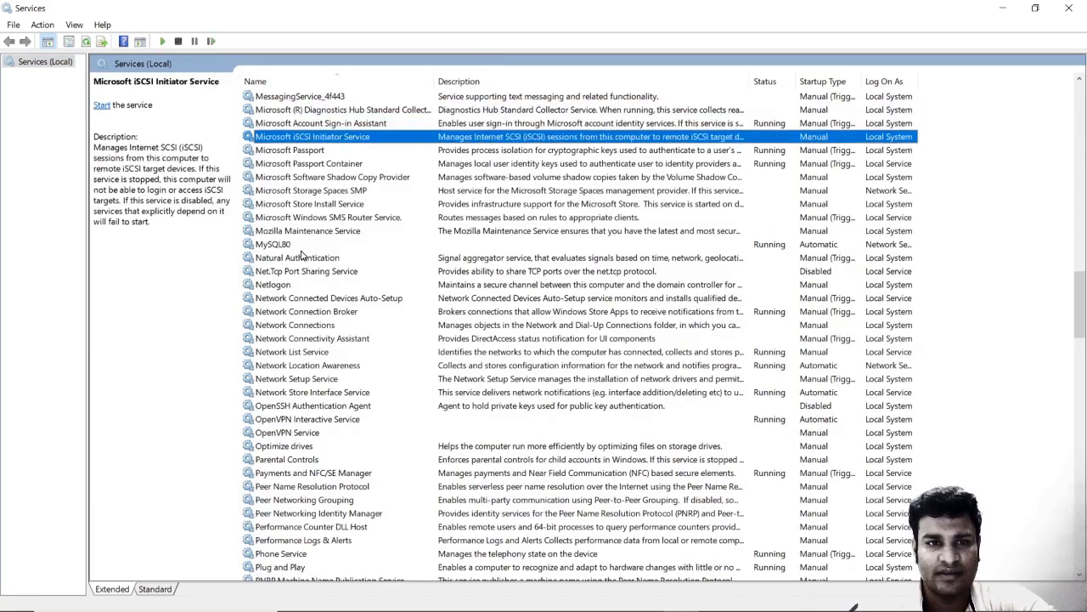
click(299, 245)
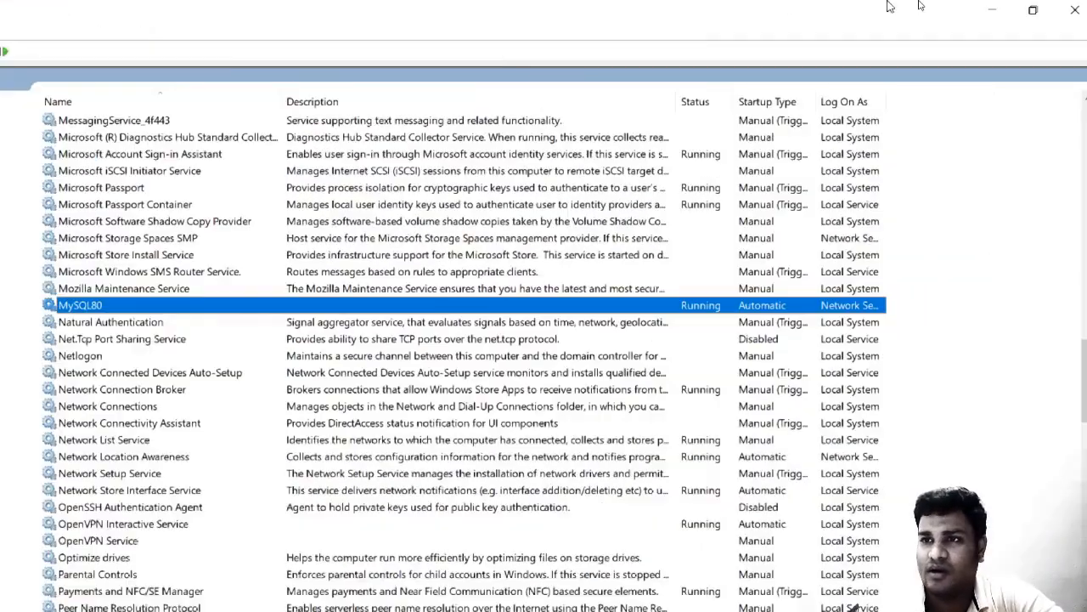
click(887, 3)
key(super)
key(super)
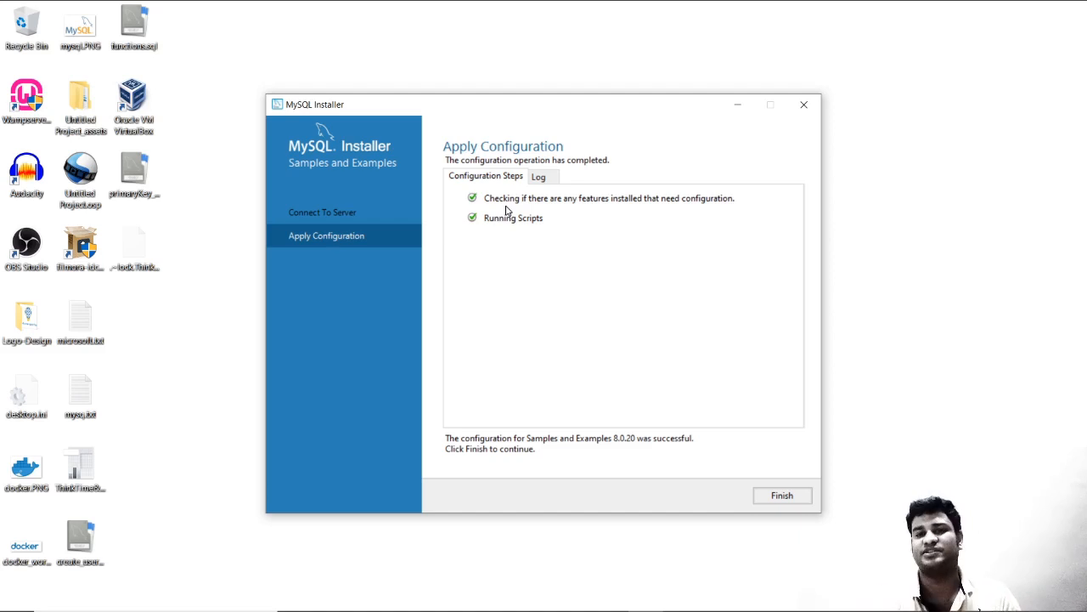
Finish Samples and Examples, untick 'Start MySQL Workbench after Setup', complete the wizard and close the installer.
click(782, 496)
click(733, 496)
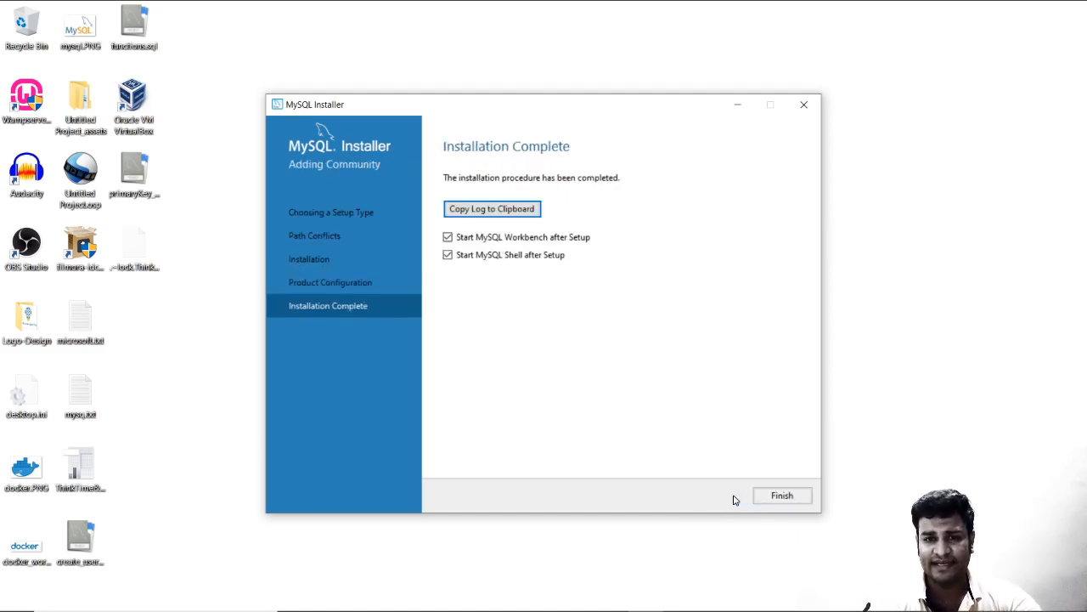
click(448, 237)
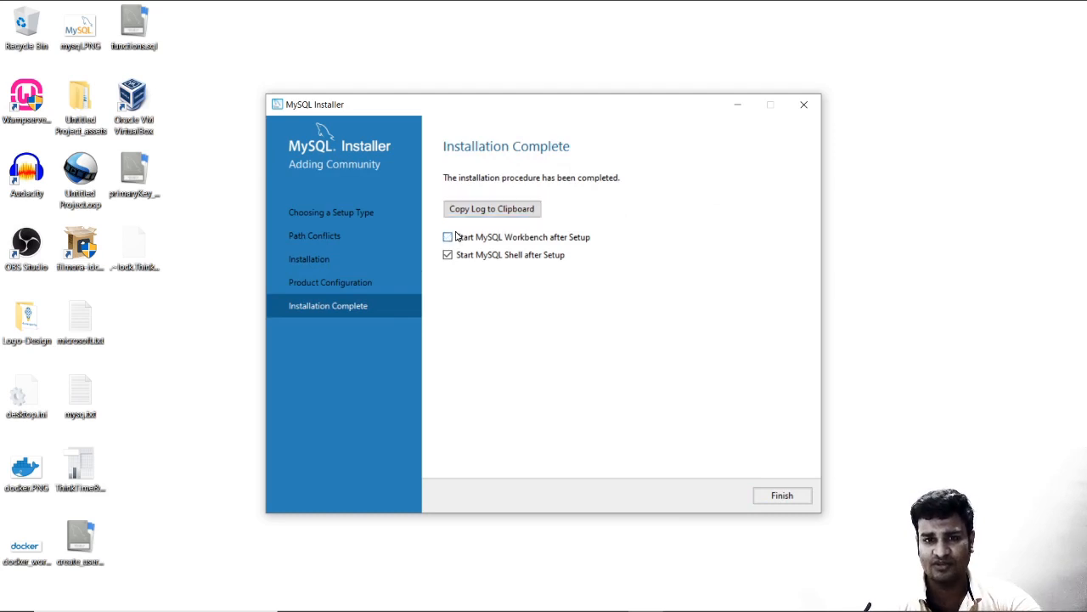
click(780, 496)
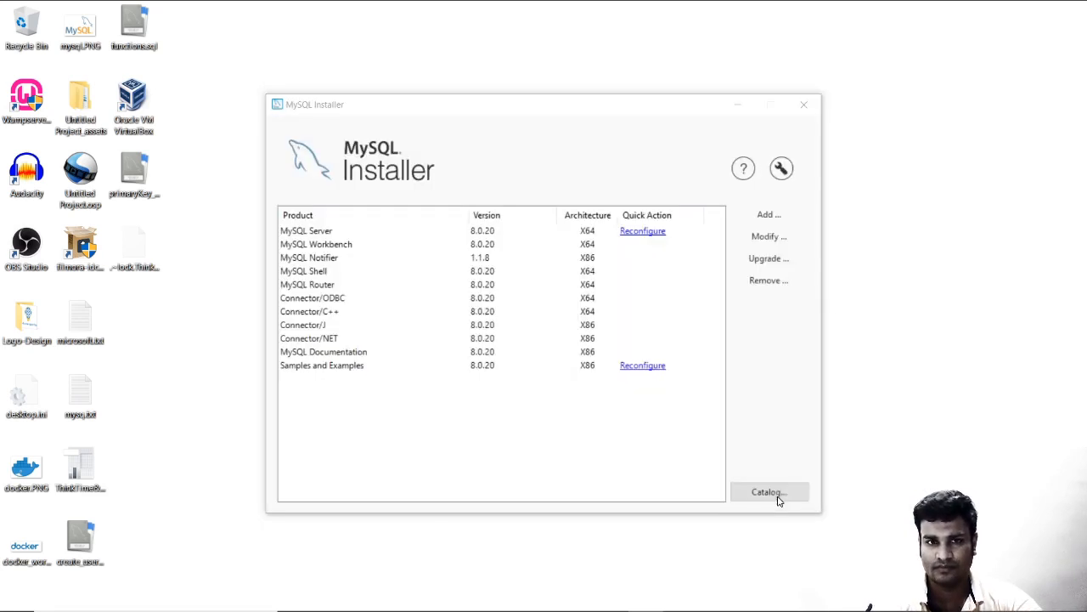
click(806, 105)
Launch MySQL Workbench 8.0 CE by searching 'work' from the taskbar.
click(225, 599)
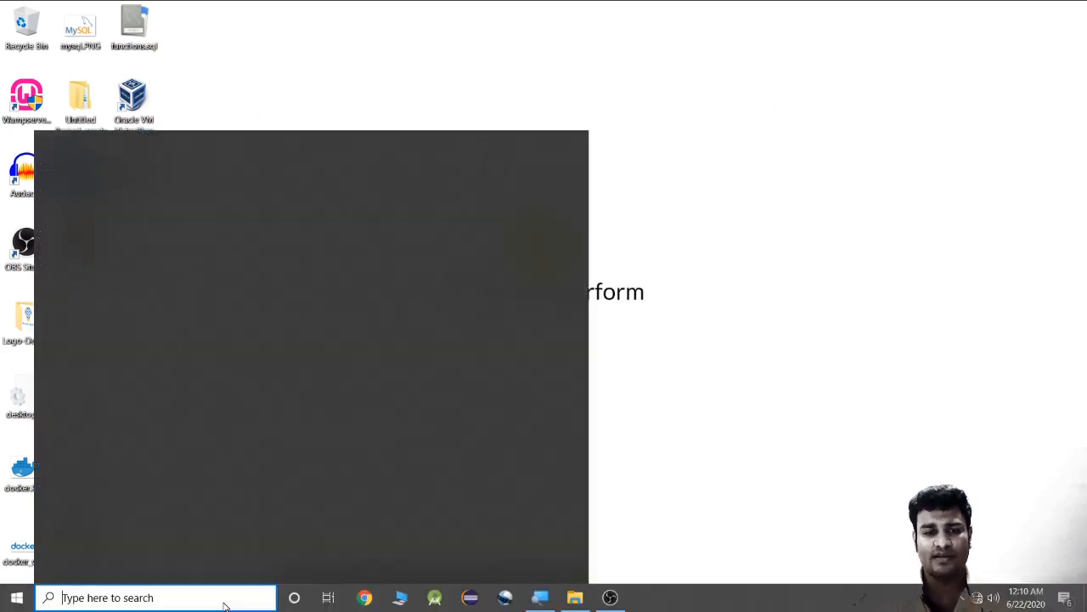
text(work)
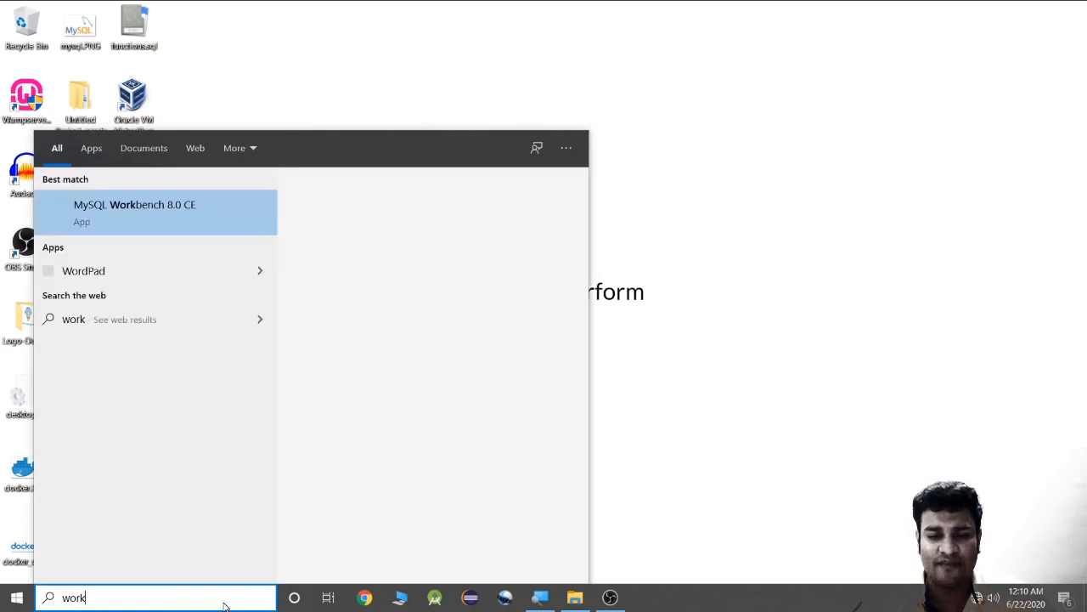
key(Return)
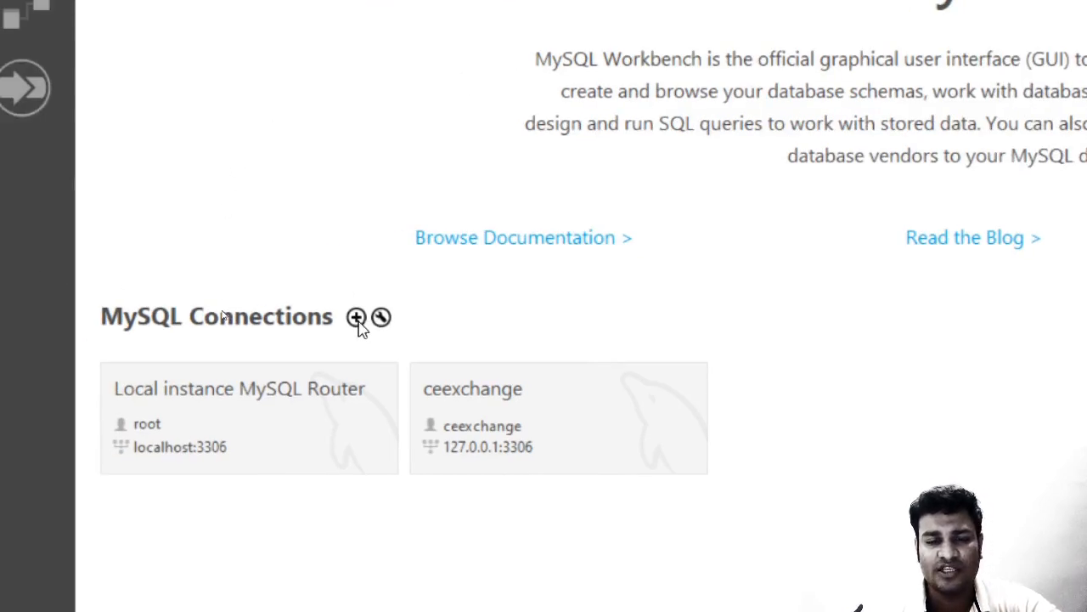
Create a Workbench connection named 'root' for user root at 127.0.0.1, port 3306.
click(356, 317)
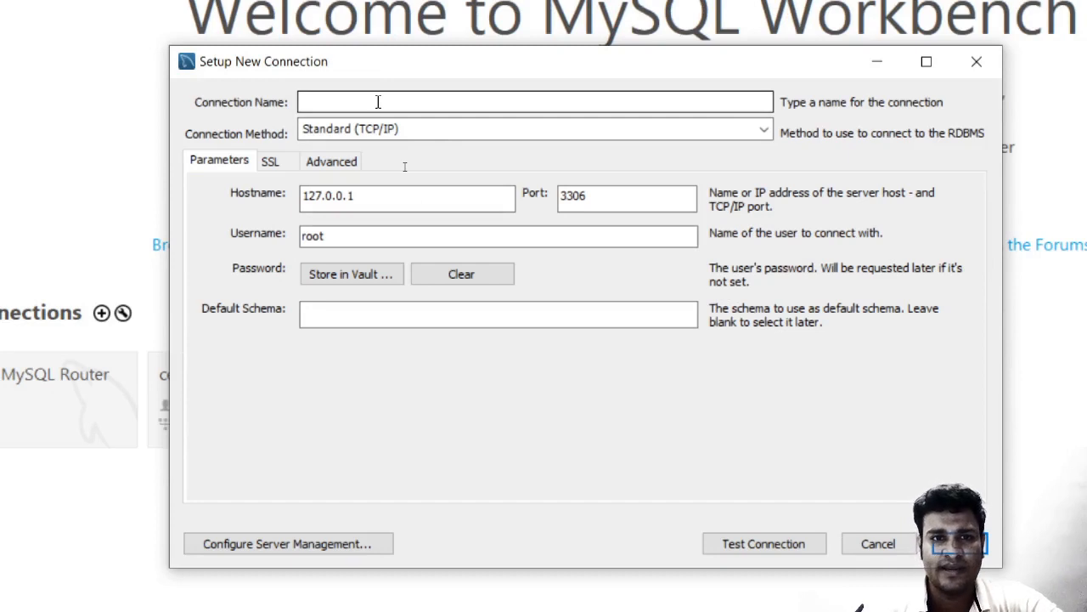
click(378, 102)
text(root)
click(378, 193)
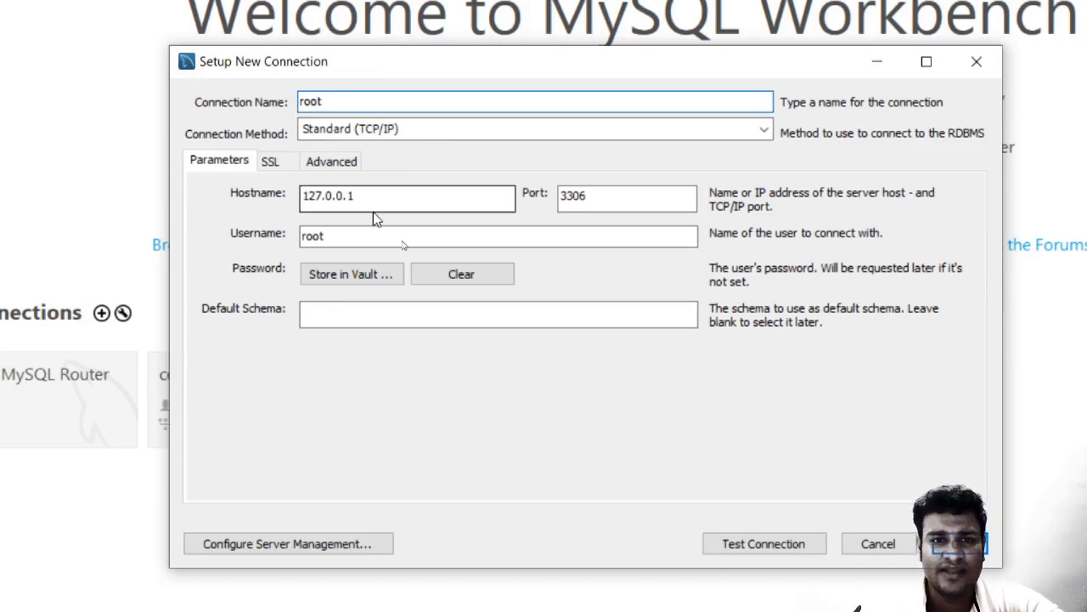
drag(379, 195, 291, 197)
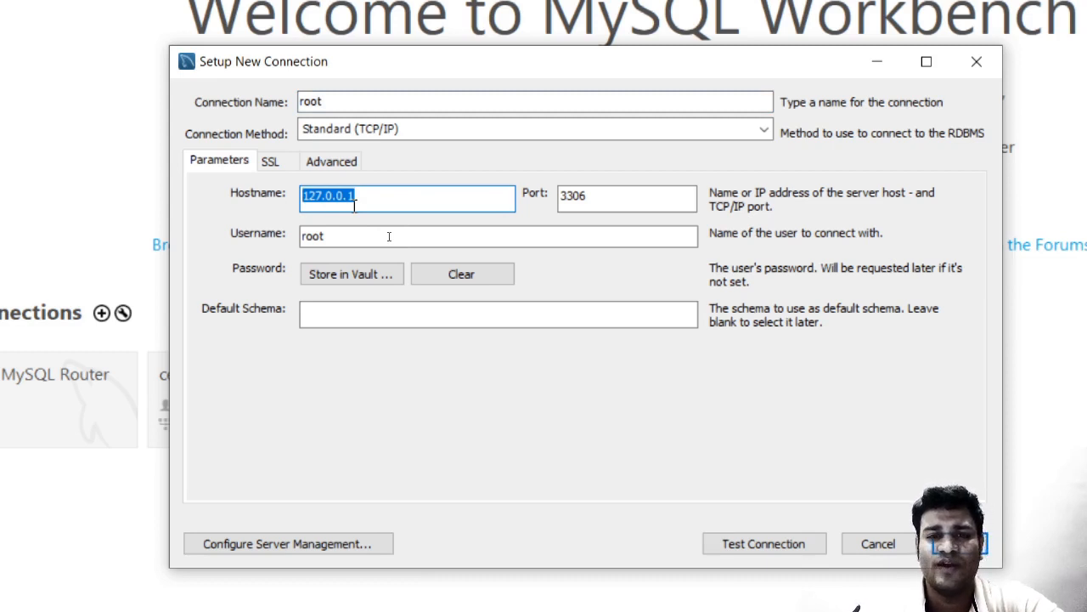
click(379, 197)
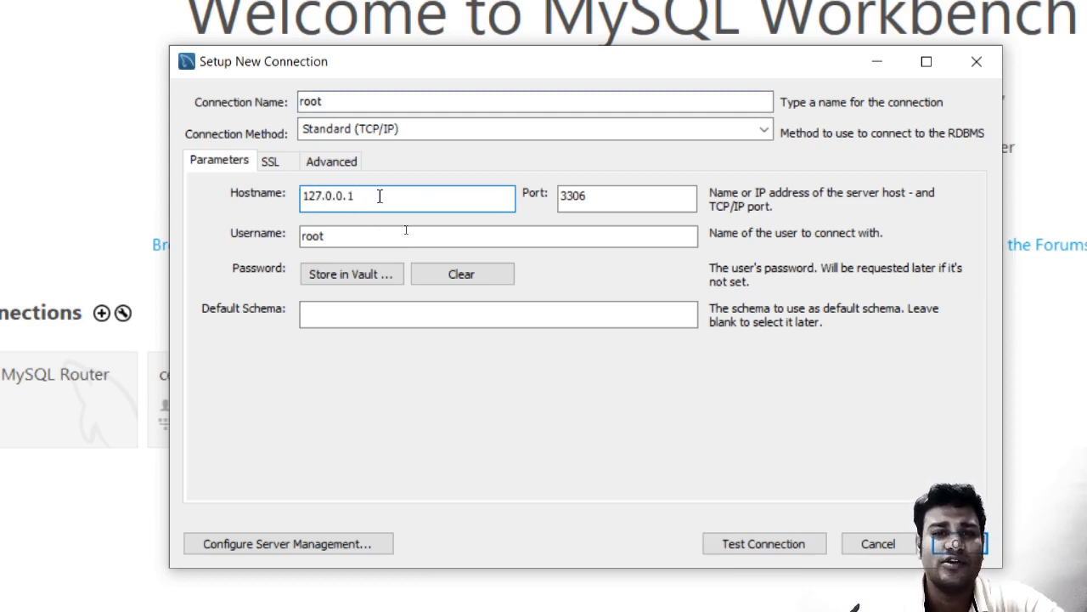
drag(380, 197, 290, 192)
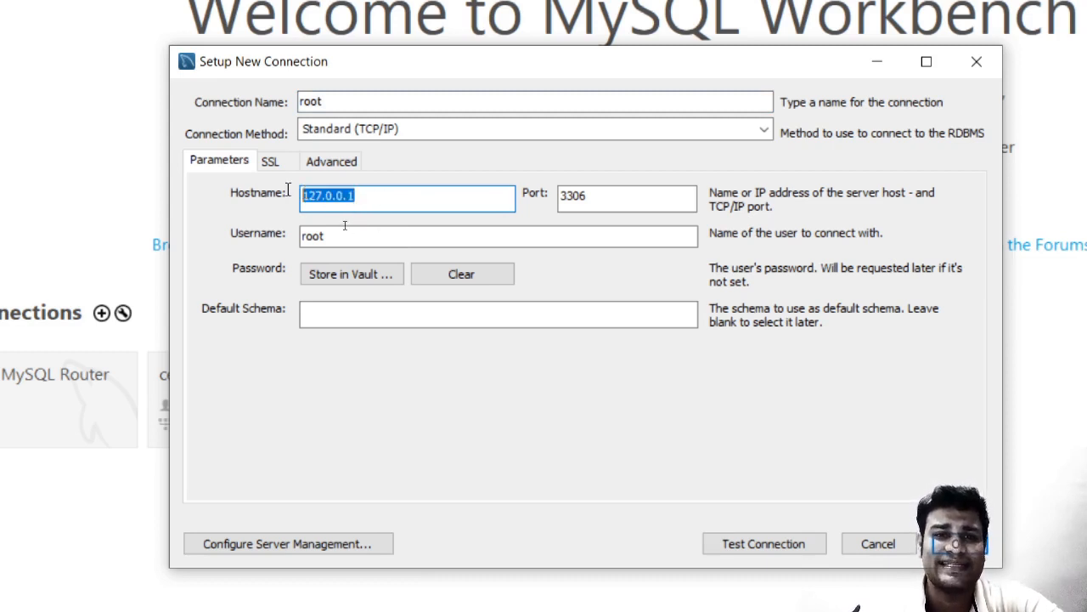
click(620, 195)
double_click(619, 196)
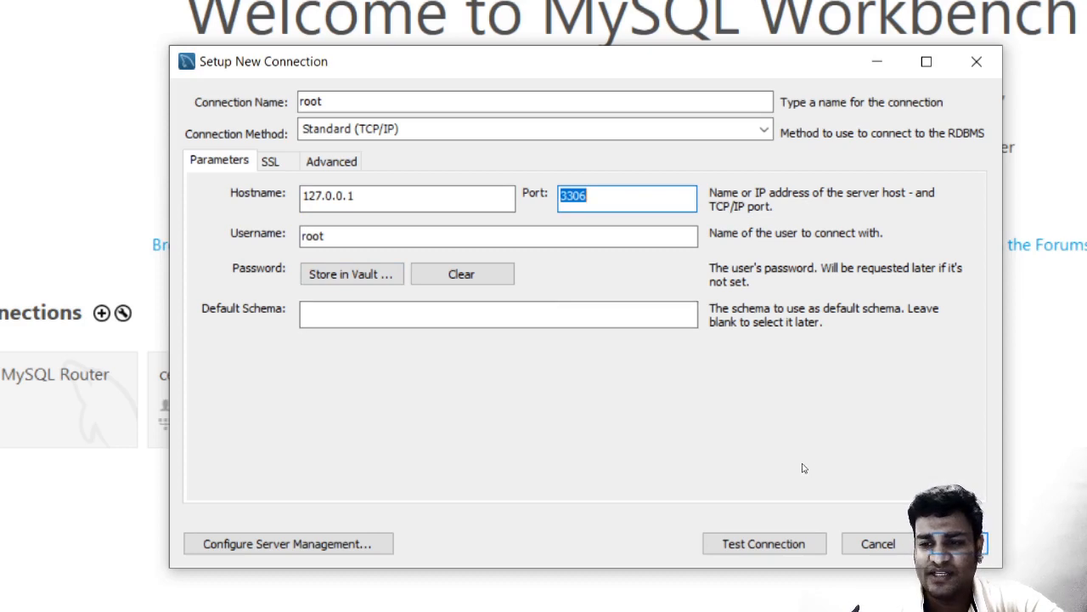
key(Return)
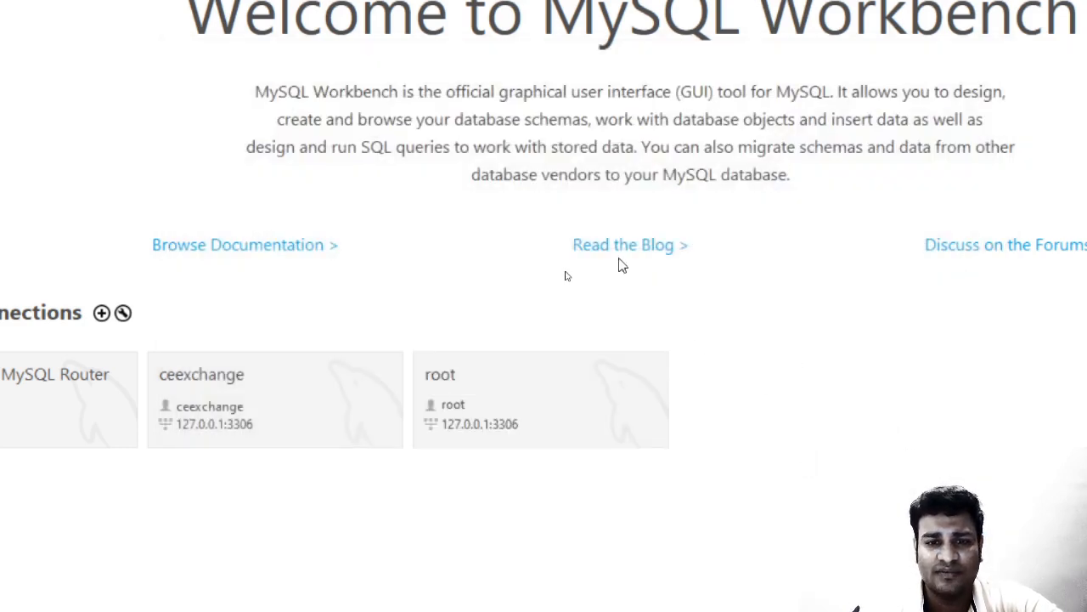
Open the root connection tile and connect with the root account password.
click(539, 421)
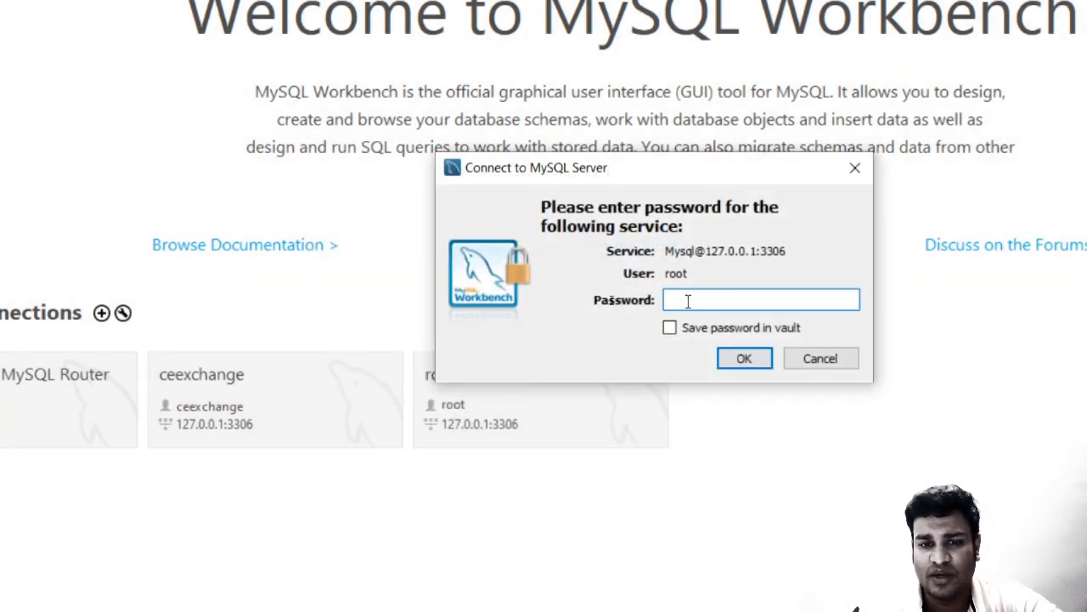
text(****)
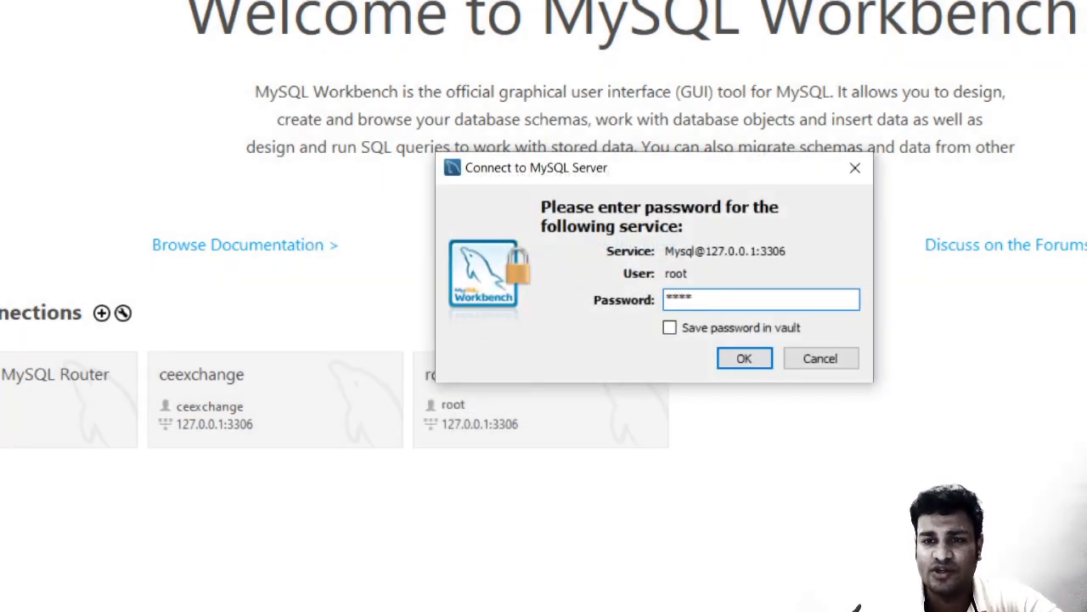
click(766, 354)
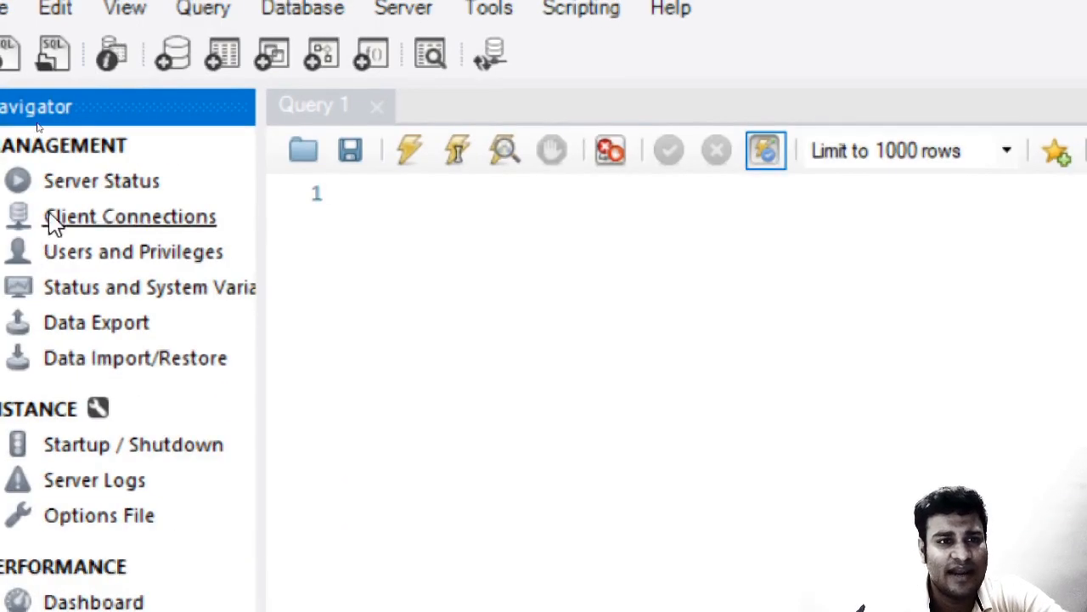
Open Server Status from the Navigator's Management section for the root connection.
click(77, 193)
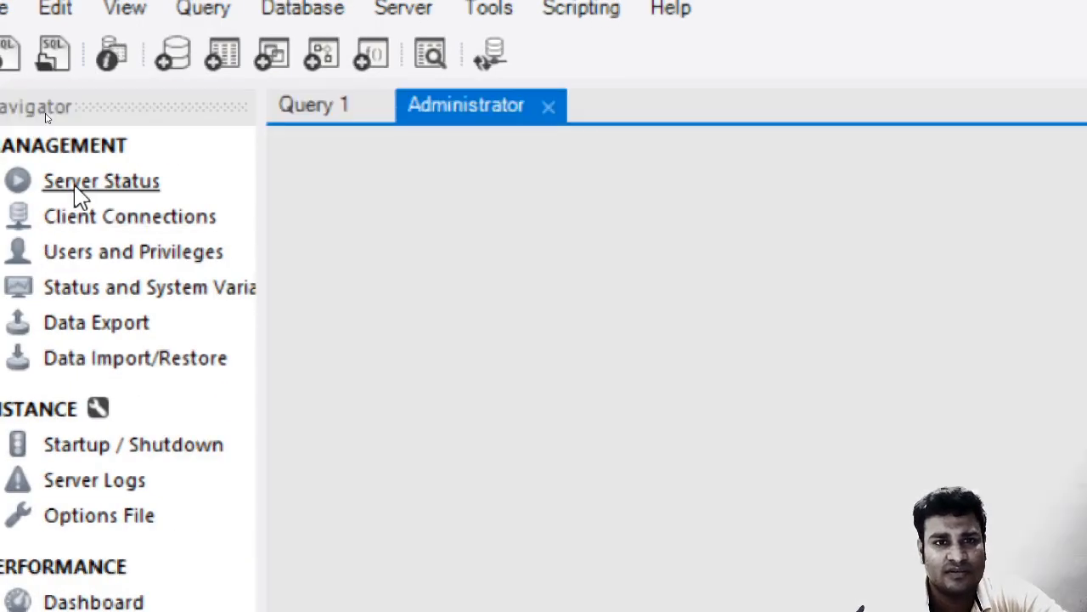